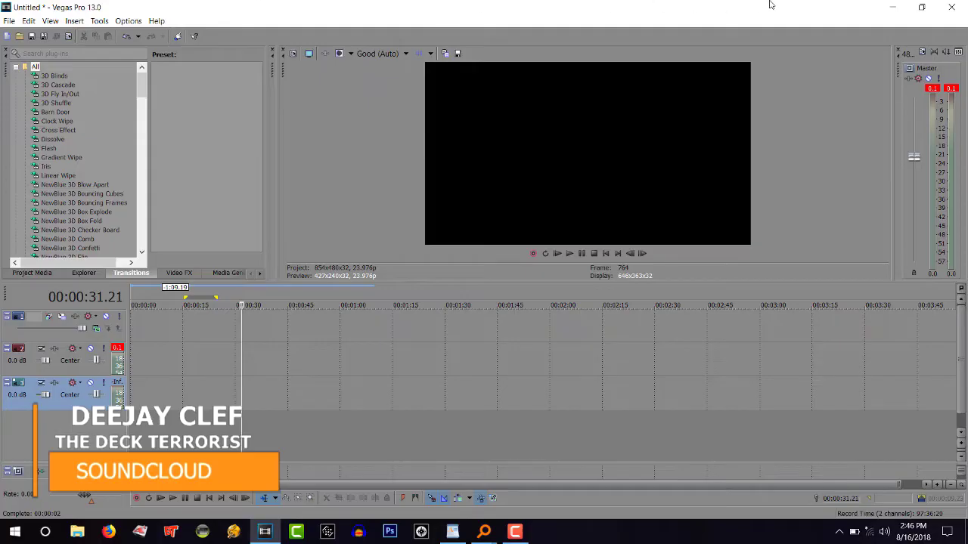
Step: Add the "DANCEHALL [STREET R..." media file from the desktop to the third track at the start of the timeline
{"action": "left_click", "coordinate": [892, 7]}
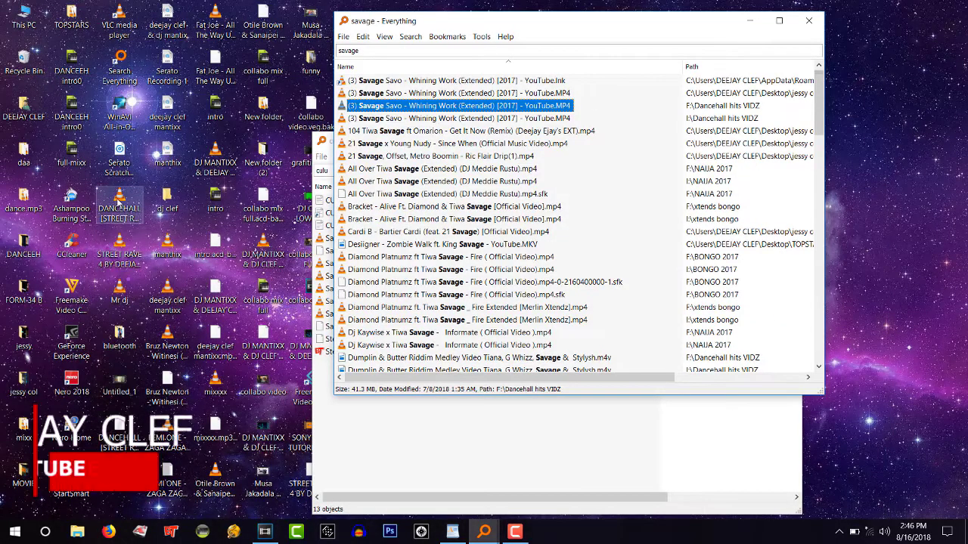
{"action": "left_click_drag", "start_coordinate": [121, 208], "coordinate": [140, 387]}
{"action": "left_click", "coordinate": [185, 369]}
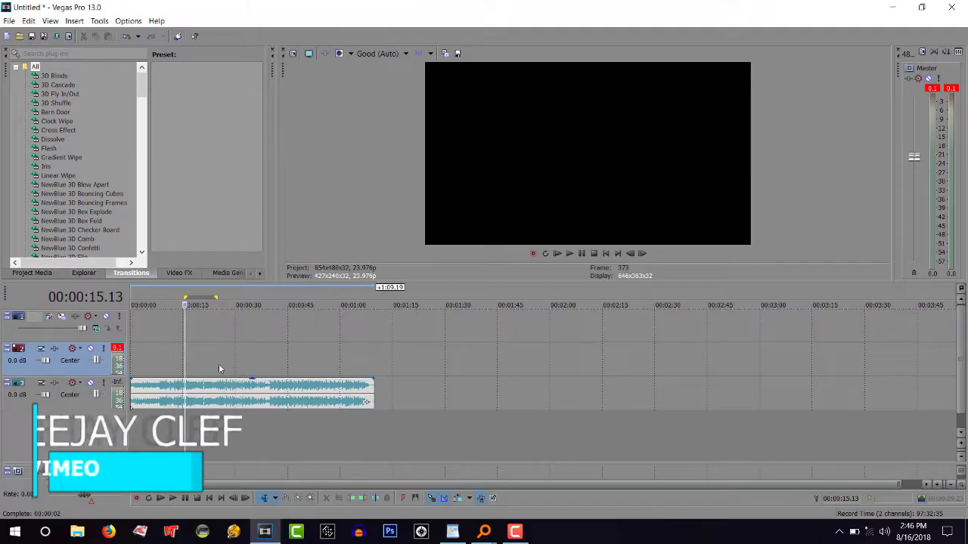
Step: Play the audio clip from the beginning of the timeline to find the section to keep
{"action": "left_click", "coordinate": [179, 382]}
{"action": "left_click", "coordinate": [210, 499]}
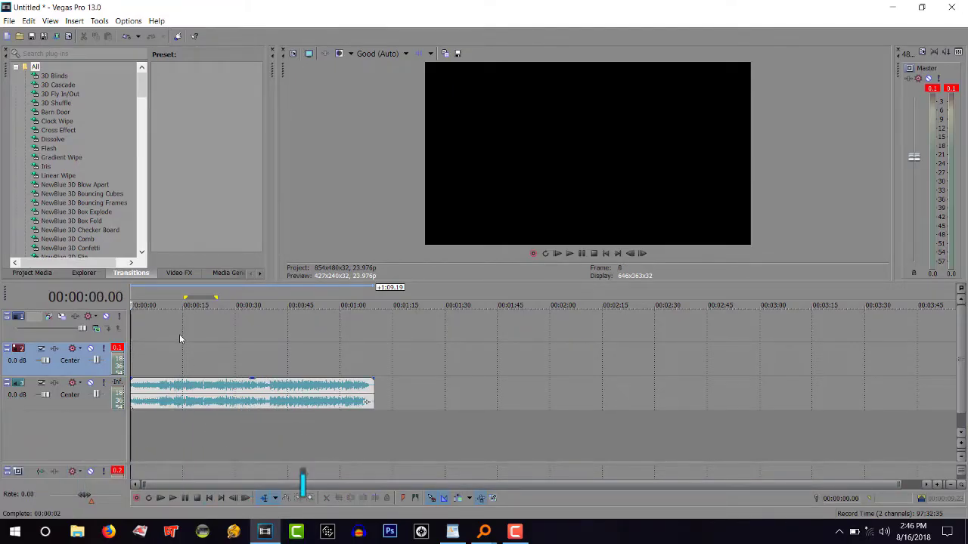
{"action": "left_click", "coordinate": [173, 337]}
{"action": "scroll", "coordinate": [171, 345], "scroll_direction": "up", "scroll_amount": 2}
{"action": "scroll", "coordinate": [171, 345], "scroll_direction": "up", "scroll_amount": 1}
{"action": "left_click", "coordinate": [210, 499]}
{"action": "key", "text": "space"}
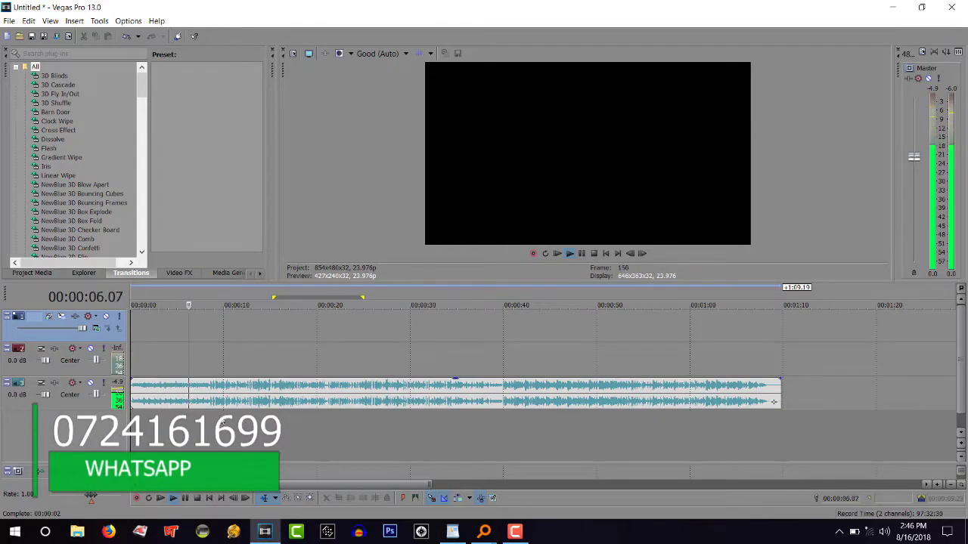
{"action": "scroll", "coordinate": [425, 394], "scroll_direction": "up", "scroll_amount": 4}
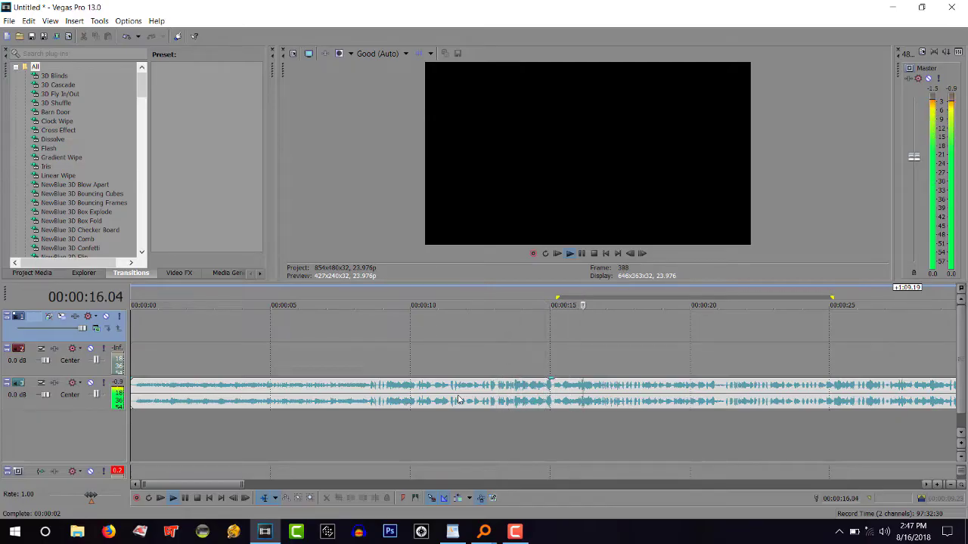
Step: Place the cursor at 00:00:15.20 and listen to the audio from there to check the start point
{"action": "left_click", "coordinate": [584, 359]}
{"action": "key", "text": "space"}
{"action": "scroll", "coordinate": [584, 356], "scroll_direction": "up", "scroll_amount": 3}
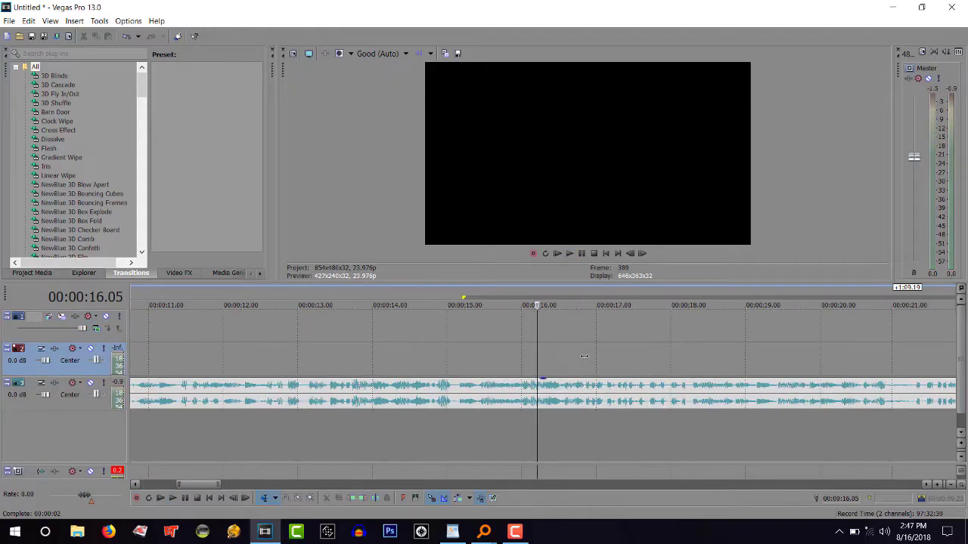
{"action": "left_click", "coordinate": [511, 363]}
{"action": "key", "text": "space"}
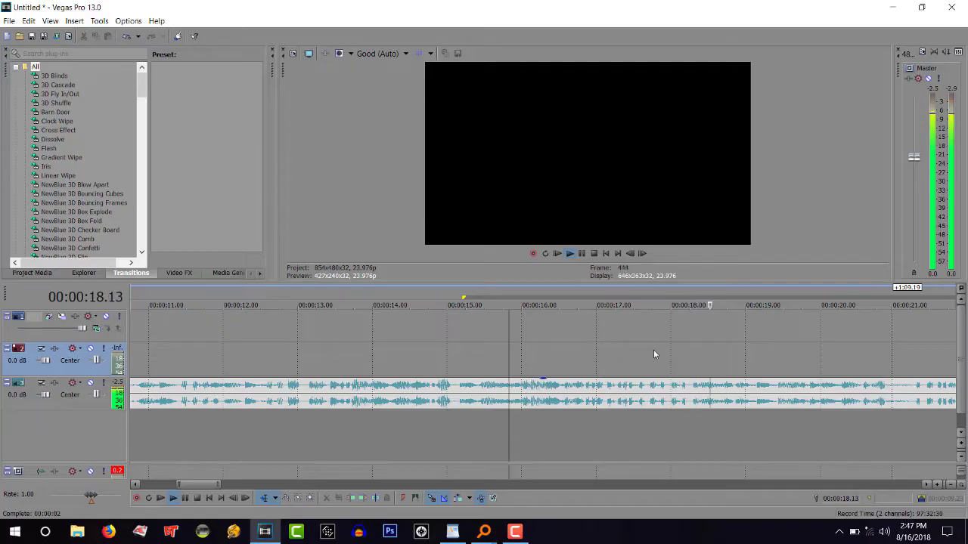
{"action": "scroll", "coordinate": [632, 356], "scroll_direction": "down", "scroll_amount": 3}
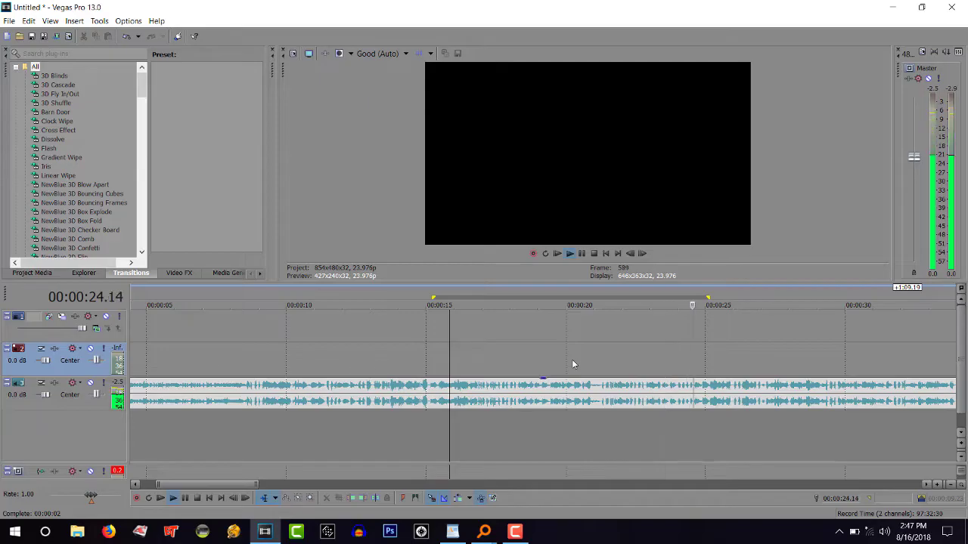
{"action": "key", "text": "space"}
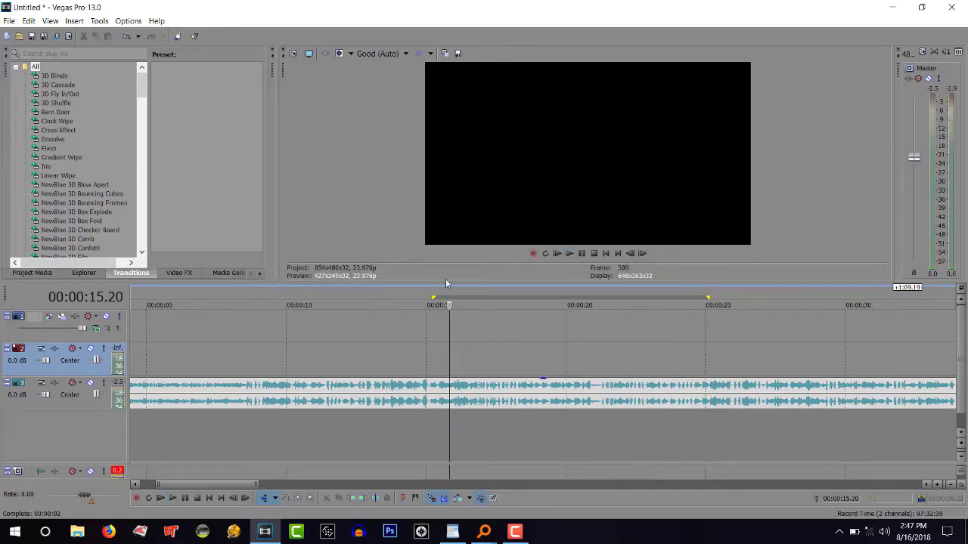
Step: Align the loop region with the cut point near 00:00:15.20, select its time range and play the roughly 10-second section
{"action": "left_click_drag", "start_coordinate": [457, 300], "coordinate": [458, 302]}
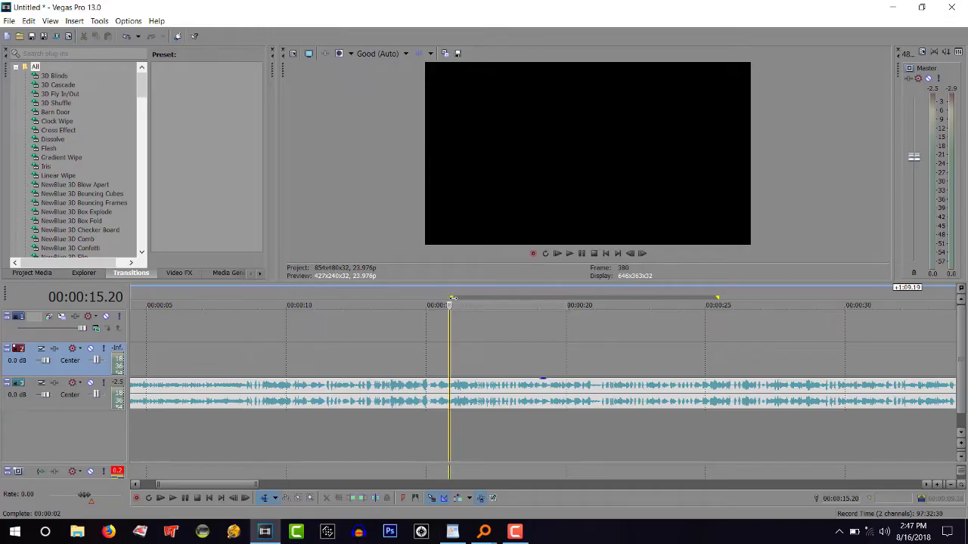
{"action": "double_click", "coordinate": [457, 302]}
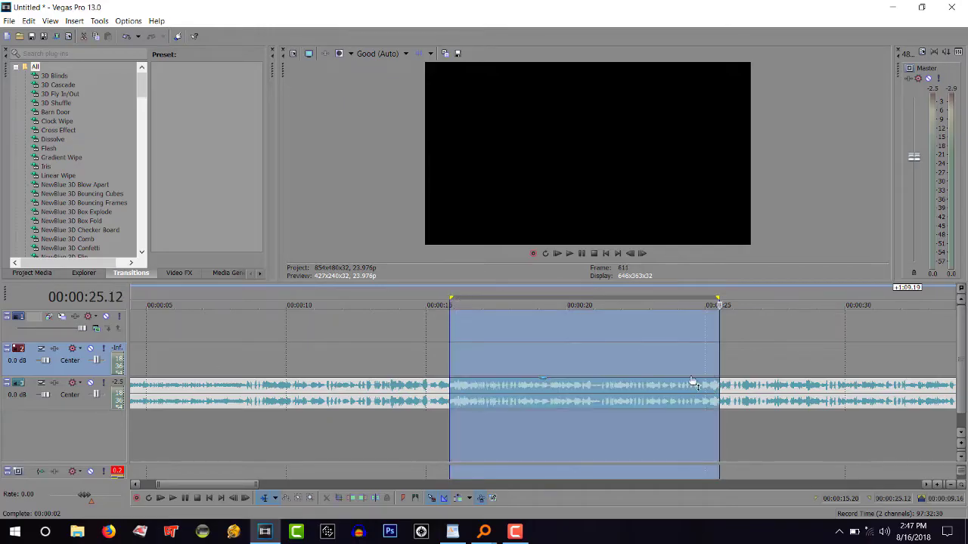
{"action": "left_click_drag", "start_coordinate": [616, 303], "coordinate": [613, 297]}
{"action": "key", "text": "space"}
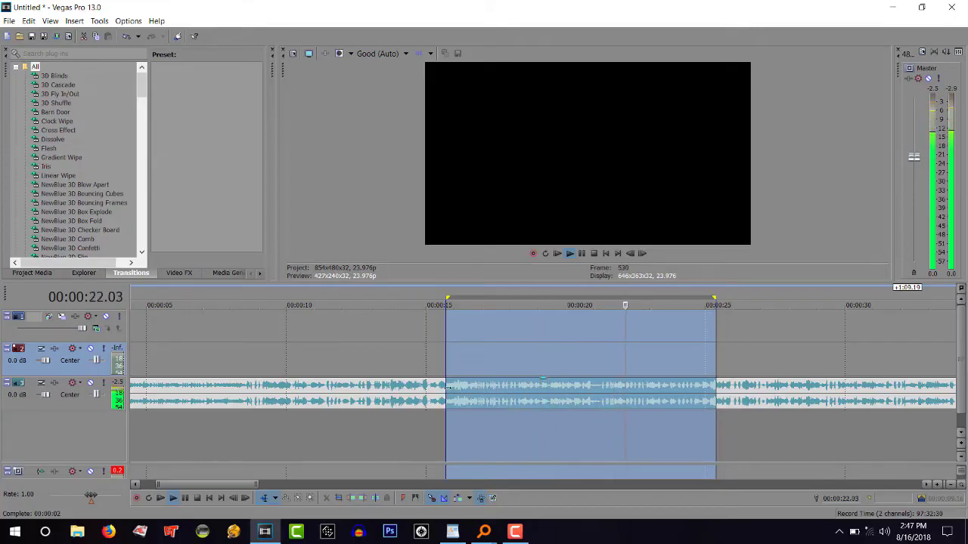
Step: Split the audio clip at 00:00:15.15 and delete the part before the cut
{"action": "left_click", "coordinate": [445, 390]}
{"action": "key", "text": "s"}
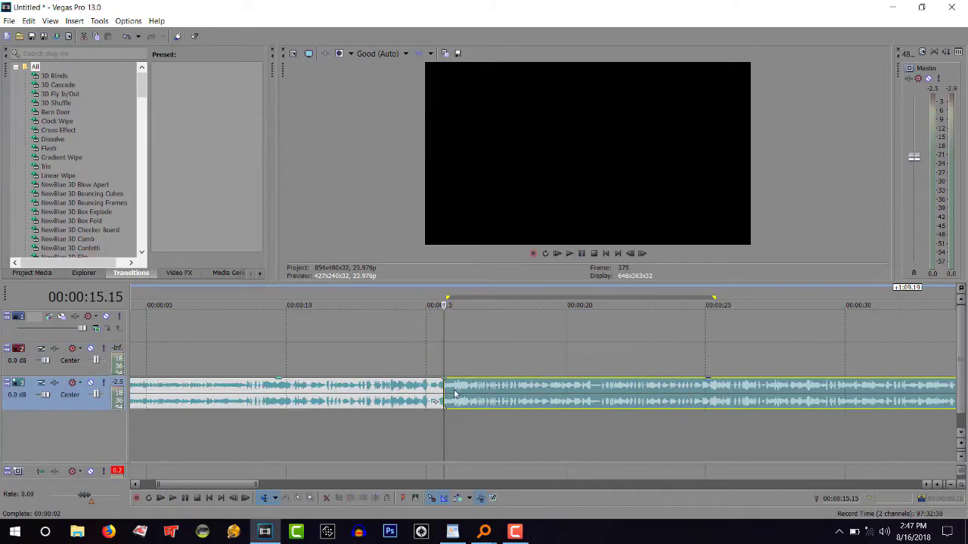
{"action": "left_click", "coordinate": [412, 393]}
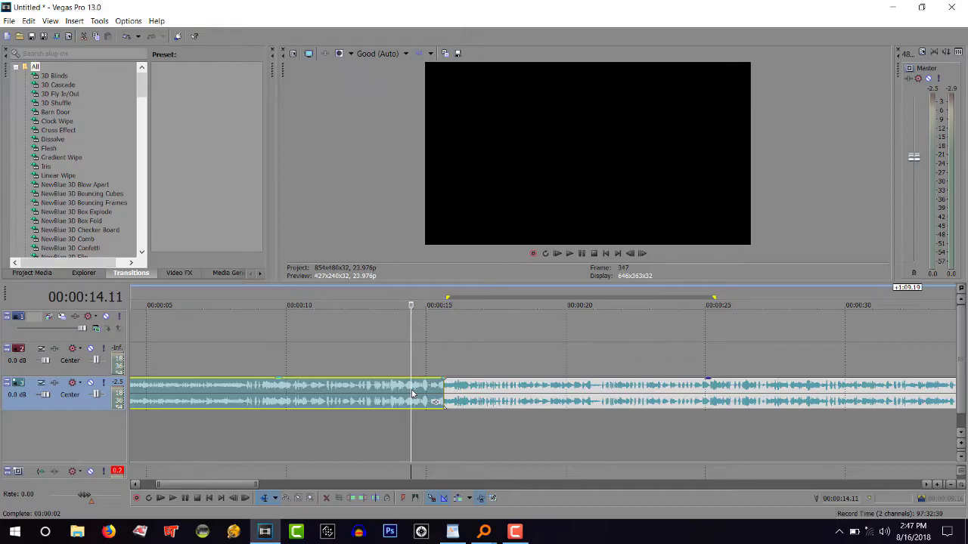
{"action": "key", "text": "Delete"}
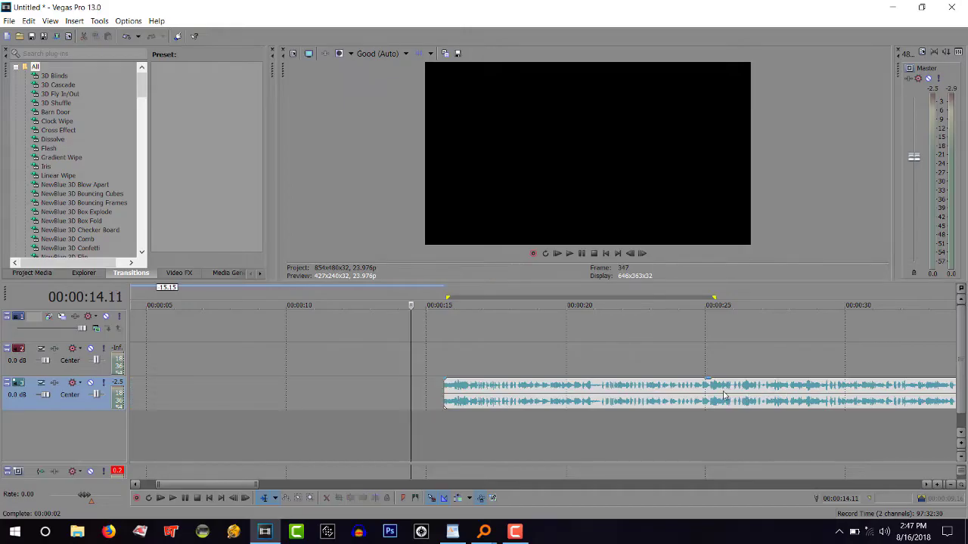
Step: Split the remaining audio clip at 00:00:25.22 and delete everything after the cut
{"action": "left_click", "coordinate": [730, 394]}
{"action": "key", "text": "s"}
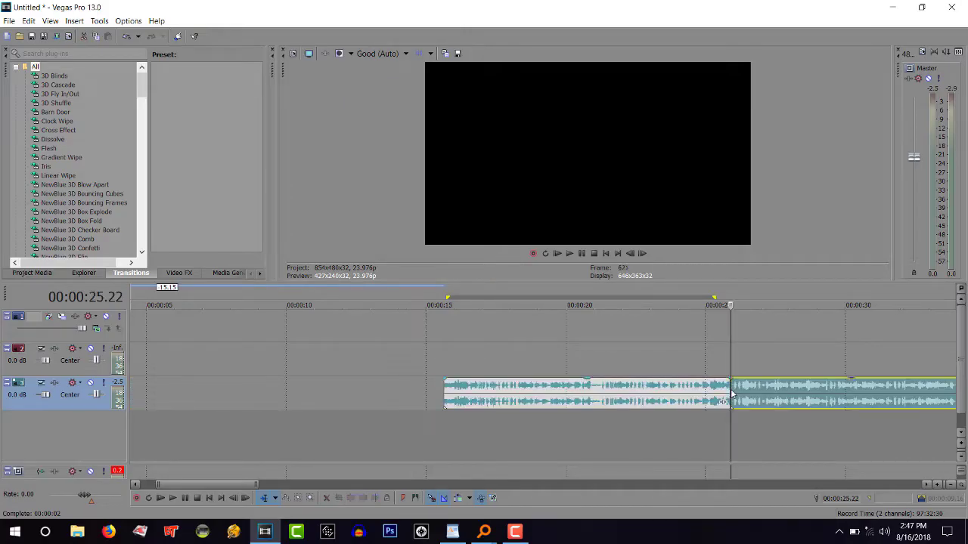
{"action": "key", "text": "Delete"}
Step: Move the trimmed audio clip earlier to start at about 00:00:13.13 and play its beginning
{"action": "left_click_drag", "start_coordinate": [624, 401], "coordinate": [565, 401]}
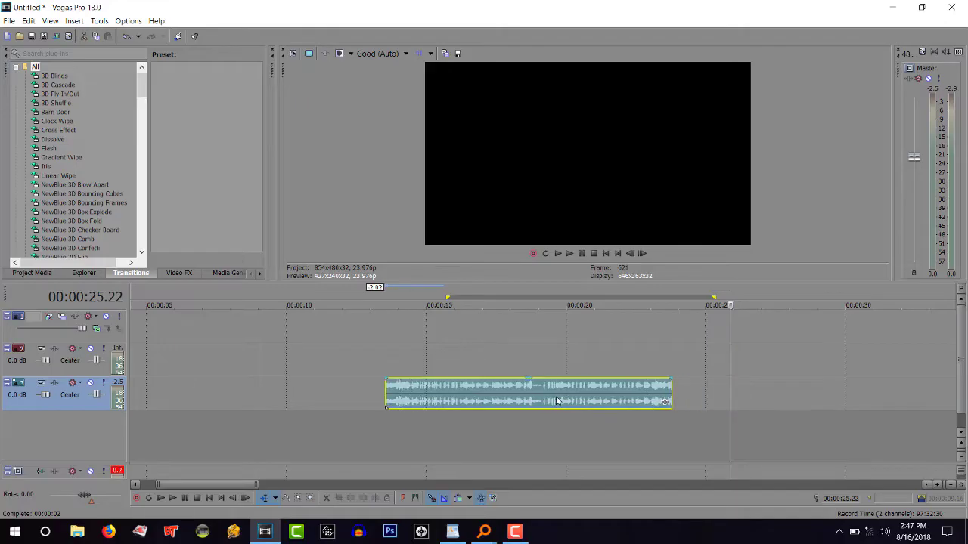
{"action": "left_click", "coordinate": [386, 336]}
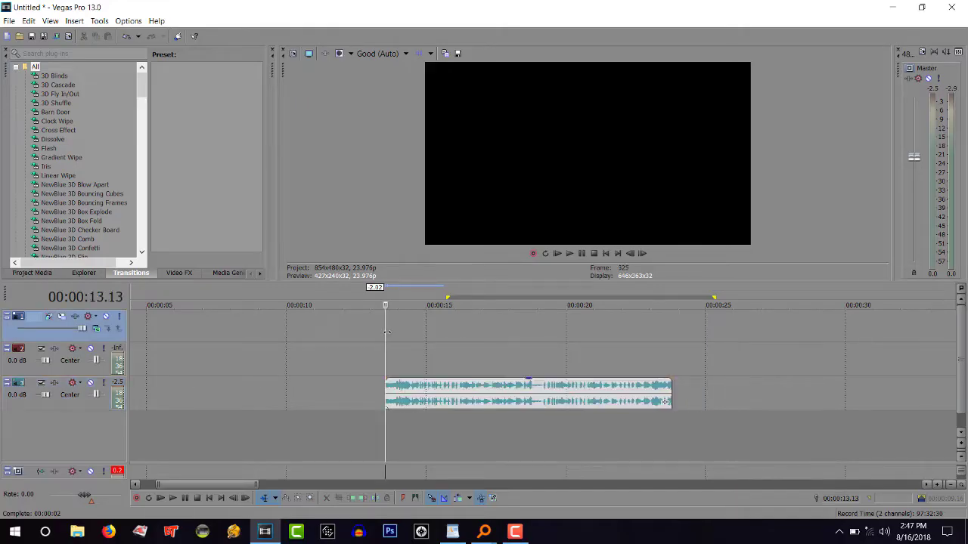
{"action": "key", "text": "space"}
{"action": "key", "text": "space"}
{"action": "left_click", "coordinate": [406, 369]}
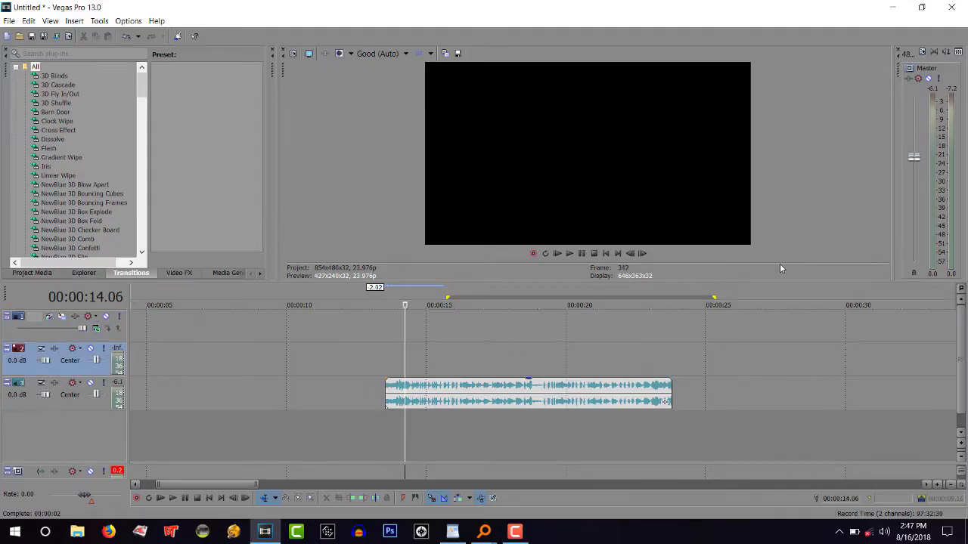
Step: Add the "(3) Savage Savo - Whining Work (Extended) [2017]" video from the Everything window and move it to start at about 21 seconds
{"action": "left_click", "coordinate": [886, 6]}
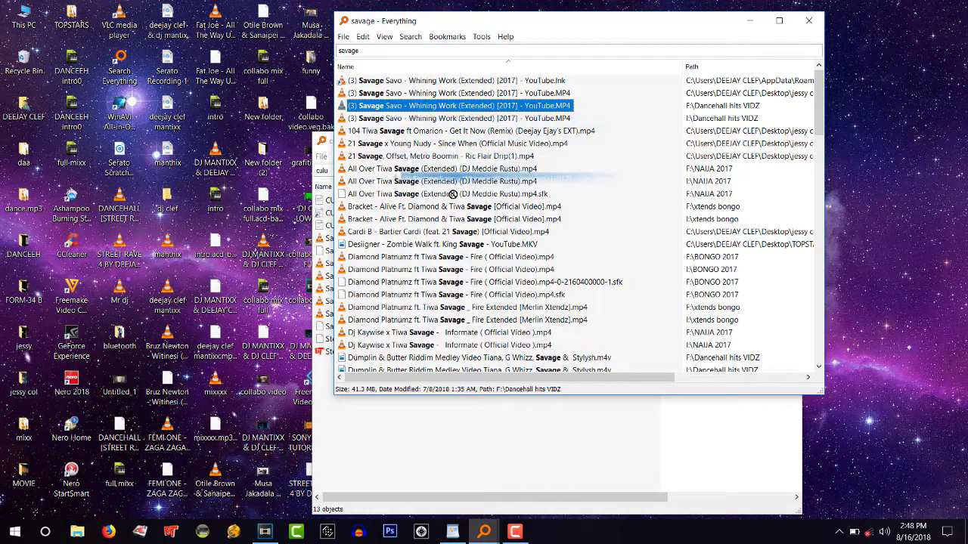
{"action": "left_click", "coordinate": [266, 535]}
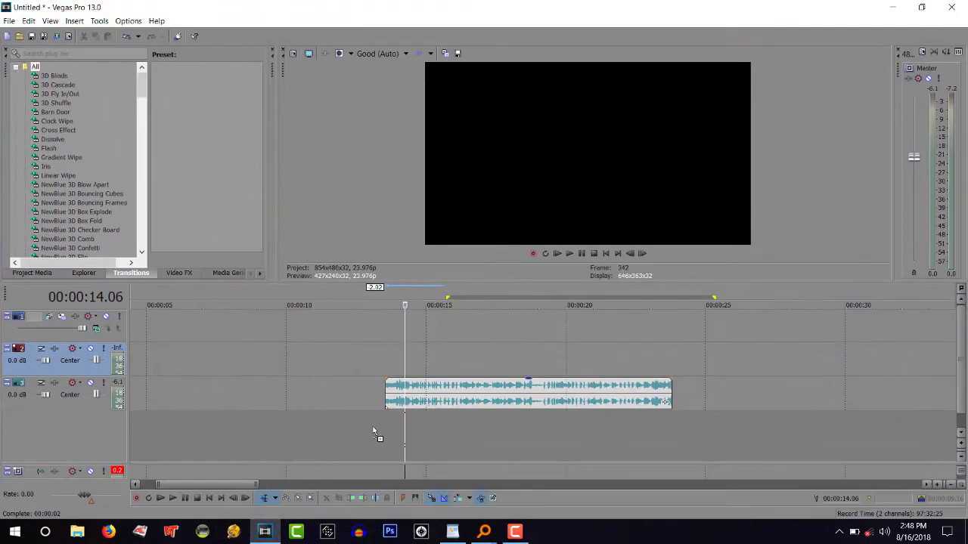
{"action": "left_click_drag", "start_coordinate": [409, 327], "coordinate": [409, 327]}
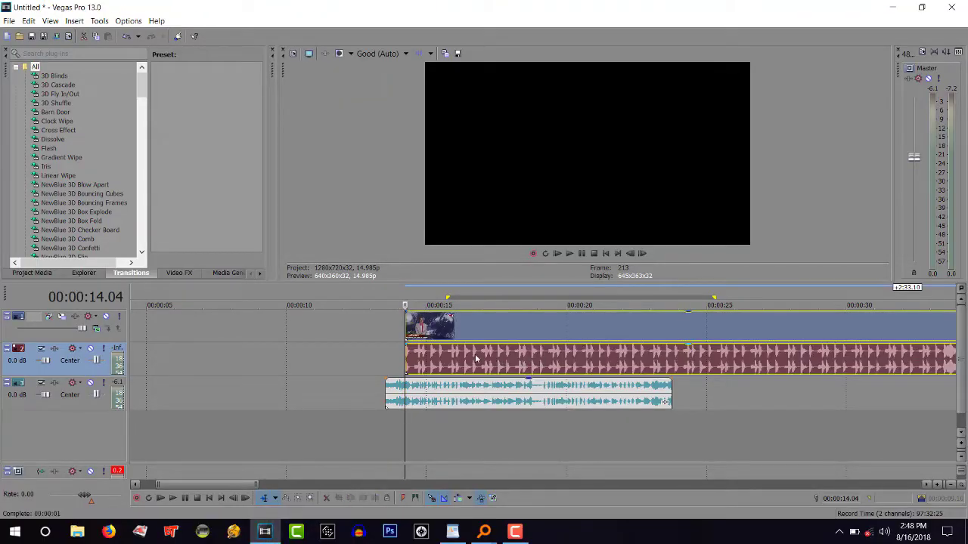
{"action": "left_click_drag", "start_coordinate": [467, 357], "coordinate": [361, 392]}
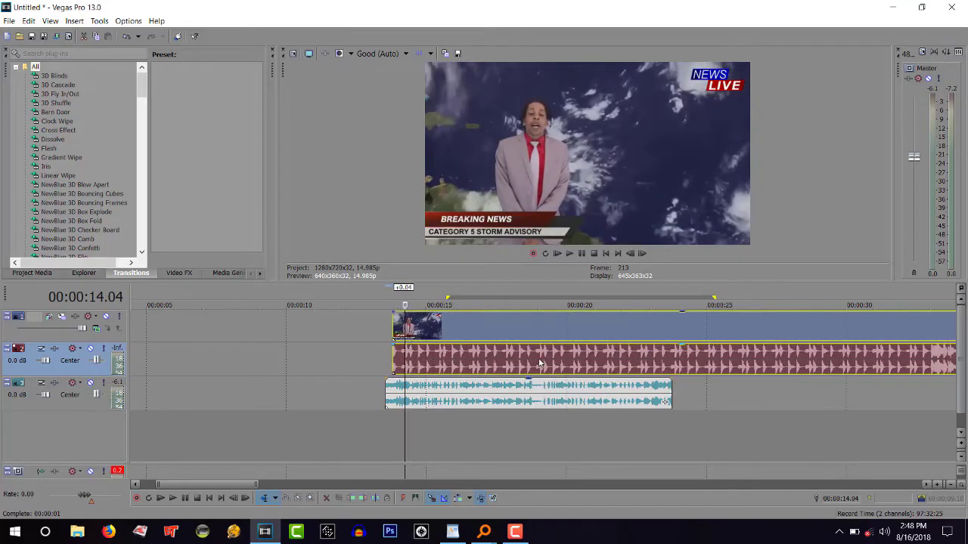
{"action": "left_click_drag", "start_coordinate": [511, 360], "coordinate": [729, 360]}
Step: Play the trimmed audio clip on the third track from around 15 to 16 seconds
{"action": "left_click", "coordinate": [439, 351]}
{"action": "key", "text": "space"}
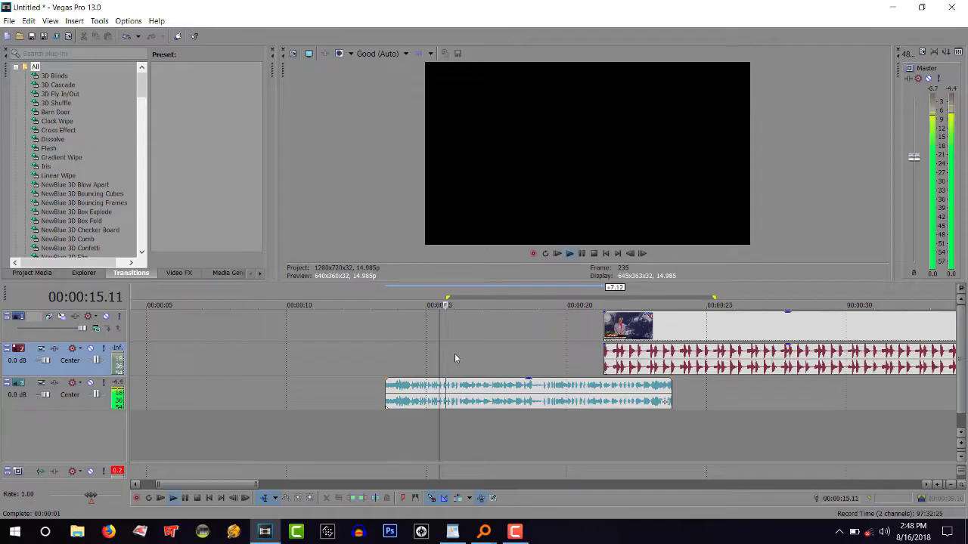
{"action": "left_click", "coordinate": [461, 365]}
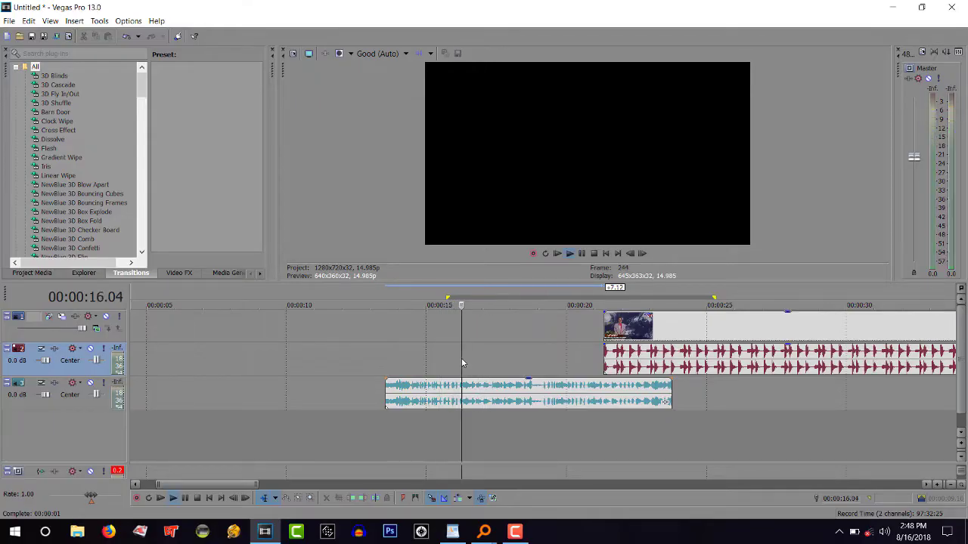
{"action": "key", "text": "space"}
{"action": "key", "text": "space"}
{"action": "key", "text": "space"}
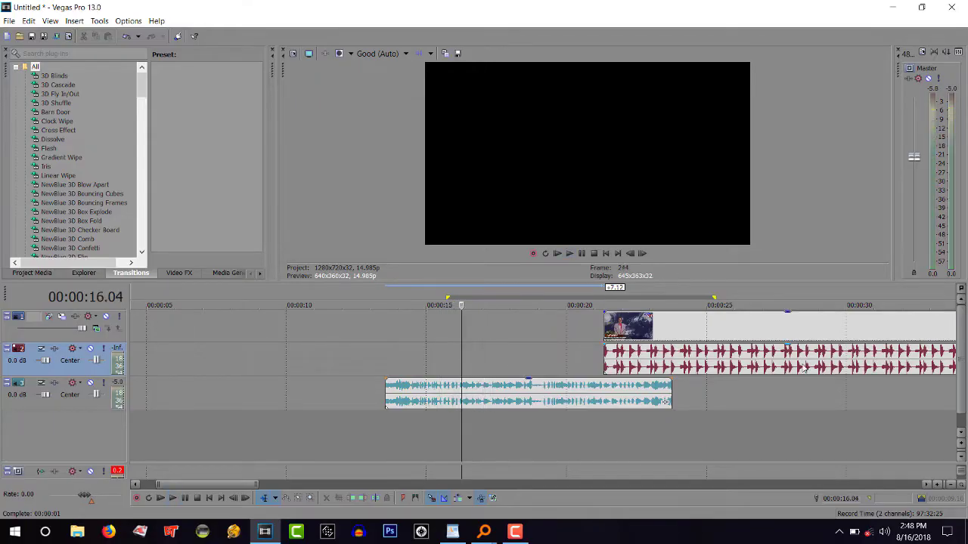
Step: Mute the third audio track and move the video clip with its sound to start at about 17.5 seconds
{"action": "left_click", "coordinate": [90, 384]}
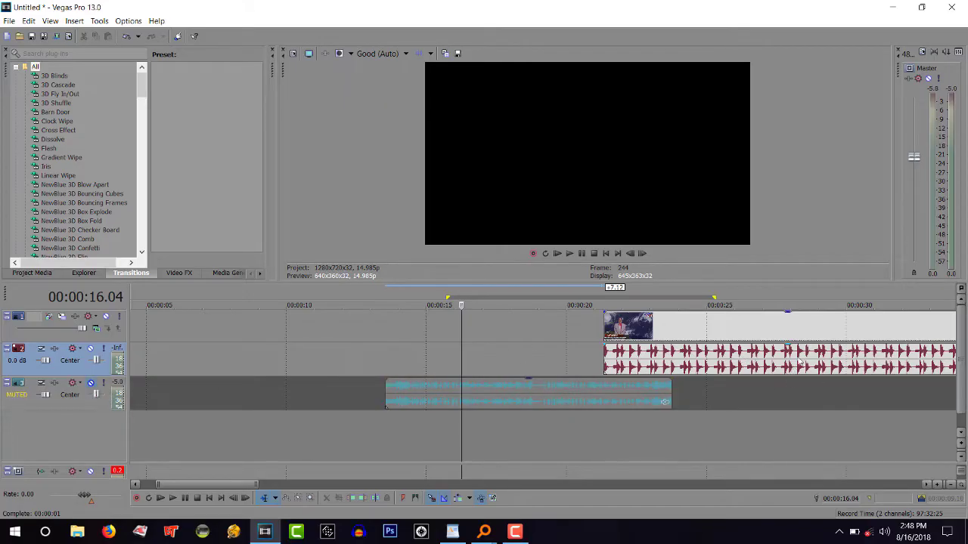
{"action": "left_click_drag", "start_coordinate": [817, 354], "coordinate": [749, 354]}
{"action": "left_click", "coordinate": [750, 356]}
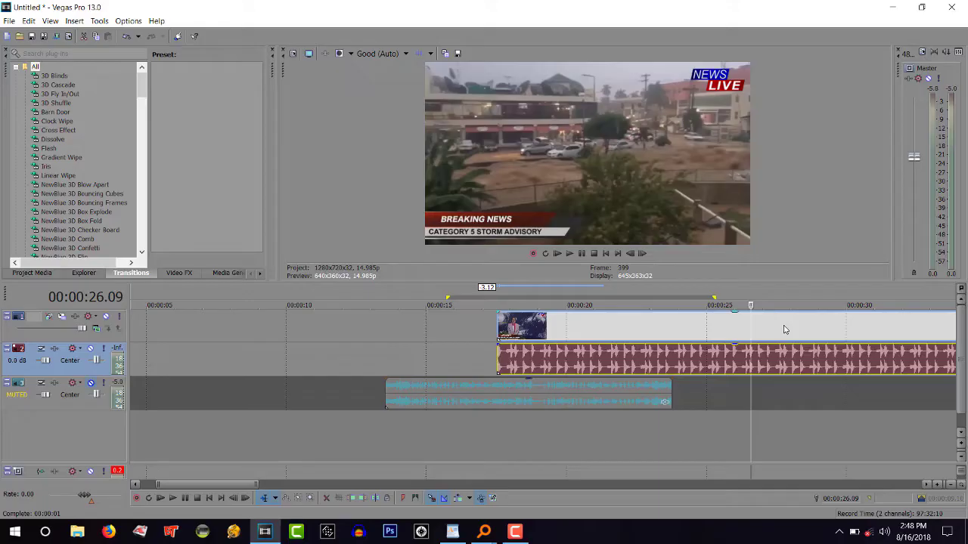
Step: Play the video clip from 00:00:35.12 to locate where the beat drops
{"action": "scroll", "coordinate": [756, 363], "scroll_direction": "down", "scroll_amount": 5}
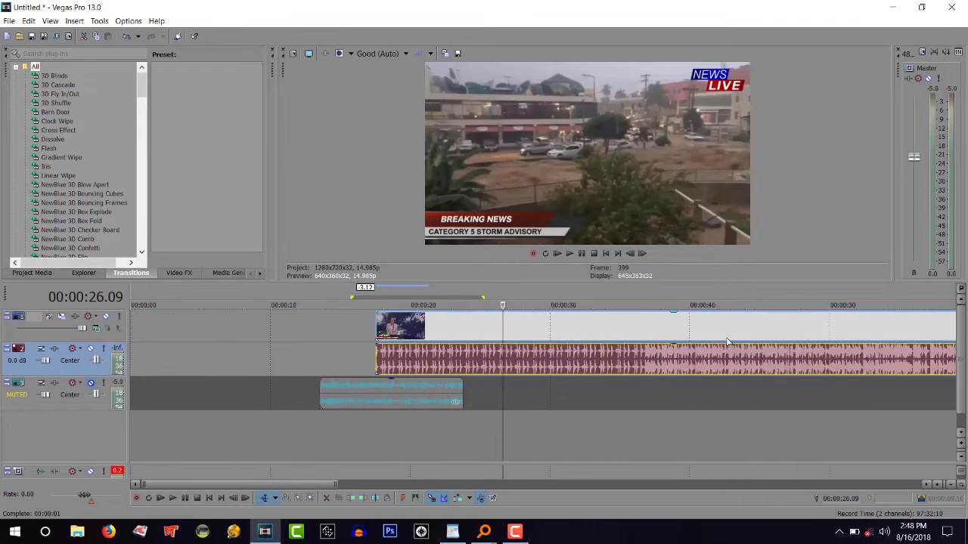
{"action": "left_click", "coordinate": [306, 357]}
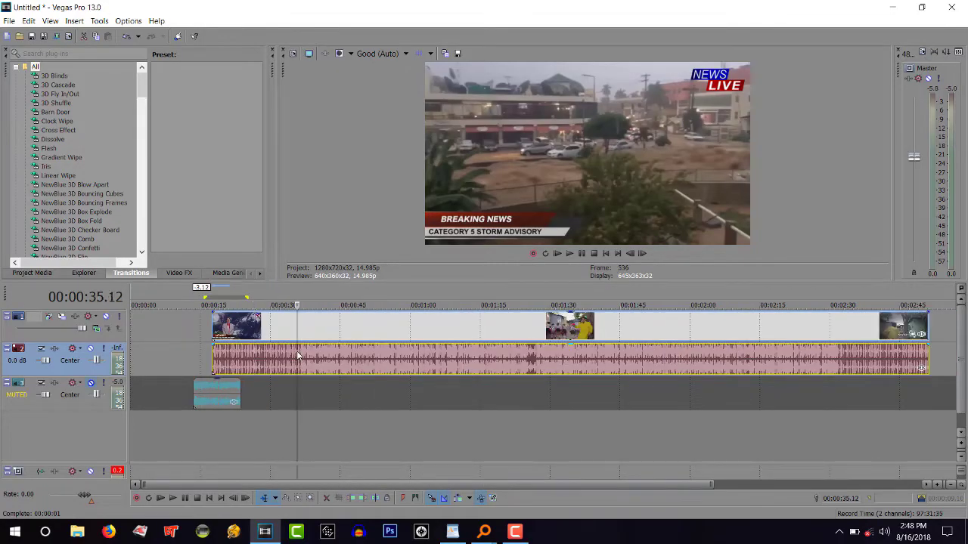
{"action": "key", "text": "space"}
{"action": "scroll", "coordinate": [307, 357], "scroll_direction": "up", "scroll_amount": 5}
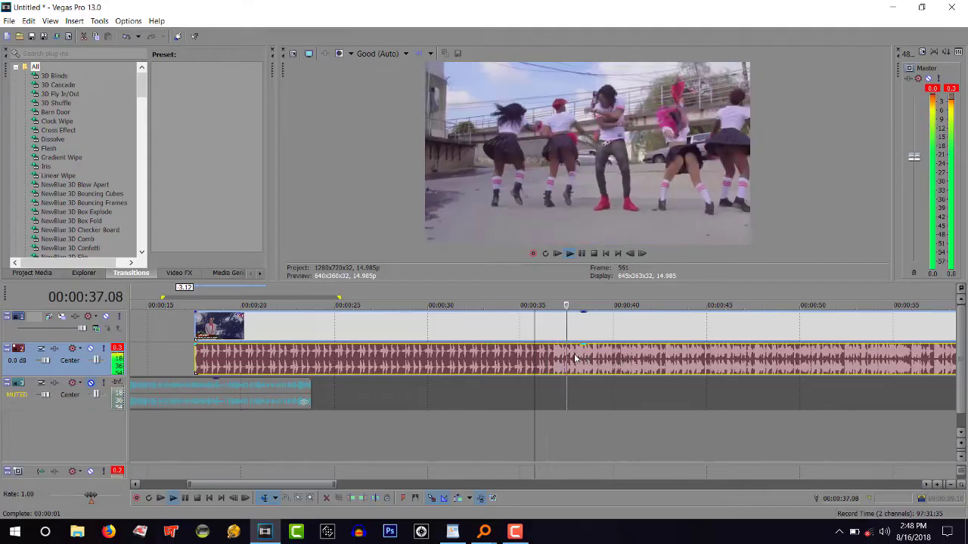
{"action": "key", "text": "space"}
Step: Place the cursor on the beat at 00:00:36.13 and play the video clip from there to check it
{"action": "left_click", "coordinate": [555, 355]}
{"action": "key", "text": "space"}
{"action": "key", "text": "space"}
{"action": "key", "text": "space"}
{"action": "scroll", "coordinate": [554, 353], "scroll_direction": "up", "scroll_amount": 8}
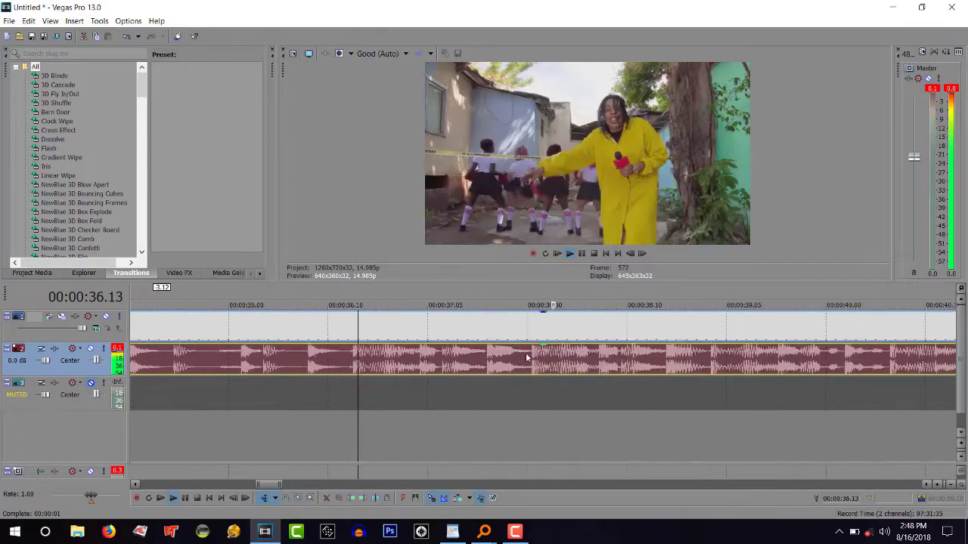
{"action": "key", "text": "space"}
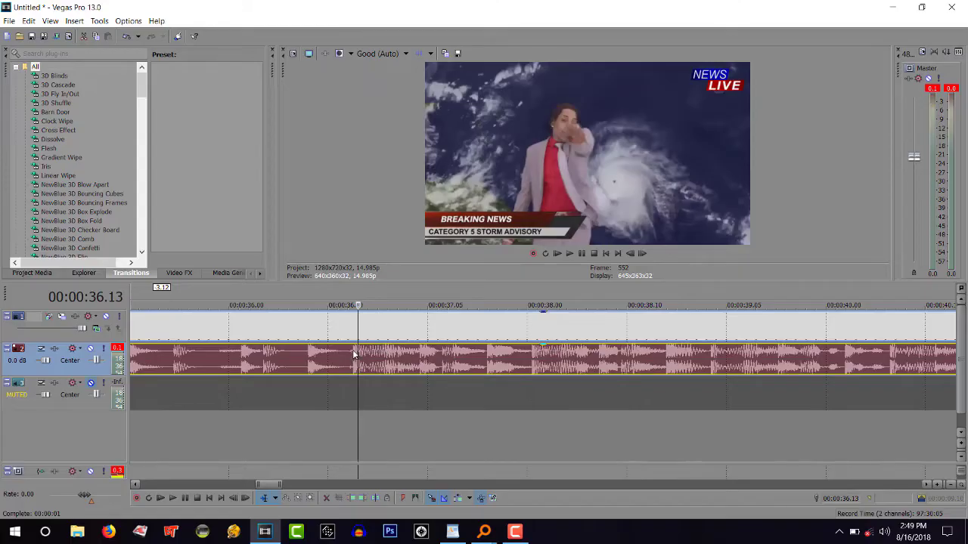
Step: Nudge the video clip and its sound about one frame later and play from 00:00:36.13
{"action": "left_click", "coordinate": [393, 324]}
{"action": "key", "text": "space"}
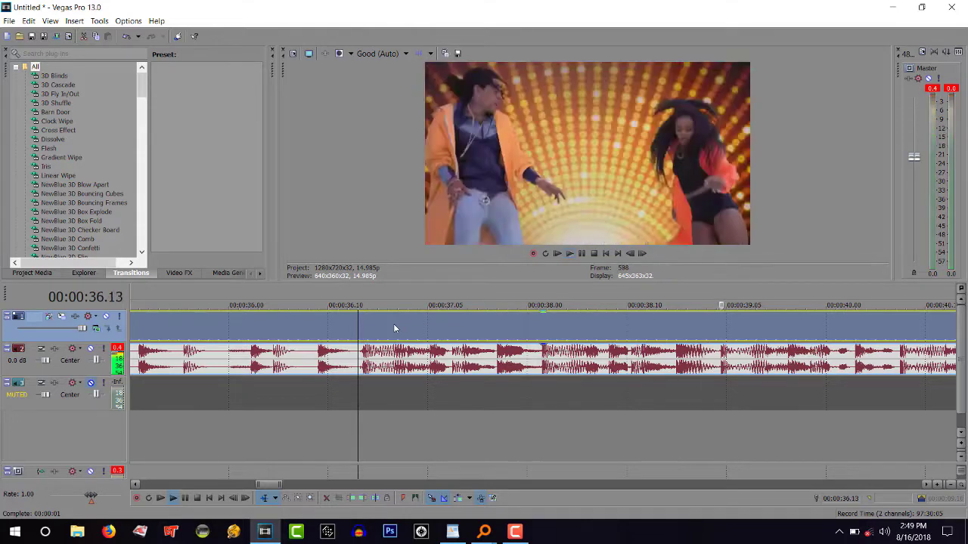
{"action": "key", "text": "space"}
{"action": "key", "text": "space"}
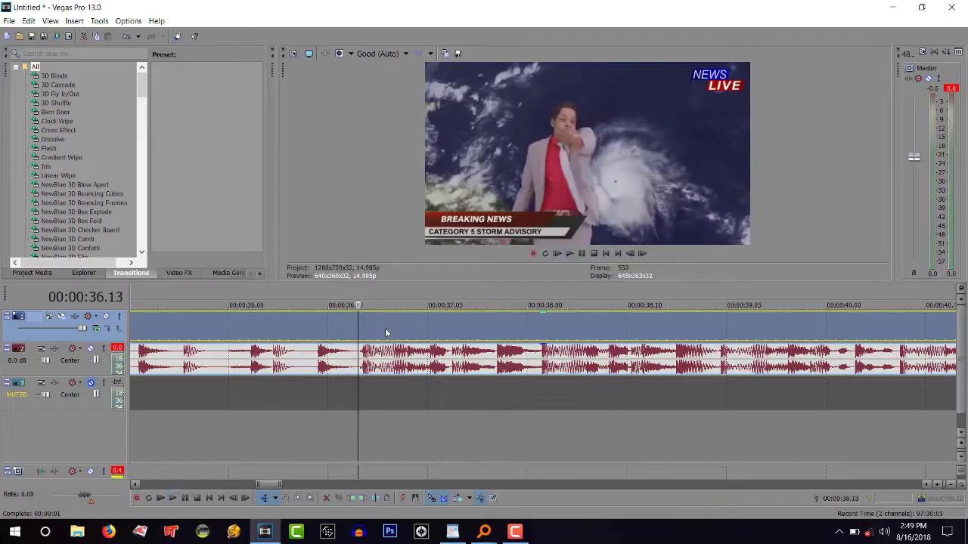
Step: Split the video clip and its sound at 00:00:36.12 and delete the part before the split
{"action": "key", "text": "space"}
{"action": "key", "text": "Left"}
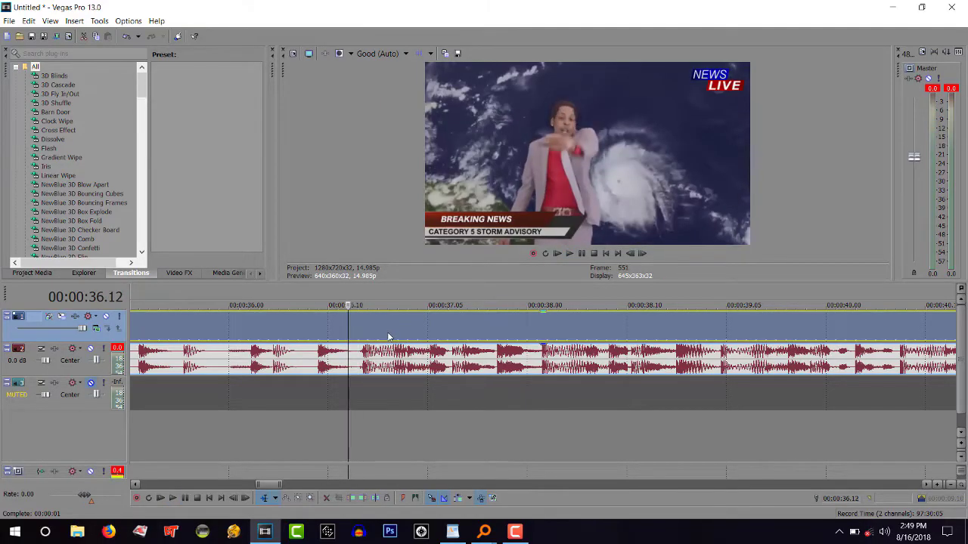
{"action": "key", "text": "s"}
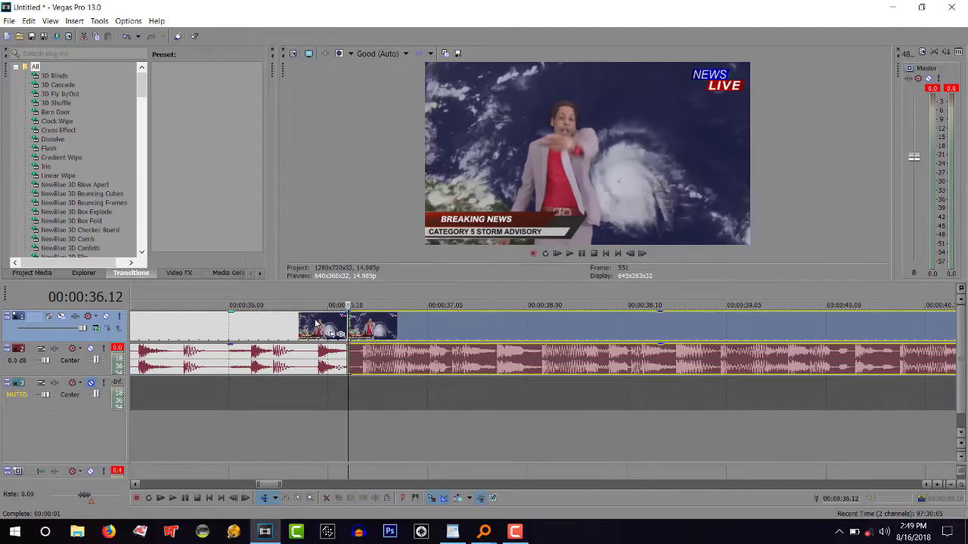
{"action": "left_click", "coordinate": [317, 324]}
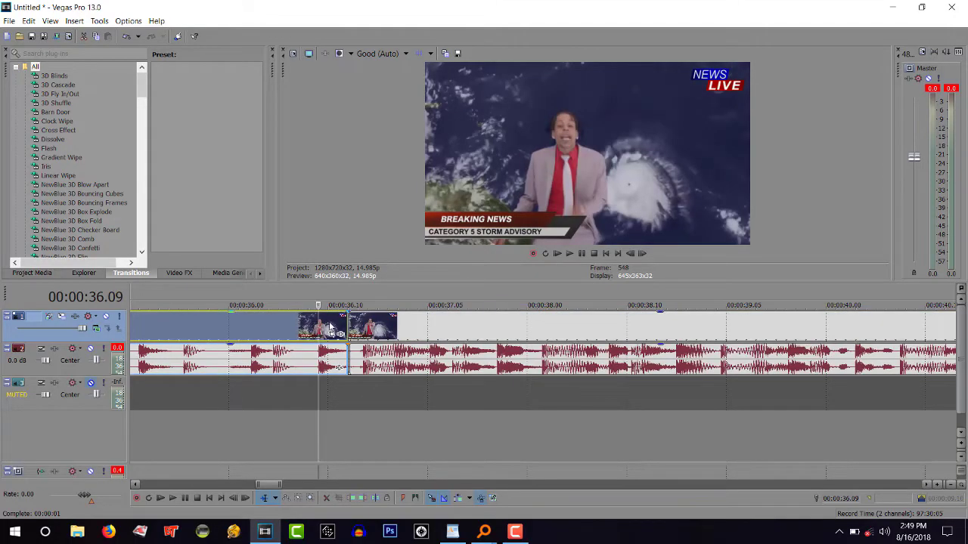
{"action": "key", "text": "Delete"}
Step: Move the clip and its sound one frame earlier, split them at 00:00:40.00 and delete the part after the split
{"action": "left_click", "coordinate": [822, 330]}
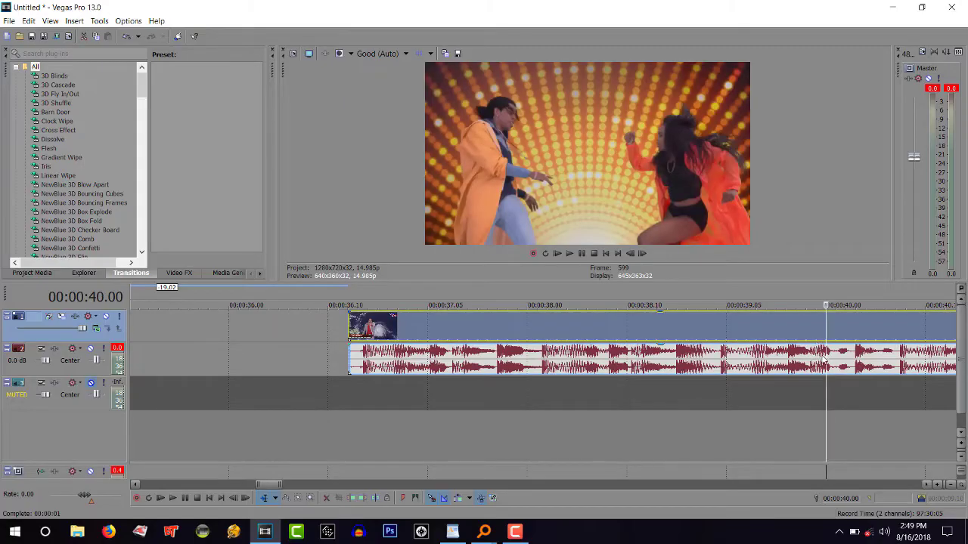
{"action": "left_click_drag", "start_coordinate": [848, 360], "coordinate": [837, 360]}
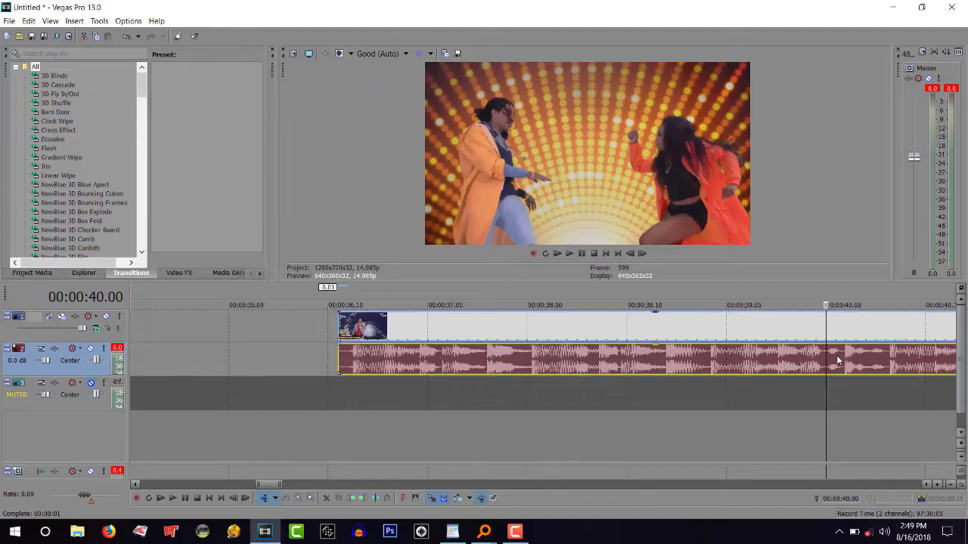
{"action": "key", "text": "s"}
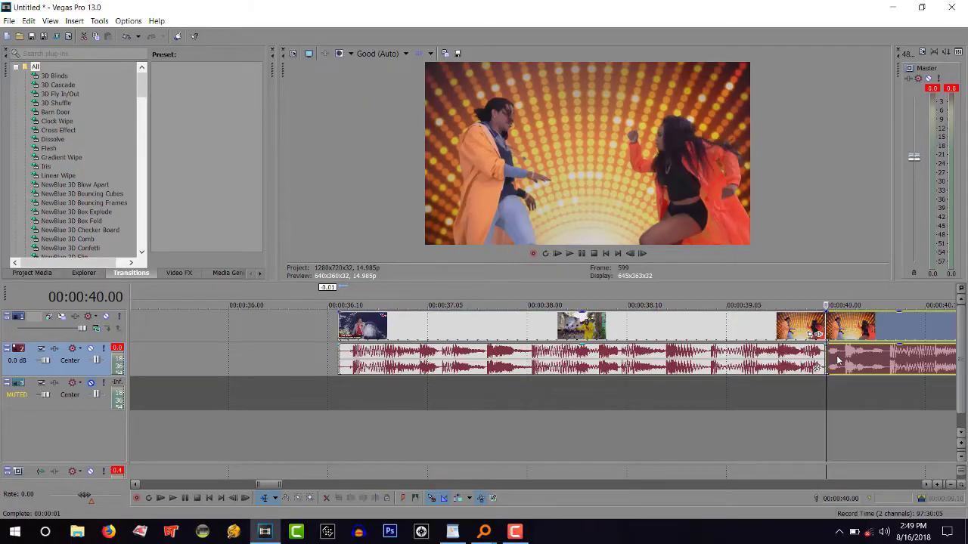
{"action": "key", "text": "Delete"}
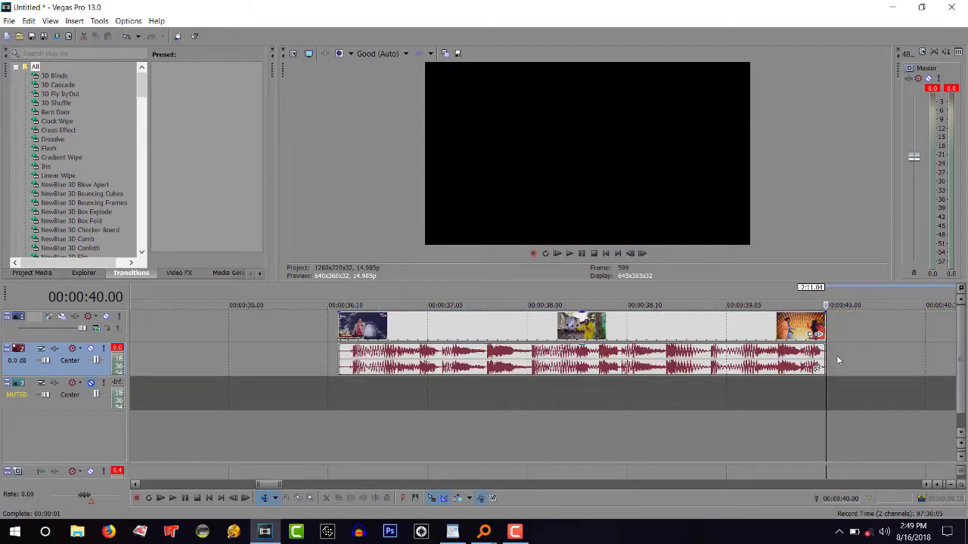
Step: Cut the trimmed clip and its sound from the timeline and unmute the third audio track
{"action": "left_click", "coordinate": [479, 355]}
{"action": "scroll", "coordinate": [443, 353], "scroll_direction": "down", "scroll_amount": 5}
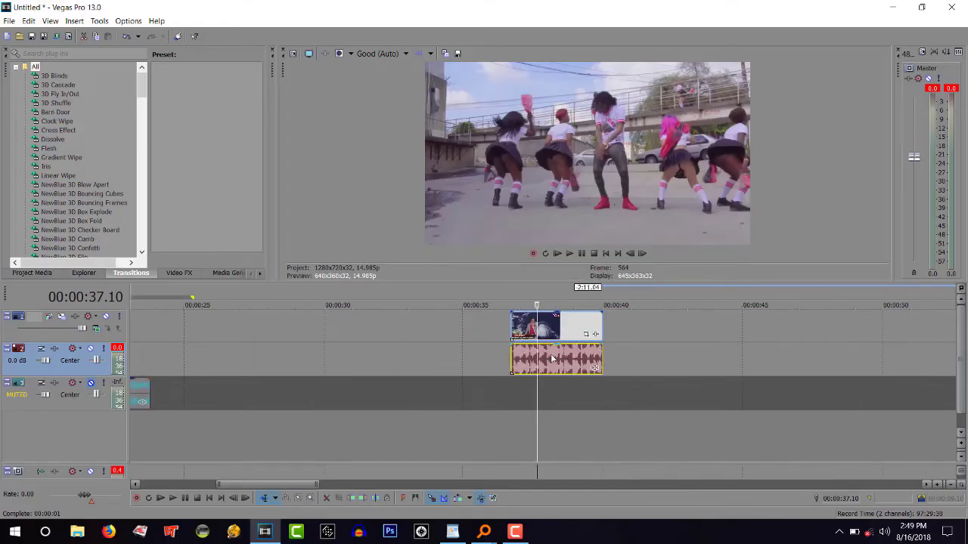
{"action": "key", "text": "Delete"}
{"action": "scroll", "coordinate": [376, 378], "scroll_direction": "down", "scroll_amount": 5}
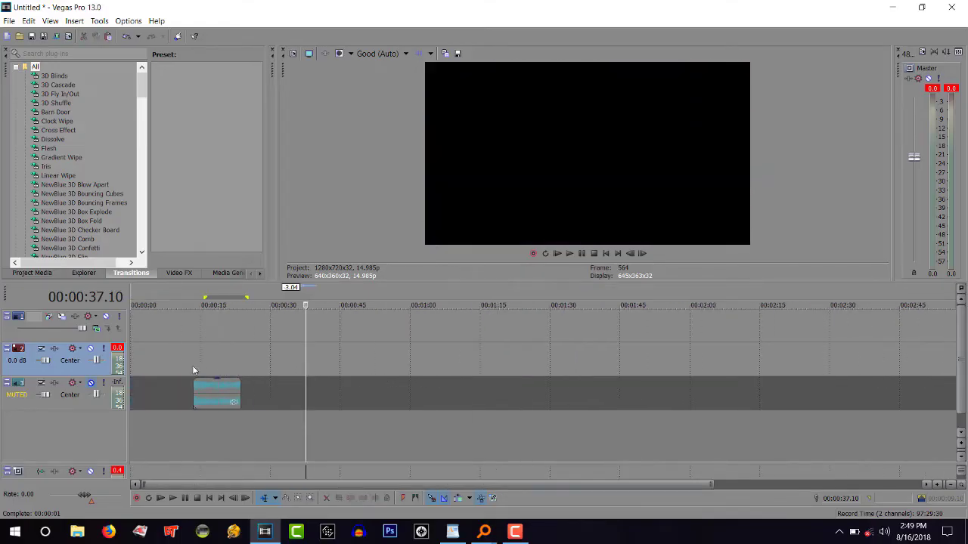
{"action": "left_click", "coordinate": [90, 384]}
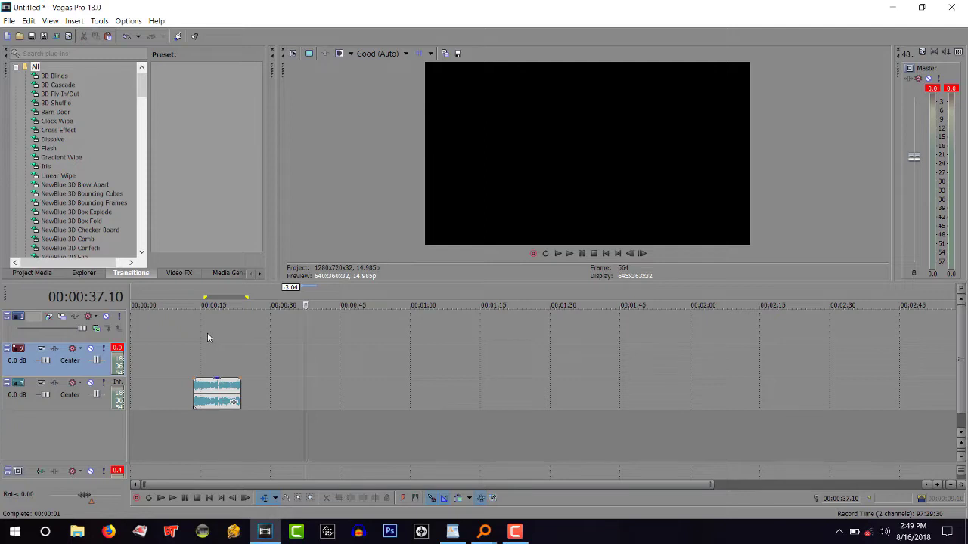
Step: Play the third track's audio from 00:00:15.06 to find where the beat drops
{"action": "left_click", "coordinate": [208, 332]}
{"action": "scroll", "coordinate": [207, 333], "scroll_direction": "up", "scroll_amount": 4}
{"action": "left_click", "coordinate": [419, 358]}
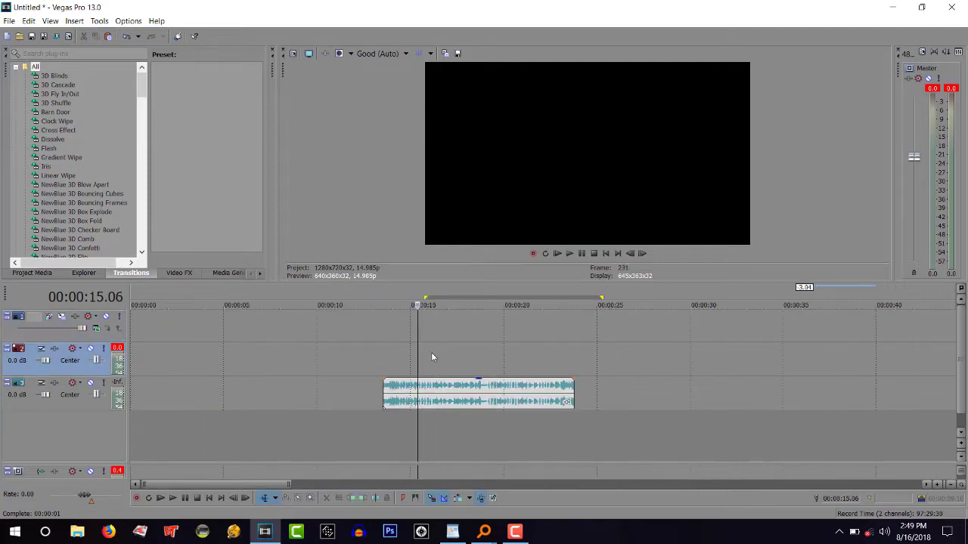
{"action": "scroll", "coordinate": [431, 358], "scroll_direction": "up", "scroll_amount": 4}
{"action": "key", "text": "space"}
{"action": "key", "text": "space"}
{"action": "key", "text": "space"}
{"action": "key", "text": "space"}
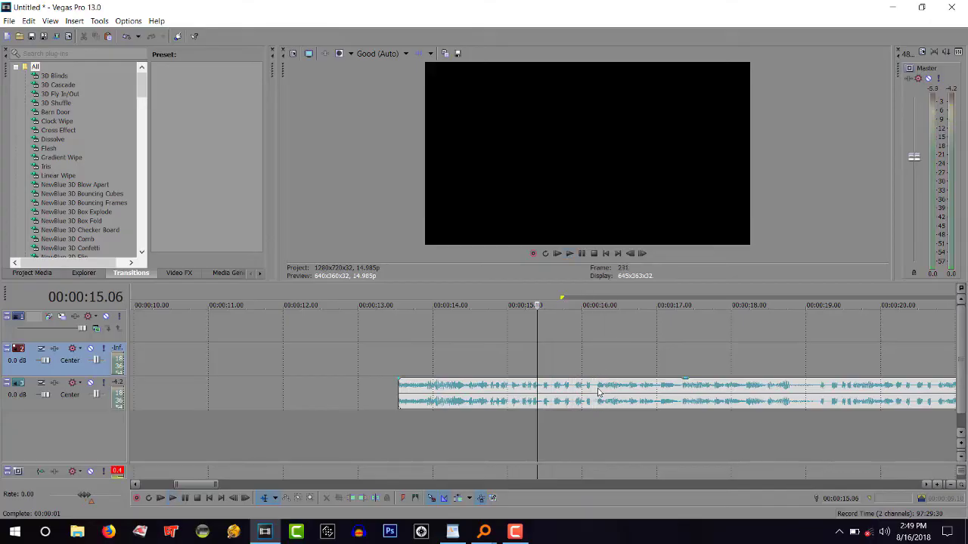
Step: Paste the cut clip with its sound at 00:00:16.03, where the third track's beat starts
{"action": "left_click", "coordinate": [597, 390]}
{"action": "scroll", "coordinate": [597, 391], "scroll_direction": "up", "scroll_amount": 4}
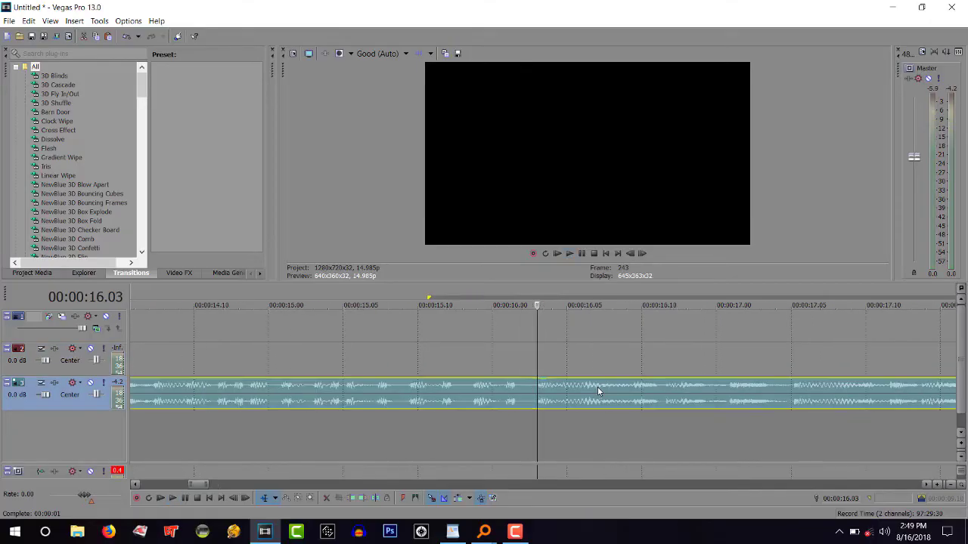
{"action": "left_click", "coordinate": [540, 353]}
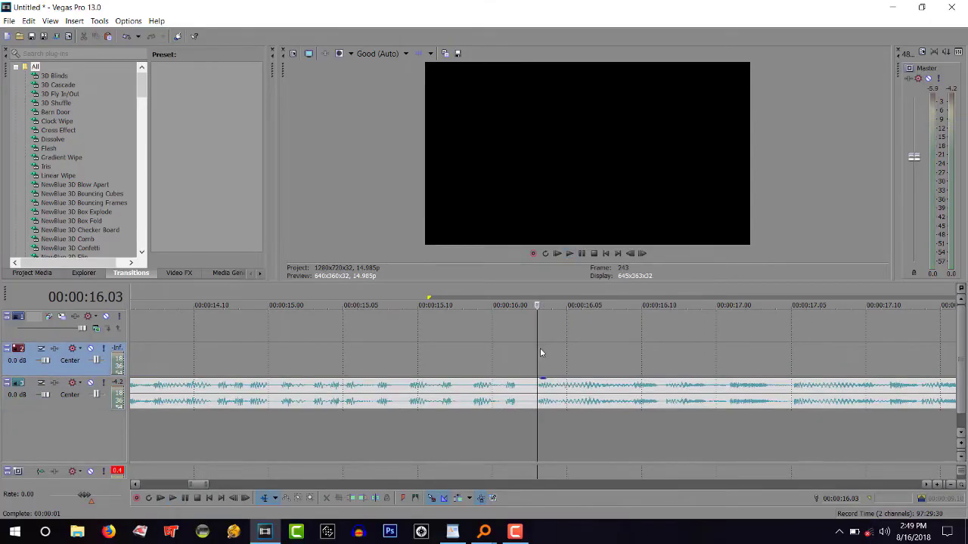
{"action": "key", "text": "ctrl+v"}
{"action": "scroll", "coordinate": [540, 352], "scroll_direction": "down", "scroll_amount": 4}
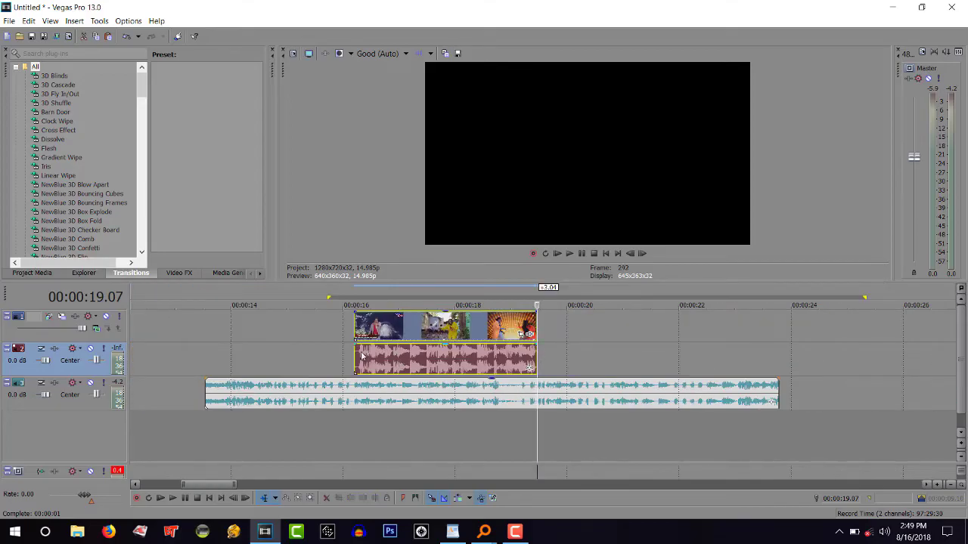
Step: Move the pasted clip and its sound one frame earlier, to start at 00:00:16.02
{"action": "left_click", "coordinate": [361, 355]}
{"action": "scroll", "coordinate": [586, 358], "scroll_direction": "up", "scroll_amount": 8}
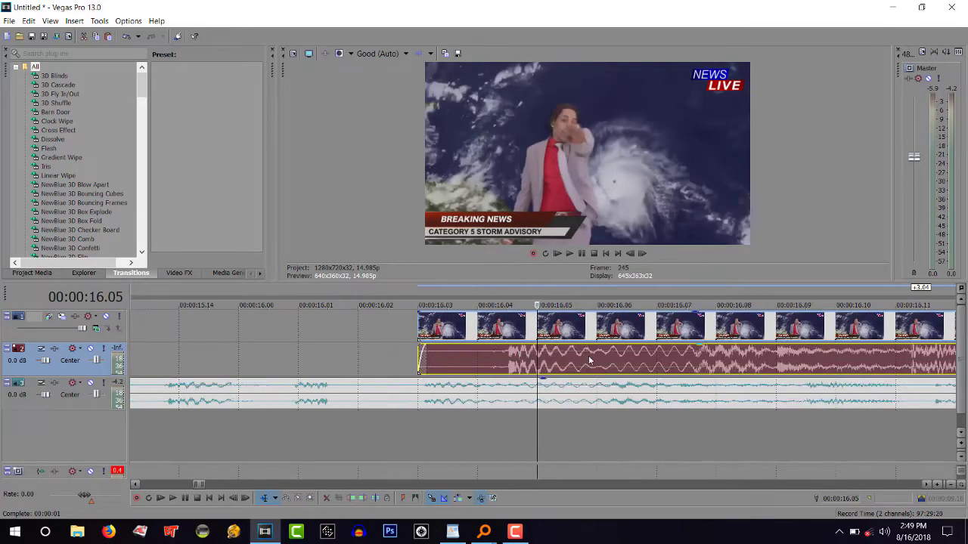
{"action": "left_click_drag", "start_coordinate": [579, 362], "coordinate": [534, 363]}
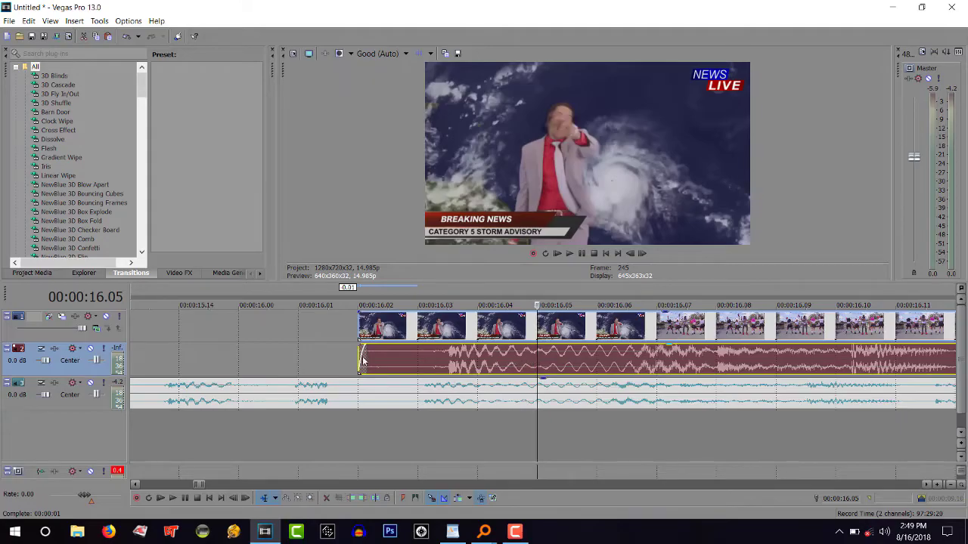
Step: Shift the third-track audio slightly later so its beat waveform lines up with the clip's sound just after 00:00:16.03
{"action": "left_click", "coordinate": [391, 412]}
{"action": "left_click_drag", "start_coordinate": [397, 403], "coordinate": [415, 402]}
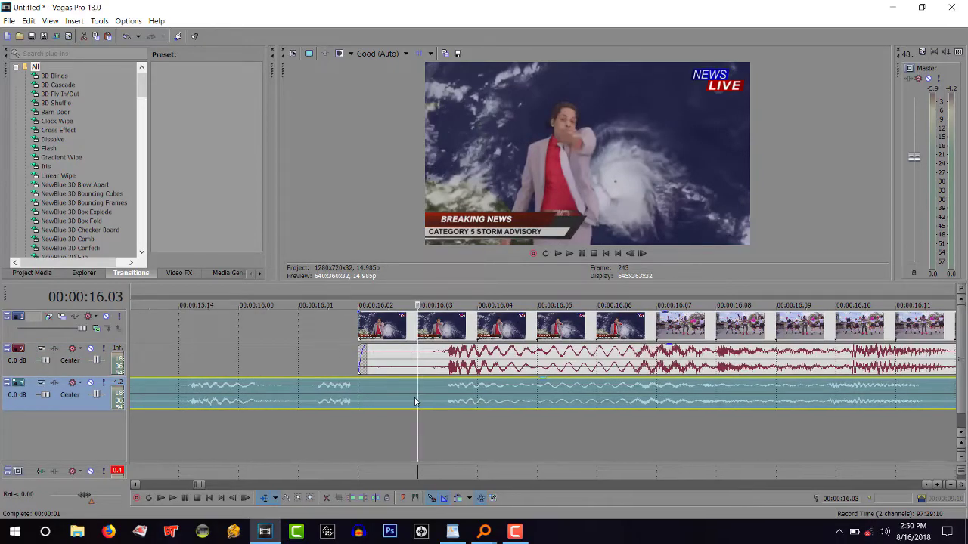
{"action": "left_click", "coordinate": [364, 354]}
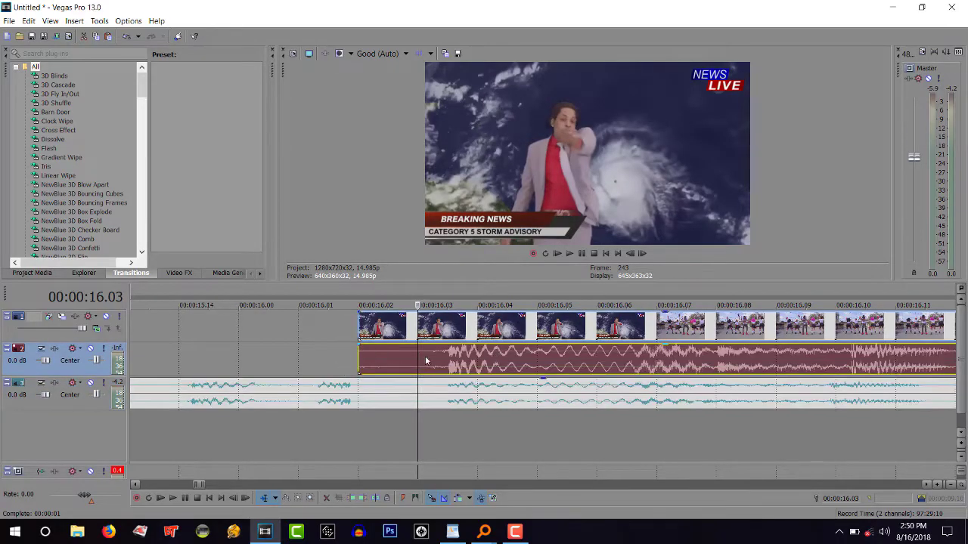
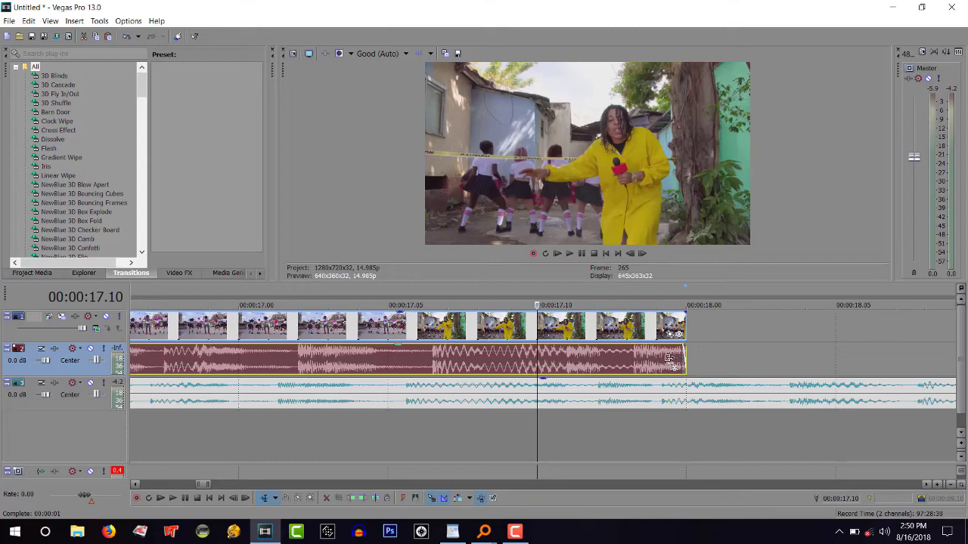
Step: Time-compress the clip and its sound by one frame from the end, so that they end at 00:00:17.14
{"action": "left_click", "coordinate": [680, 329]}
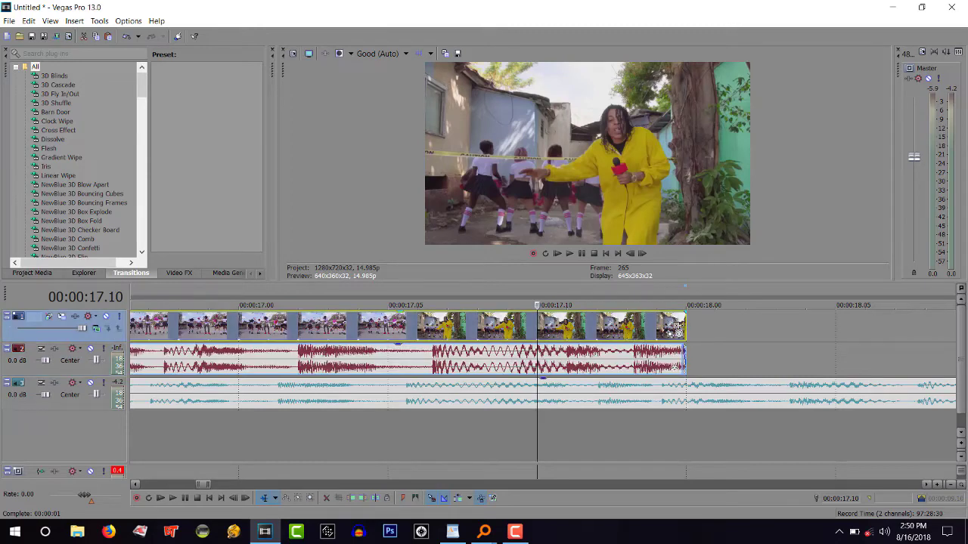
{"action": "left_click_drag", "start_coordinate": [675, 329], "coordinate": [645, 332]}
{"action": "scroll", "coordinate": [459, 366], "scroll_direction": "down", "scroll_amount": 3}
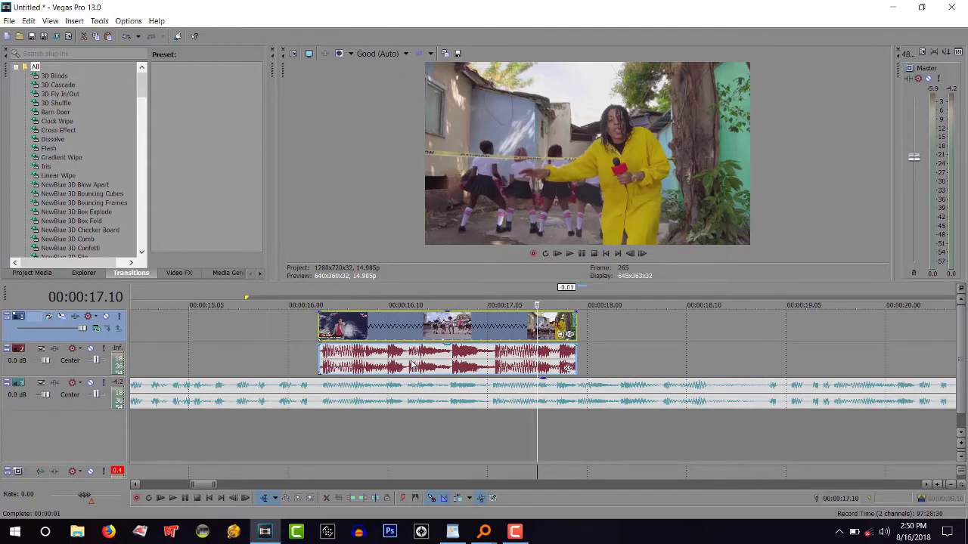
Step: Compare the beats in the compressed clip's waveform with those in the third-track audio along the clip's length
{"action": "left_click", "coordinate": [409, 365]}
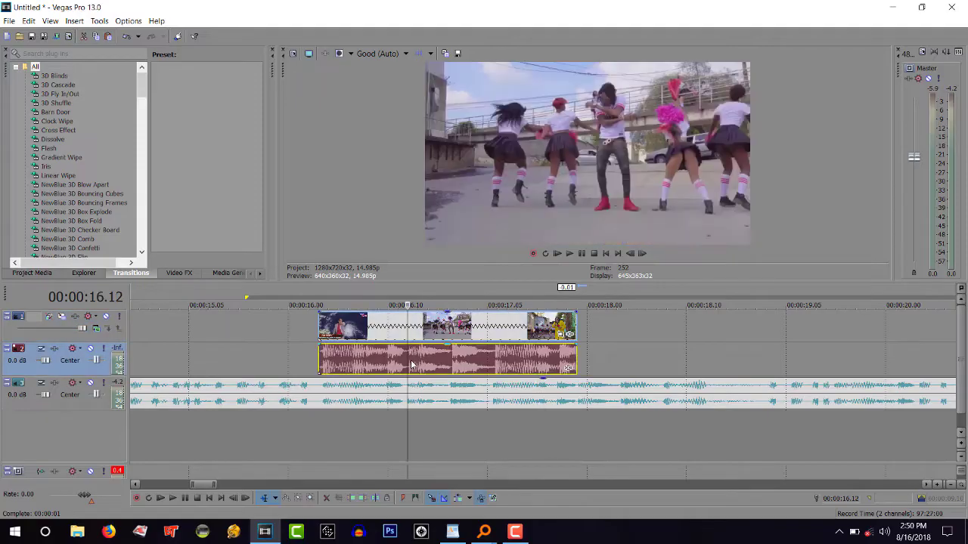
{"action": "scroll", "coordinate": [443, 366], "scroll_direction": "up", "scroll_amount": 3}
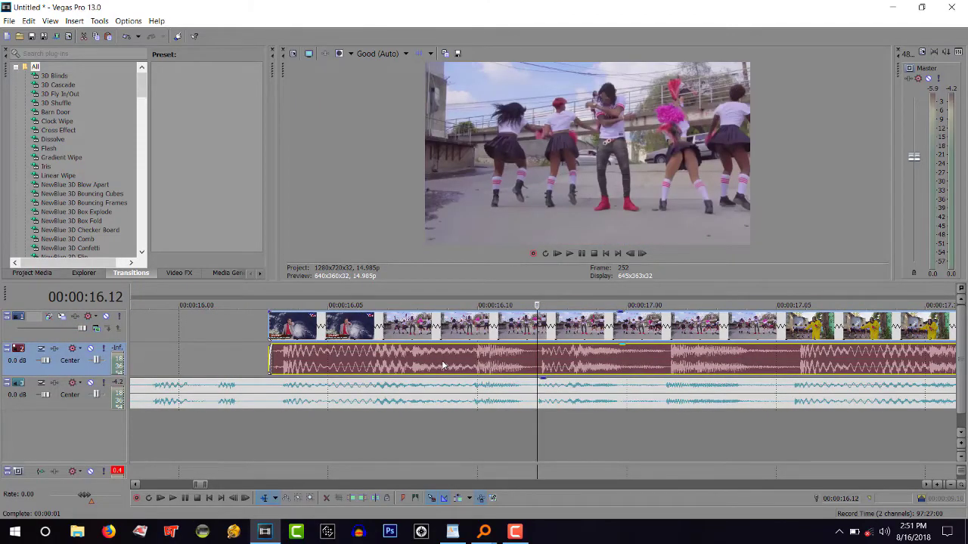
{"action": "scroll", "coordinate": [443, 366], "scroll_direction": "down", "scroll_amount": 1}
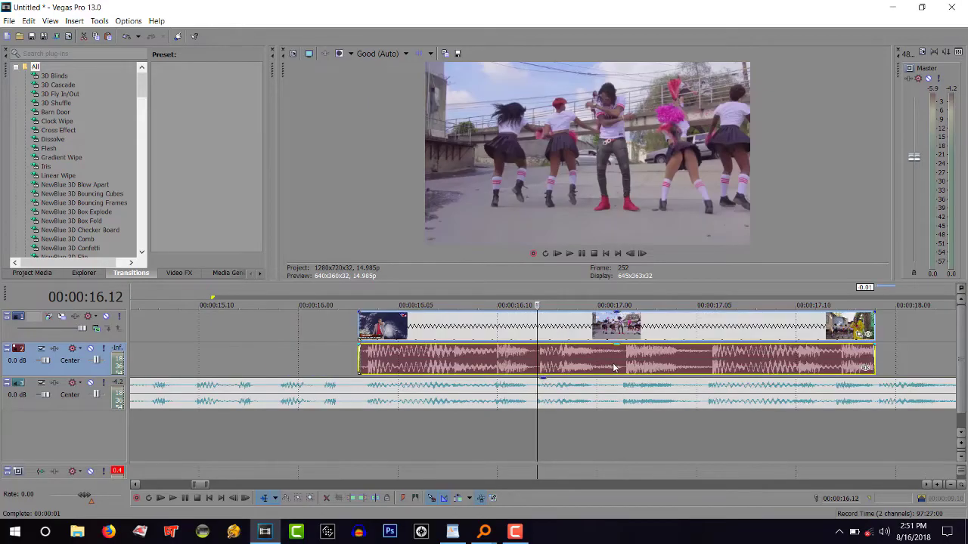
{"action": "left_click", "coordinate": [361, 369]}
{"action": "scroll", "coordinate": [366, 369], "scroll_direction": "up", "scroll_amount": 3}
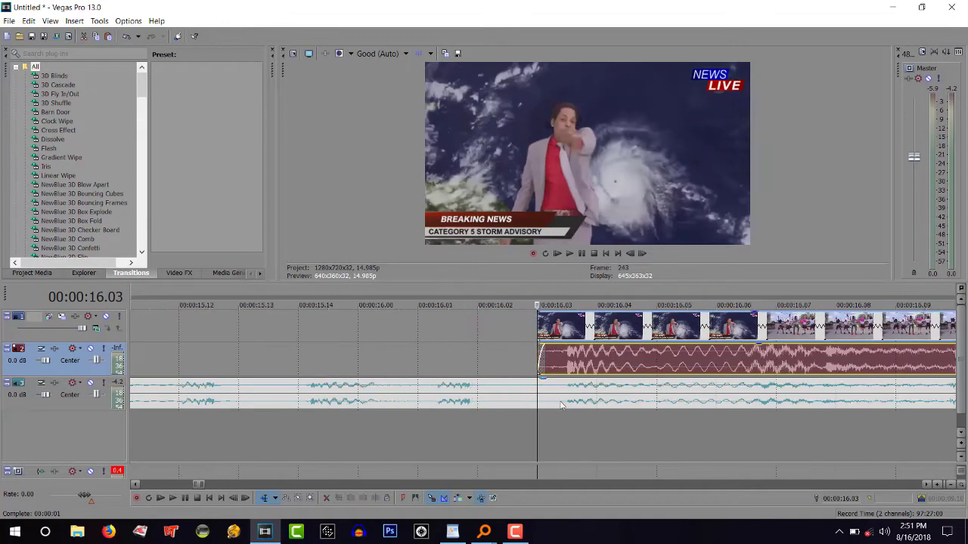
{"action": "left_click", "coordinate": [593, 367]}
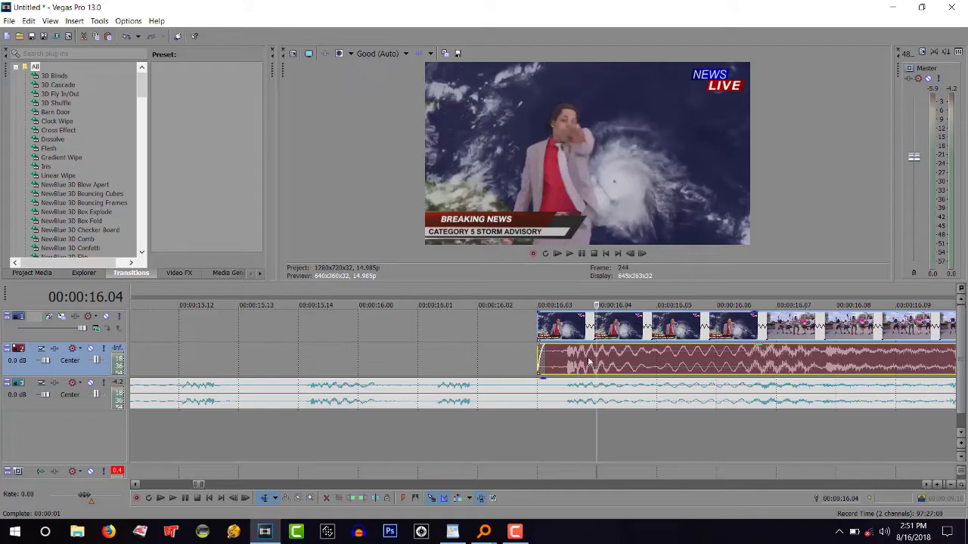
{"action": "scroll", "coordinate": [590, 398], "scroll_direction": "down", "scroll_amount": 3}
{"action": "left_click", "coordinate": [723, 369]}
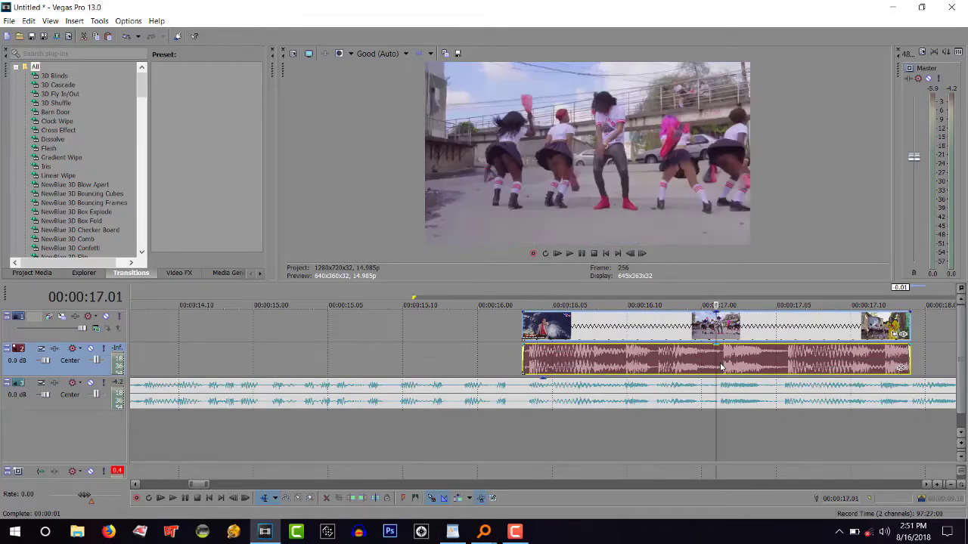
{"action": "scroll", "coordinate": [723, 369], "scroll_direction": "up", "scroll_amount": 2}
{"action": "left_click", "coordinate": [735, 361]}
{"action": "scroll", "coordinate": [558, 363], "scroll_direction": "down", "scroll_amount": 2}
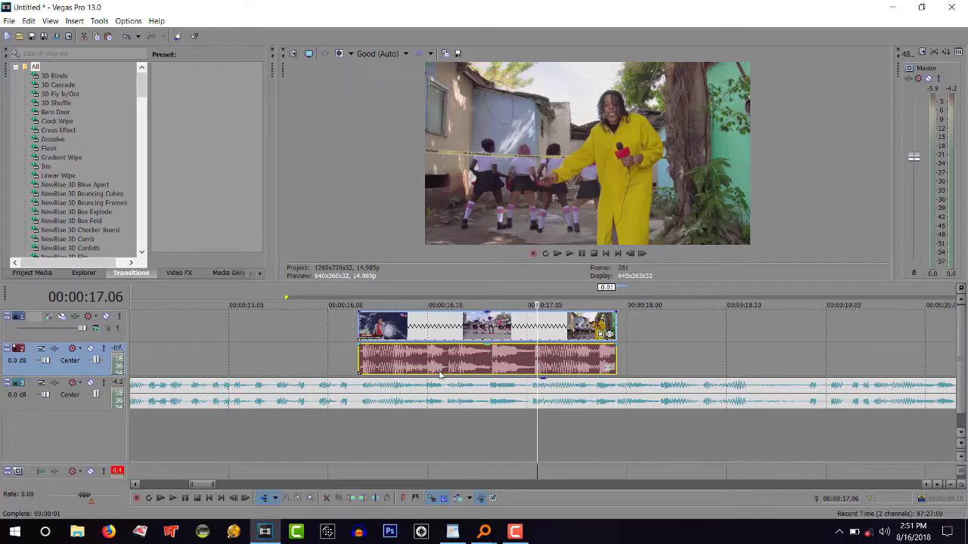
{"action": "left_click", "coordinate": [438, 370]}
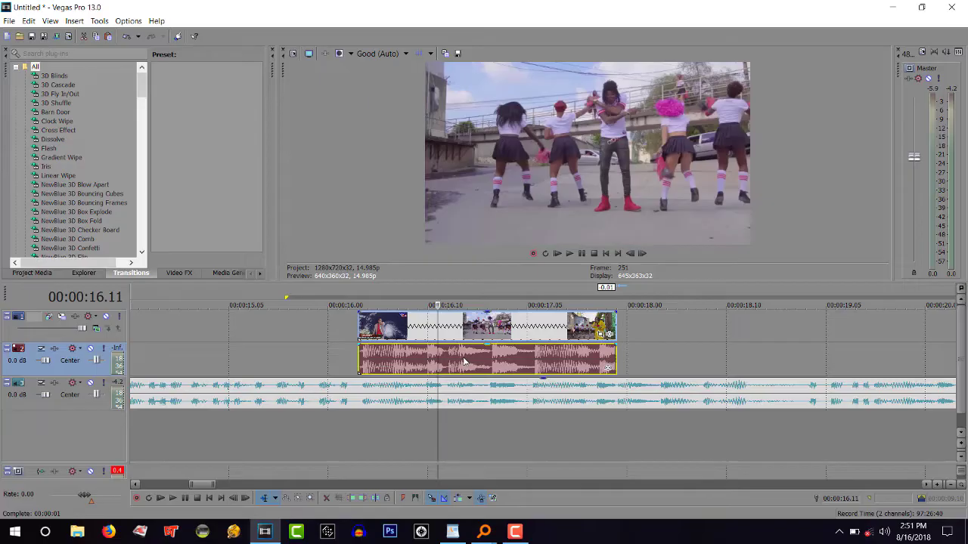
{"action": "left_click", "coordinate": [468, 362]}
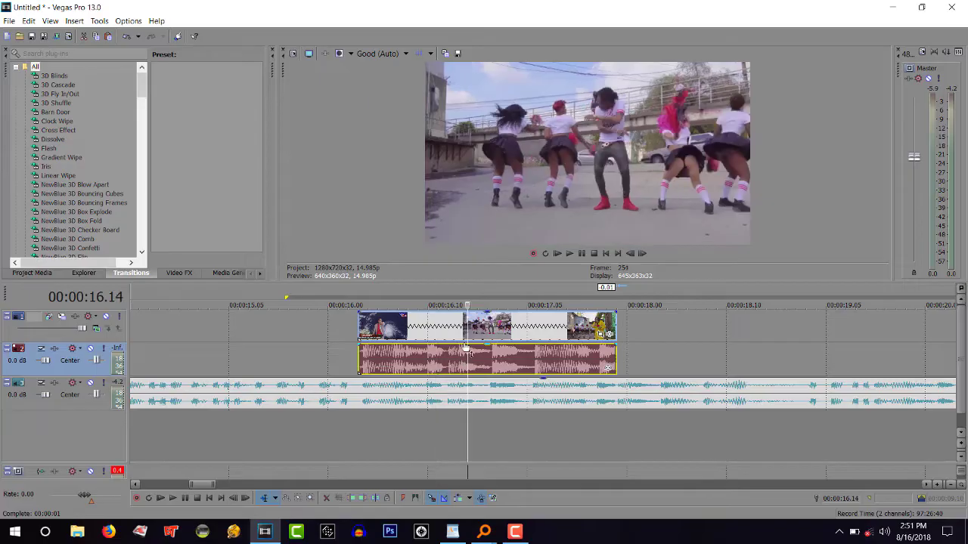
Step: Delete the clip's own sound from the second track, keeping its video on the timeline
{"action": "mouse_move", "coordinate": [501, 360]}
{"action": "left_mouse_down"}
{"action": "mouse_move", "coordinate": [519, 360]}
{"action": "mouse_move", "coordinate": [466, 360]}
{"action": "mouse_move", "coordinate": [498, 367]}
{"action": "left_mouse_up"}
{"action": "left_click", "coordinate": [498, 367]}
{"action": "key", "text": "Delete"}
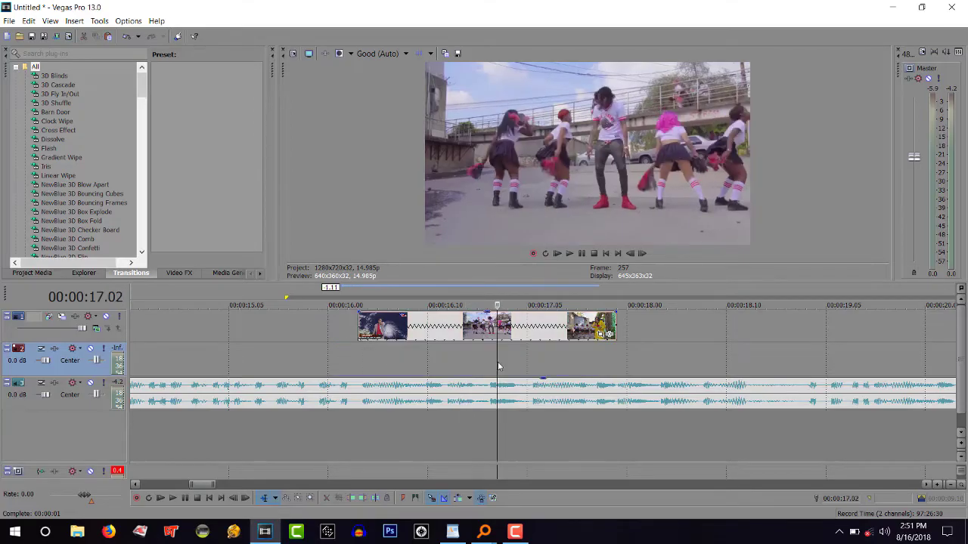
Step: Play the video together with the third-track audio from 00:00:16.00 to check the sync
{"action": "left_click", "coordinate": [326, 361]}
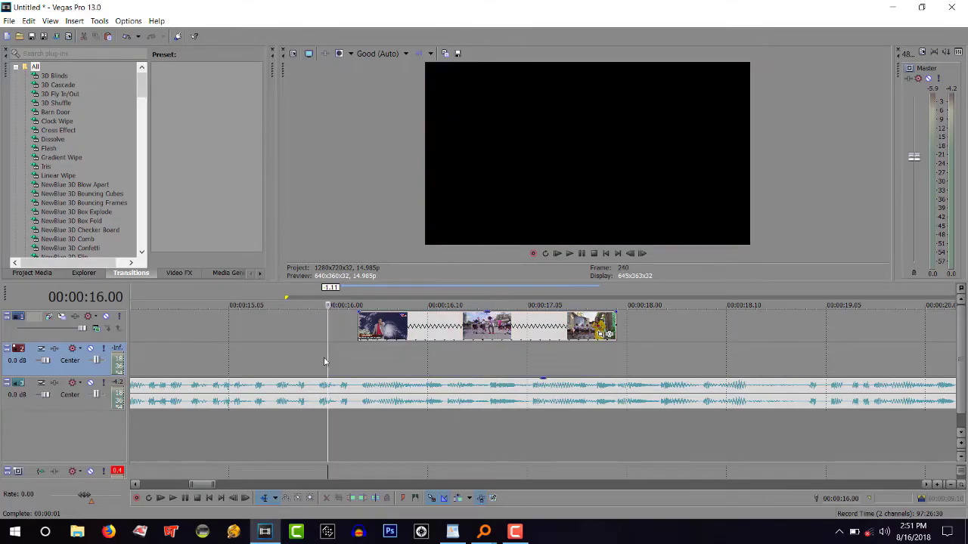
{"action": "key", "text": "space"}
{"action": "key", "text": "space"}
{"action": "key", "text": "space"}
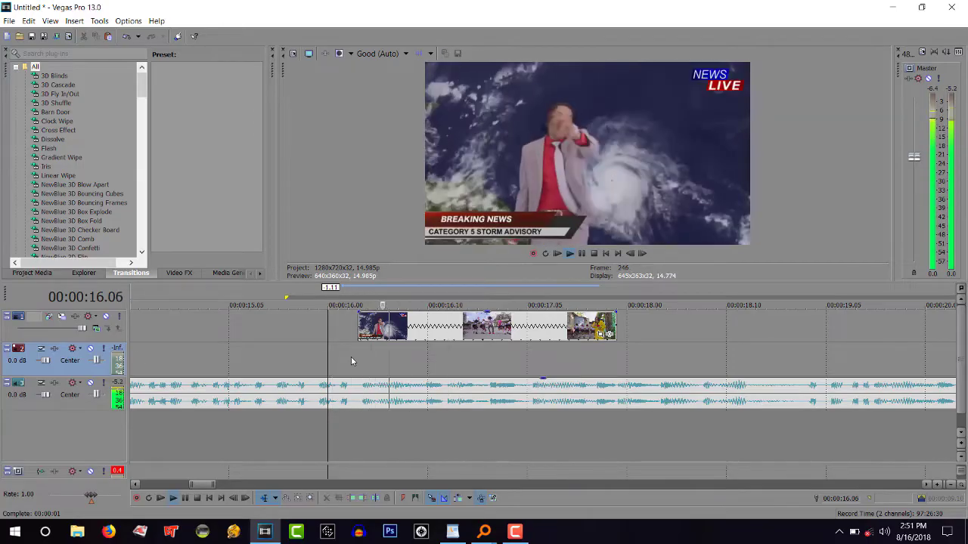
{"action": "key", "text": "space"}
Step: Set the video preview quality to Preview (Auto) and replay the clip with the third-track audio from just before its start
{"action": "left_click", "coordinate": [394, 54]}
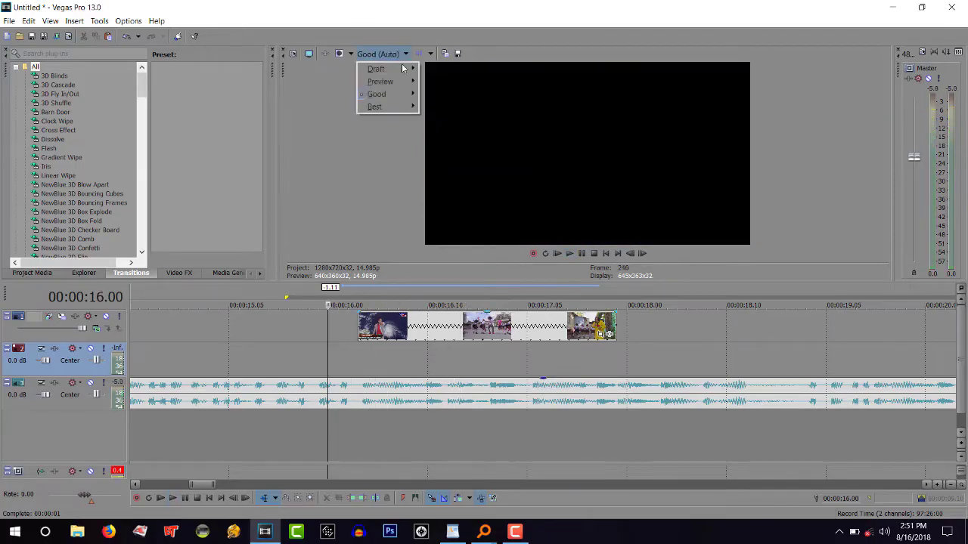
{"action": "mouse_move", "coordinate": [382, 80]}
{"action": "left_click", "coordinate": [446, 80]}
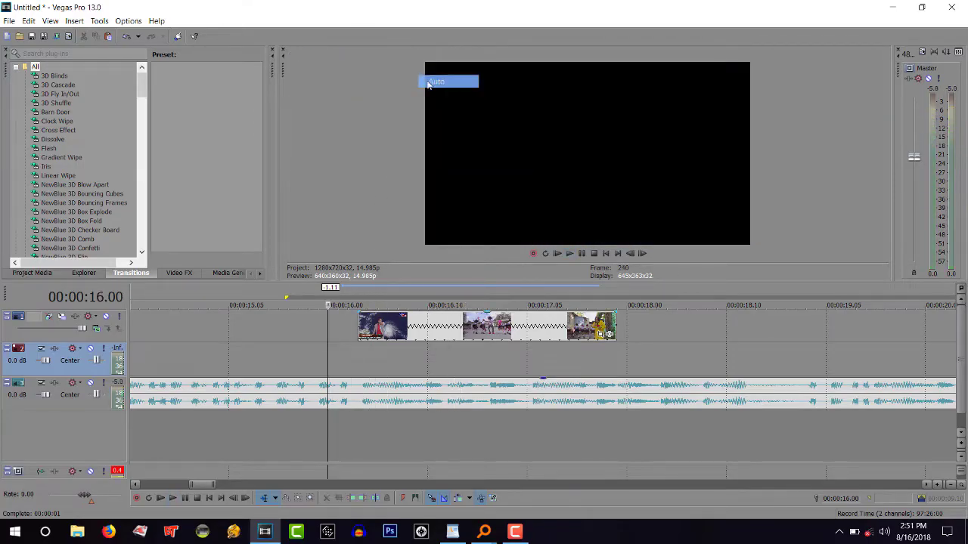
{"action": "left_click", "coordinate": [344, 328]}
{"action": "key", "text": "space"}
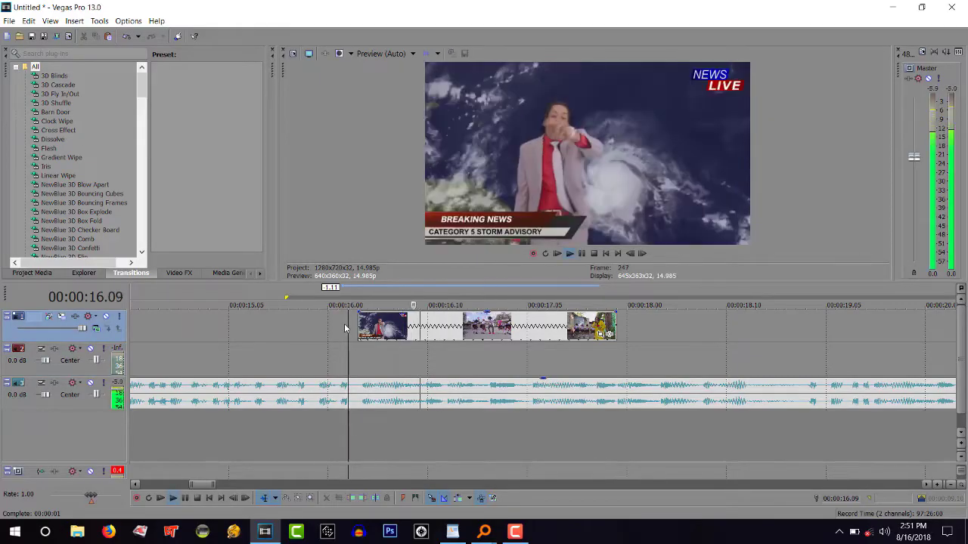
{"action": "key", "text": "space"}
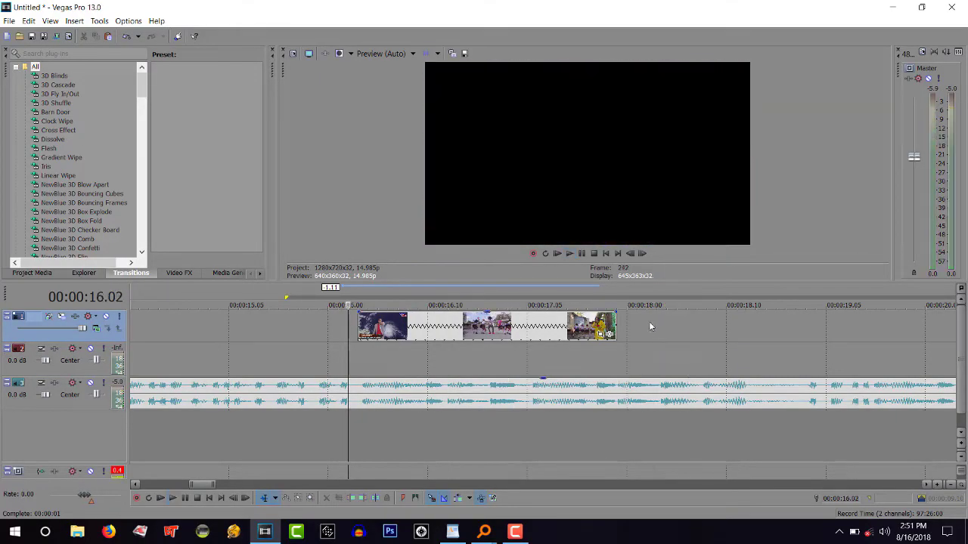
Step: Extend the video clip's end to 00:00:18.12 and play it against the third-track audio
{"action": "left_click_drag", "start_coordinate": [617, 327], "coordinate": [746, 327]}
{"action": "key", "text": "space"}
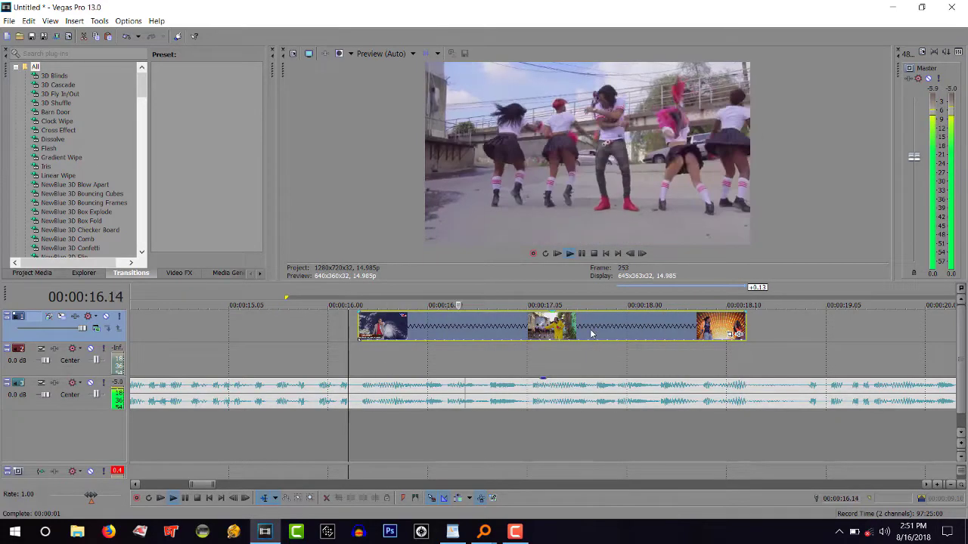
{"action": "key", "text": "space"}
Step: Play the third-track audio from its beginning and from 00:00:14.01 to hear the section before the video clip
{"action": "left_click", "coordinate": [360, 321]}
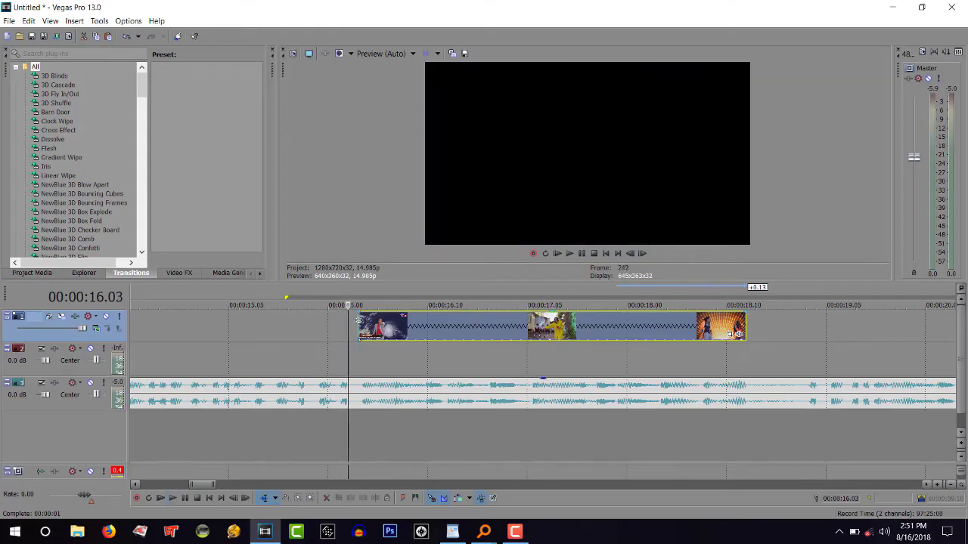
{"action": "scroll", "coordinate": [387, 321], "scroll_direction": "down", "scroll_amount": 1}
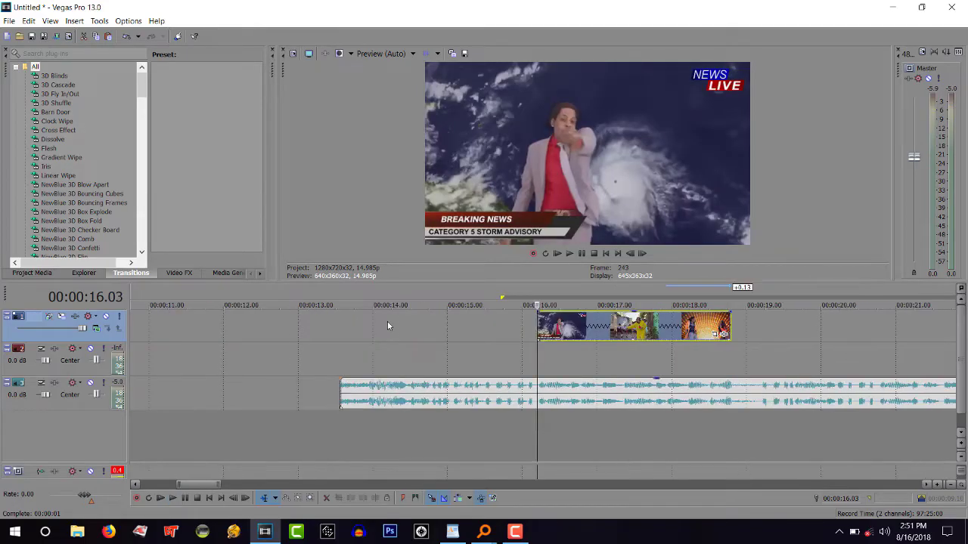
{"action": "left_click", "coordinate": [345, 348]}
{"action": "key", "text": "space"}
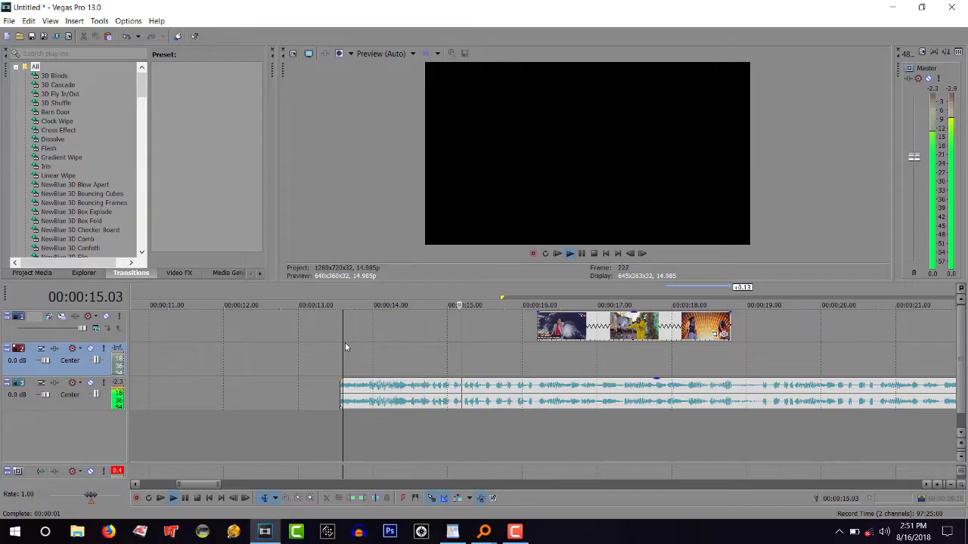
{"action": "key", "text": "space"}
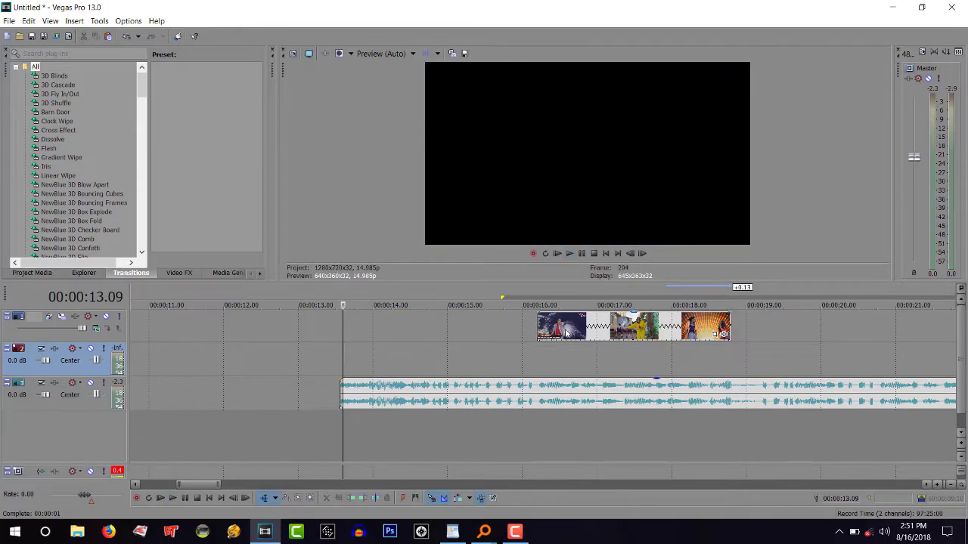
{"action": "left_click", "coordinate": [378, 356]}
{"action": "key", "text": "space"}
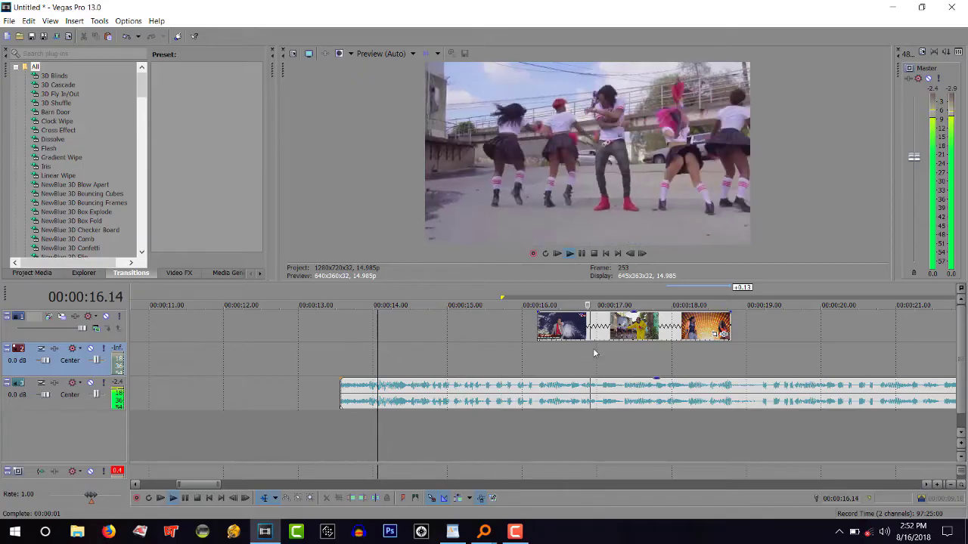
{"action": "key", "text": "space"}
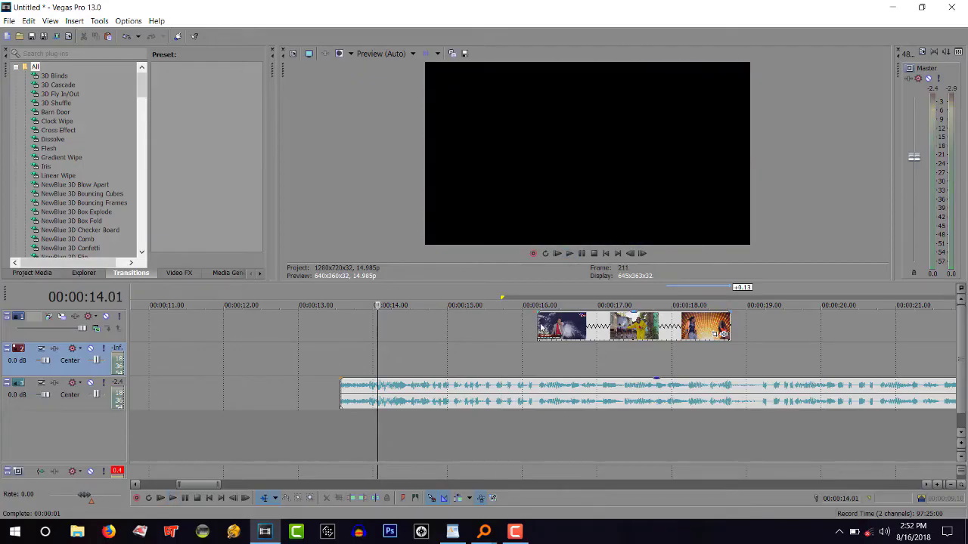
Step: Split the video clip at 00:00:16.05 and copy the two-frame piece before the cut
{"action": "left_click", "coordinate": [542, 326]}
{"action": "scroll", "coordinate": [541, 327], "scroll_direction": "up", "scroll_amount": 5}
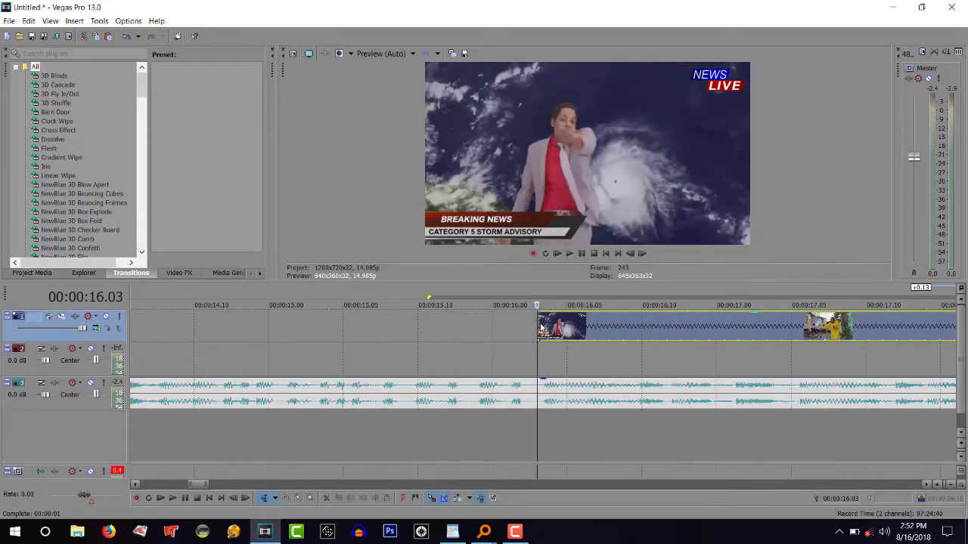
{"action": "key", "text": "Right"}
{"action": "key", "text": "Right"}
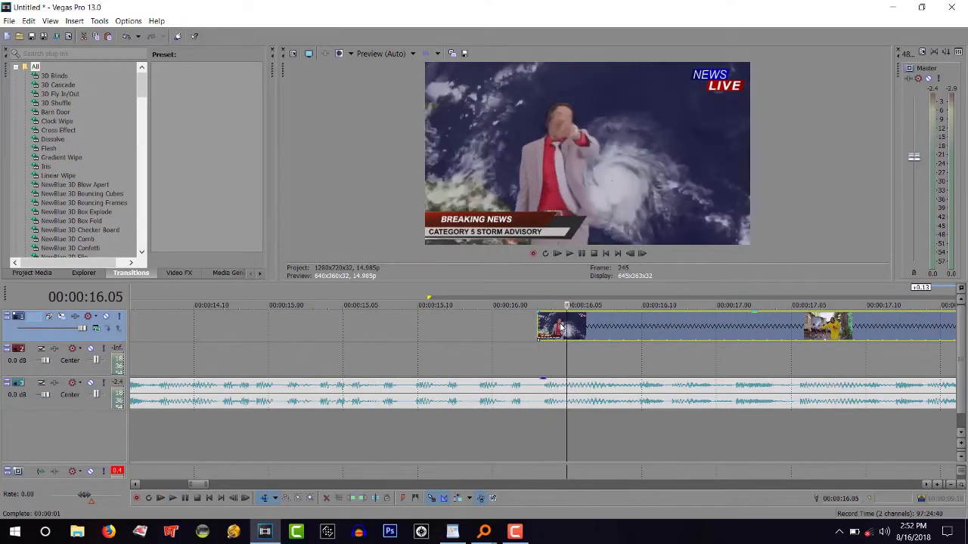
{"action": "key", "text": "s"}
{"action": "left_click", "coordinate": [552, 319]}
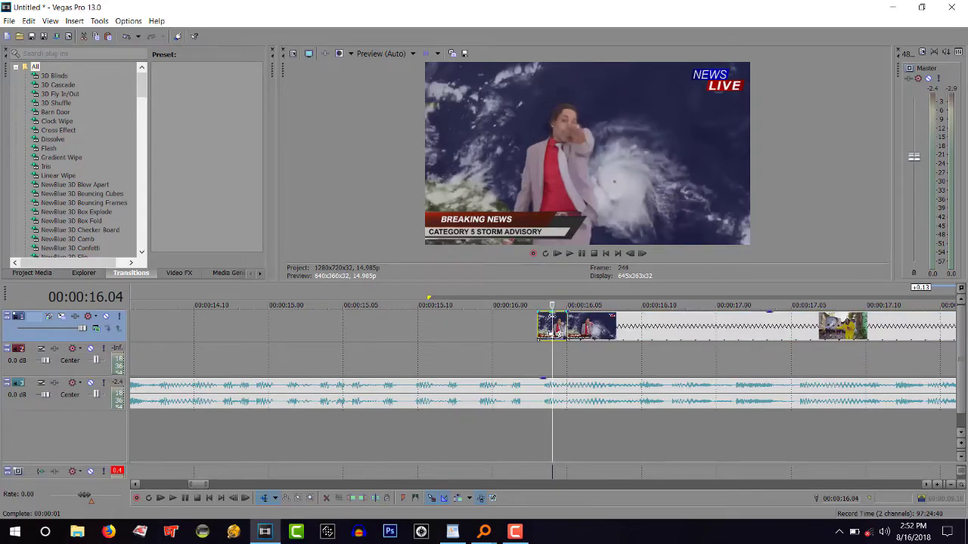
Step: Play the third-track audio repeatedly from about 00:00:14.02 to find where the beat starts
{"action": "scroll", "coordinate": [552, 319], "scroll_direction": "down", "scroll_amount": 5}
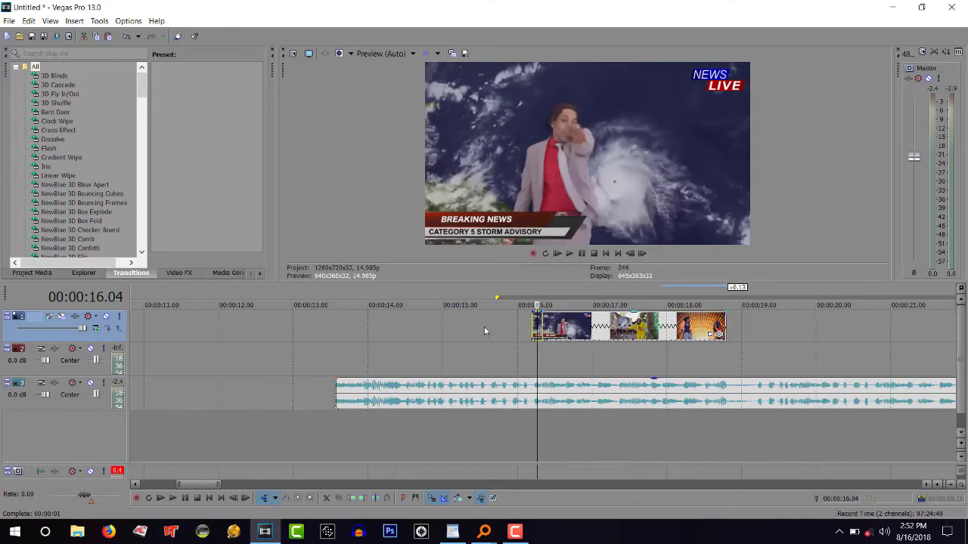
{"action": "left_click", "coordinate": [404, 324]}
{"action": "scroll", "coordinate": [403, 323], "scroll_direction": "up", "scroll_amount": 3}
{"action": "left_click", "coordinate": [436, 326]}
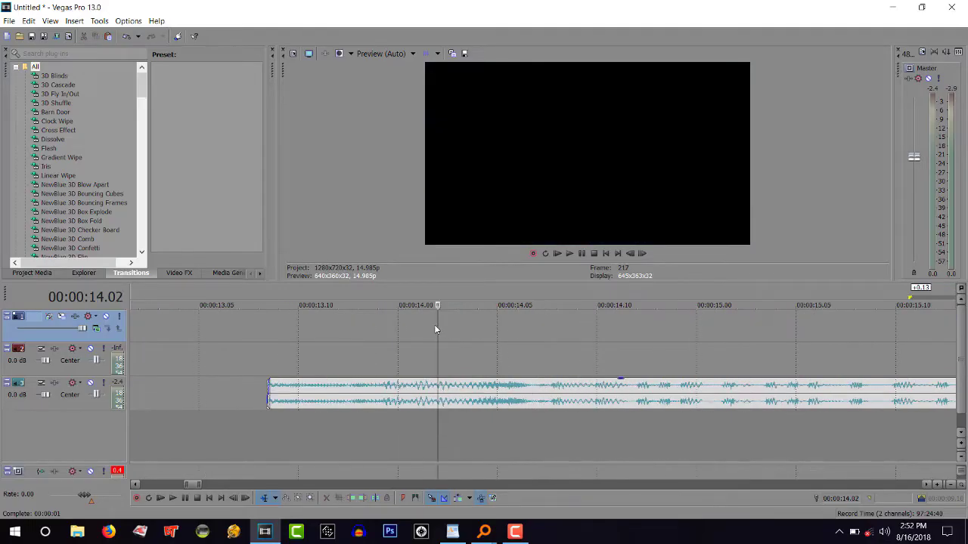
{"action": "key", "text": "space"}
{"action": "key", "text": "space"}
{"action": "key", "text": "space"}
{"action": "key", "text": "space"}
{"action": "key", "text": "space"}
{"action": "key", "text": "space"}
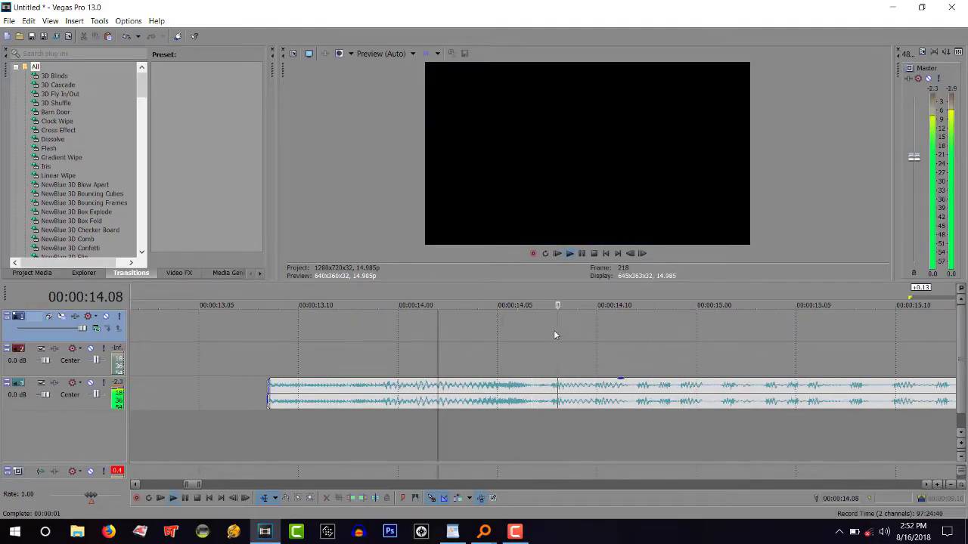
Step: Paste three copies of the two-frame piece end to end on the video track from 00:00:14.06, checking them against the audio
{"action": "left_click", "coordinate": [507, 319]}
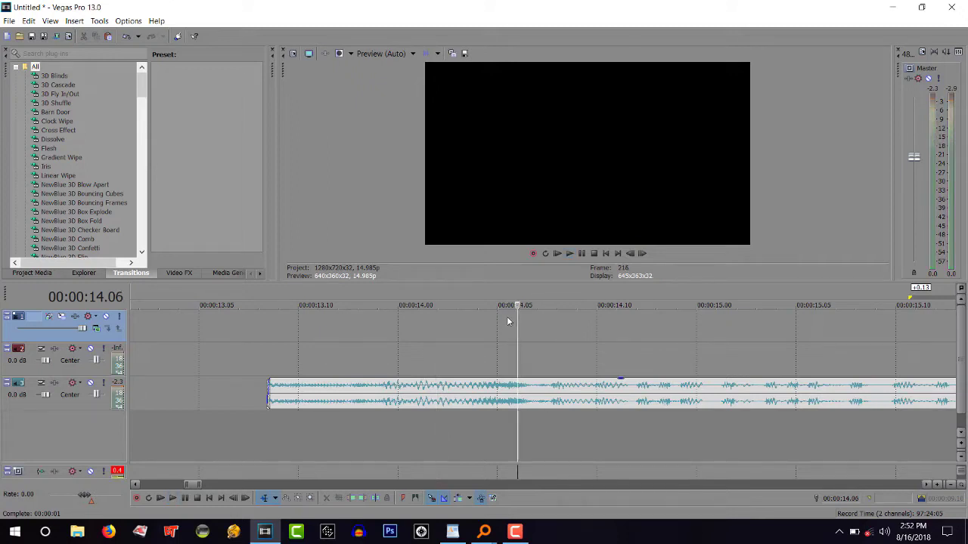
{"action": "key", "text": "ctrl+v"}
{"action": "key", "text": "ctrl+v"}
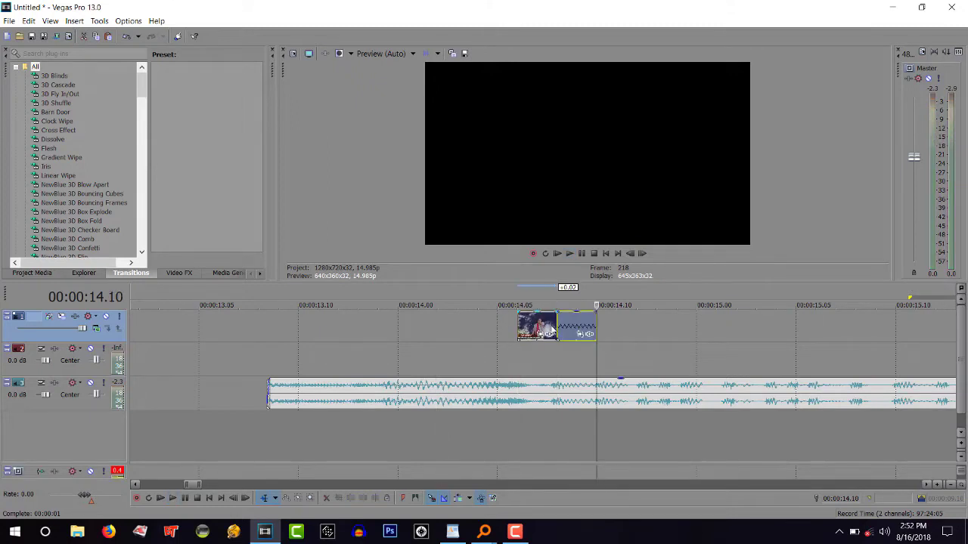
{"action": "left_click", "coordinate": [555, 367]}
{"action": "key", "text": "space"}
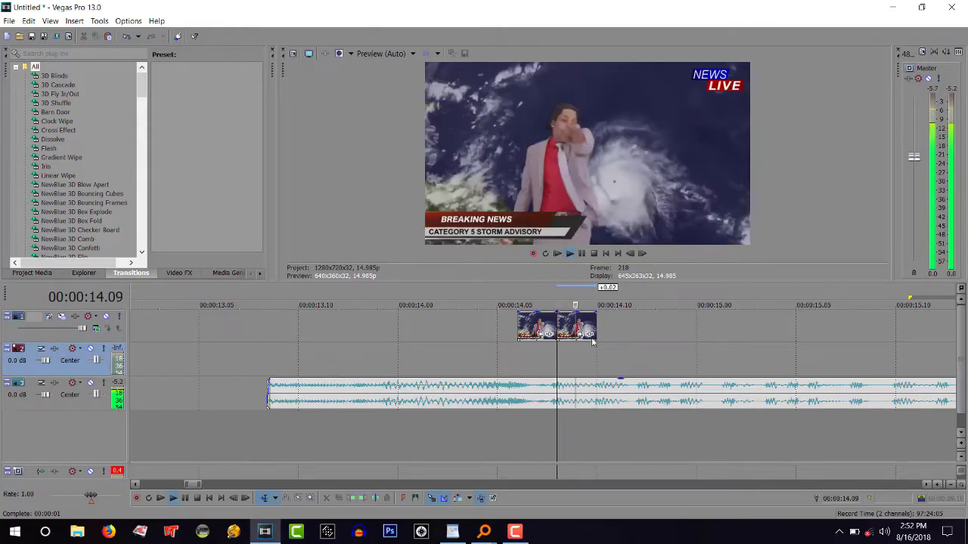
{"action": "key", "text": "space"}
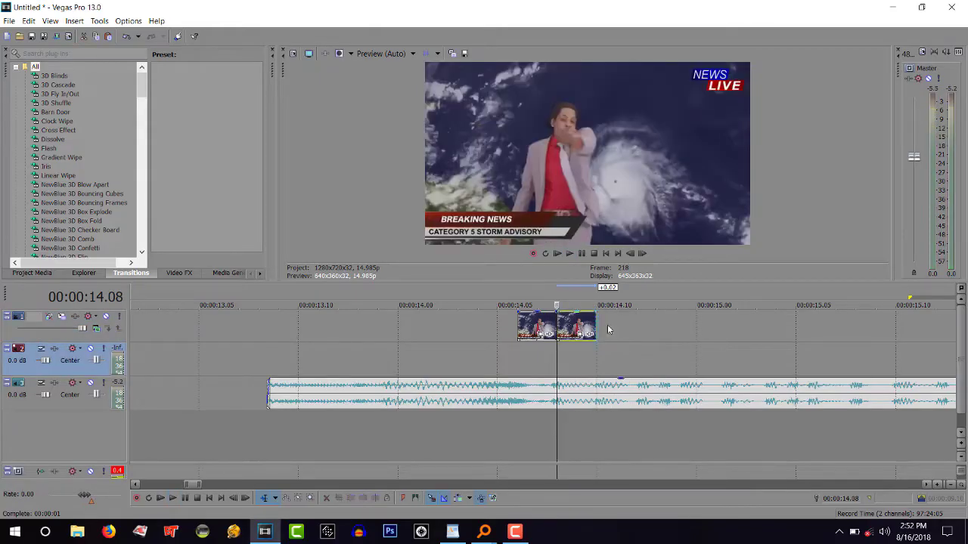
{"action": "key", "text": "ctrl+v"}
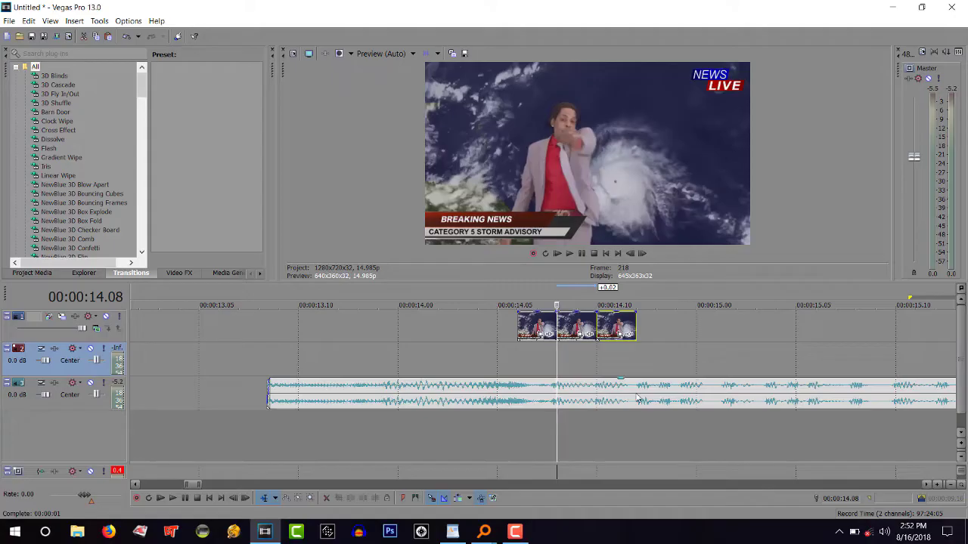
Step: Continue the run with one-frame copies at 00:00:14.12 and 00:00:14.13, and two-frame copies at 00:00:14.14 and 00:00:15.01, following the audio beats
{"action": "left_click_drag", "start_coordinate": [636, 326], "coordinate": [658, 324]}
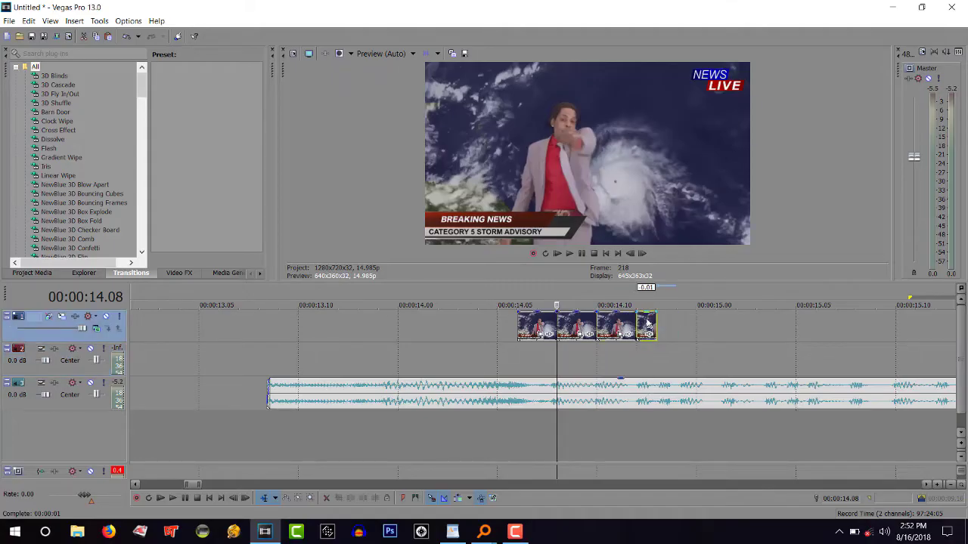
{"action": "left_click_drag", "start_coordinate": [668, 320], "coordinate": [673, 326]}
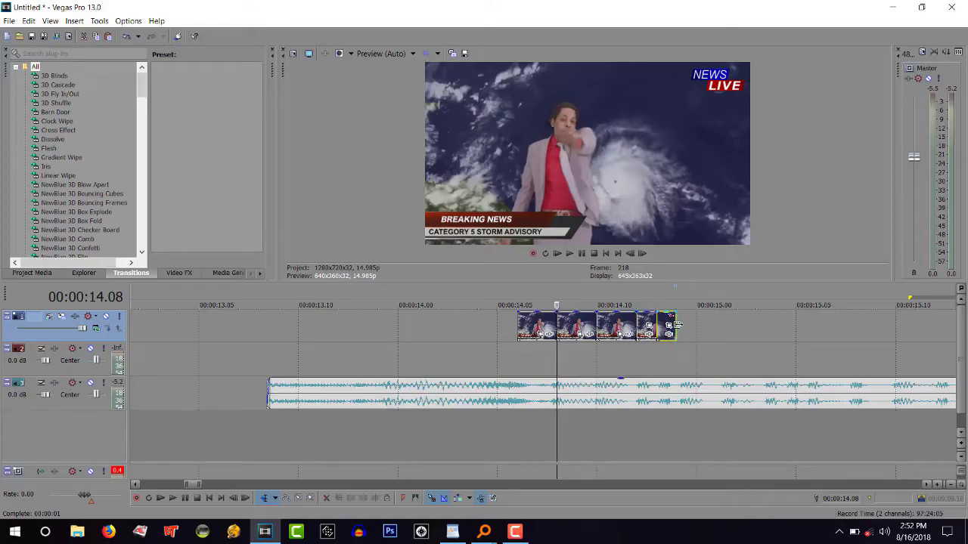
{"action": "left_click", "coordinate": [656, 399]}
{"action": "scroll", "coordinate": [643, 391], "scroll_direction": "up", "scroll_amount": 2}
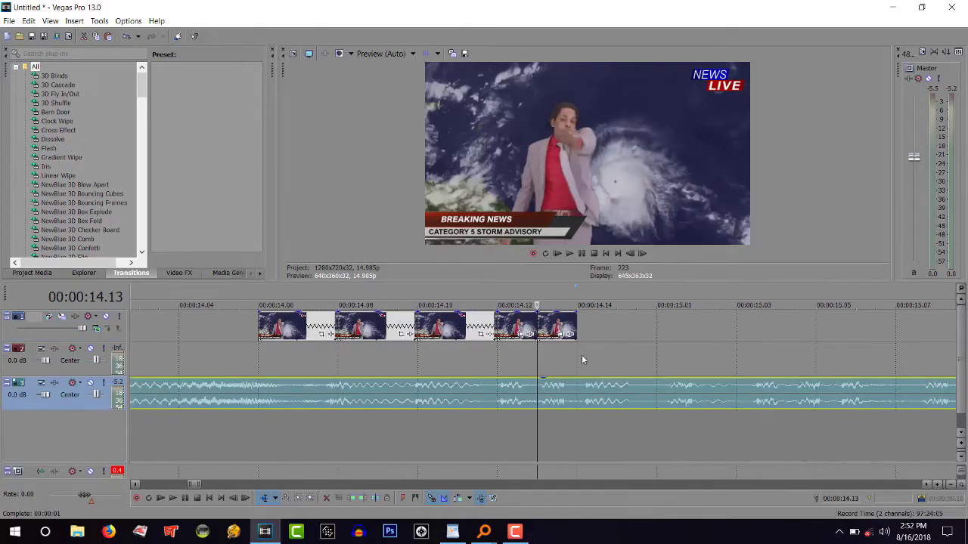
{"action": "left_click", "coordinate": [571, 327]}
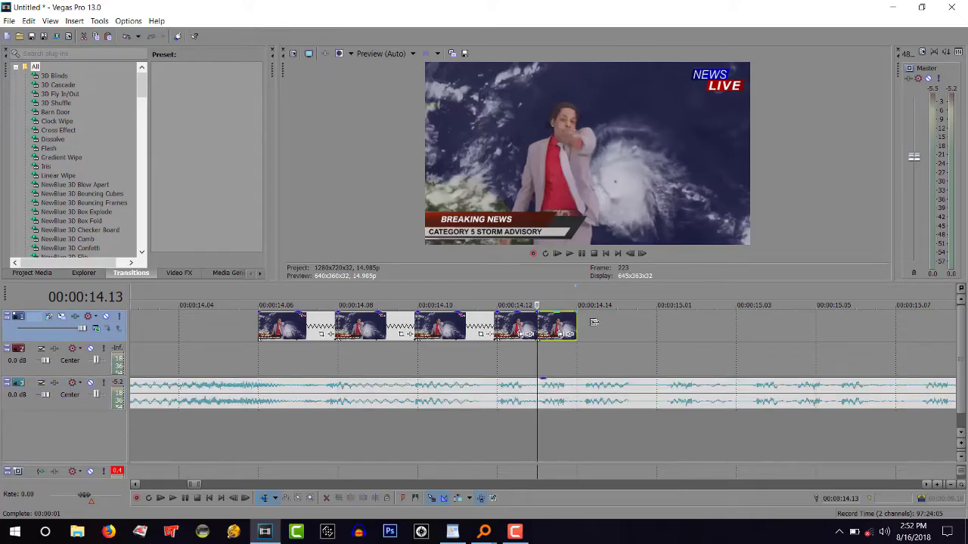
{"action": "left_click_drag", "start_coordinate": [558, 333], "coordinate": [669, 323]}
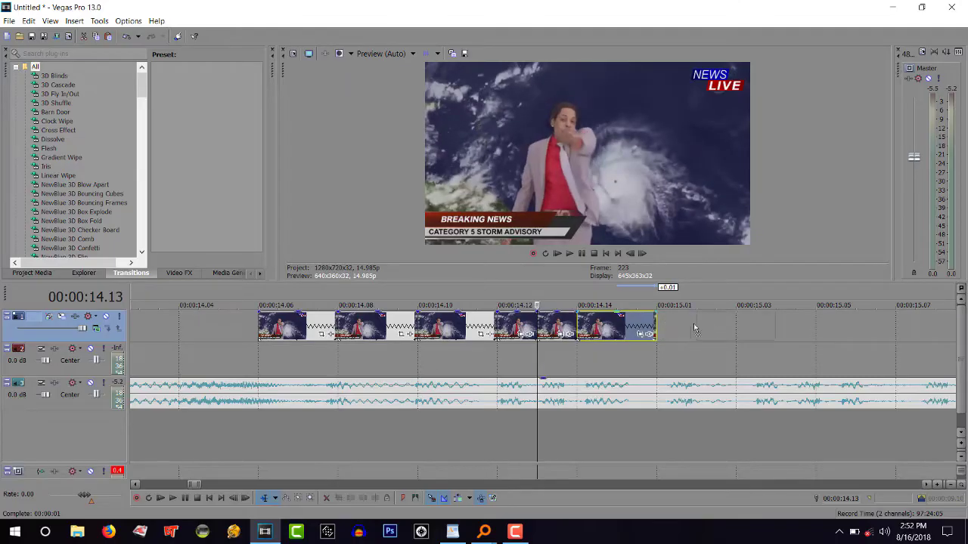
{"action": "left_click_drag", "start_coordinate": [605, 328], "coordinate": [683, 328]}
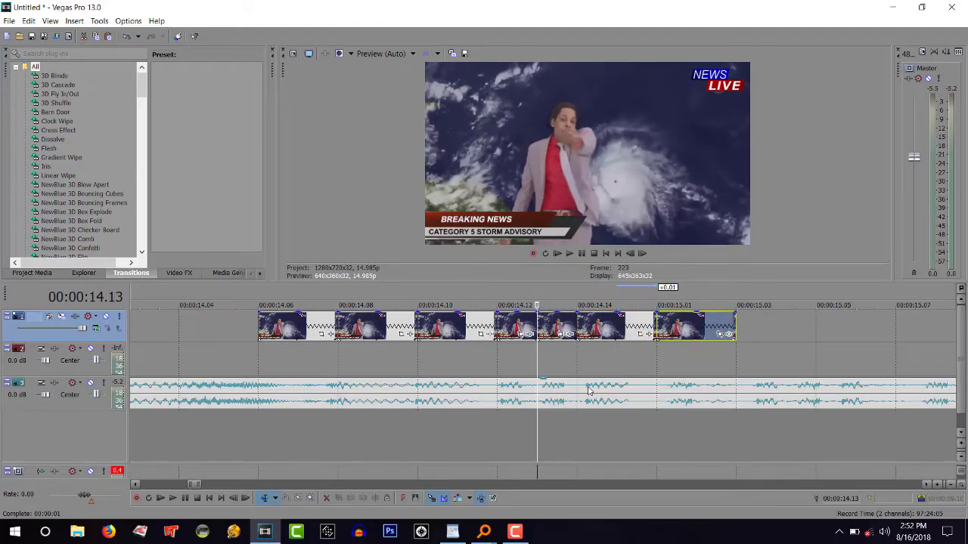
Step: Add two one-frame copies of the piece to the run, at 00:00:15.03 and 00:00:15.04
{"action": "left_click", "coordinate": [713, 402]}
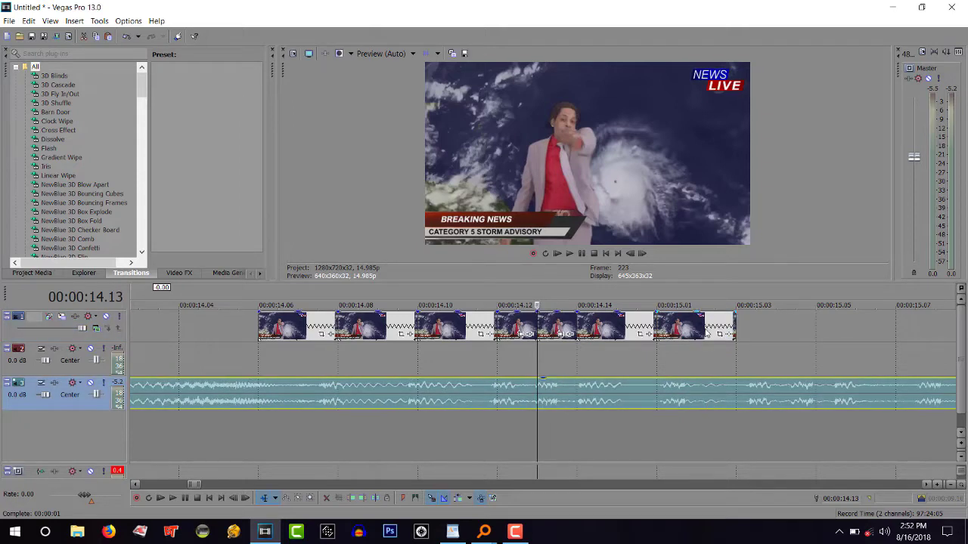
{"action": "left_click_drag", "start_coordinate": [707, 334], "coordinate": [750, 325]}
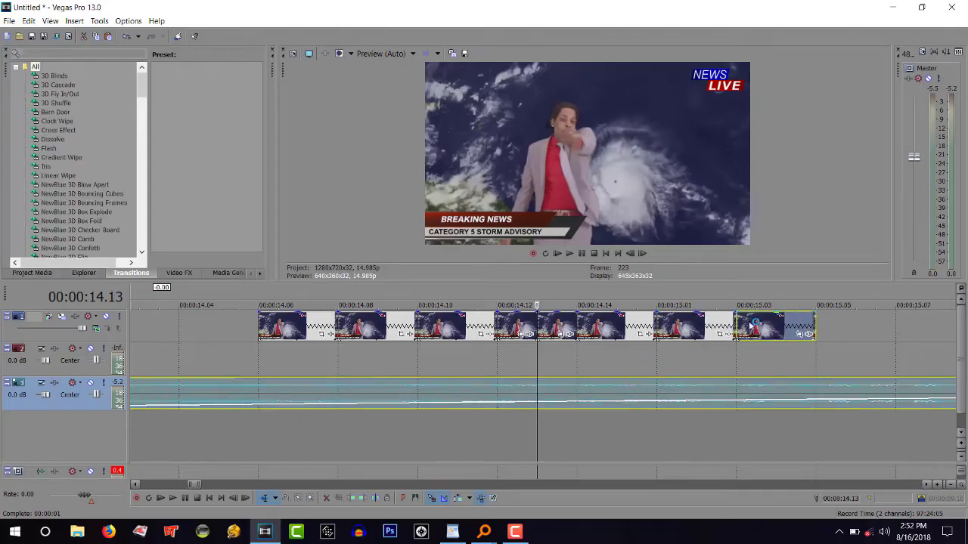
{"action": "key", "text": "ctrl+z"}
{"action": "left_click", "coordinate": [696, 330]}
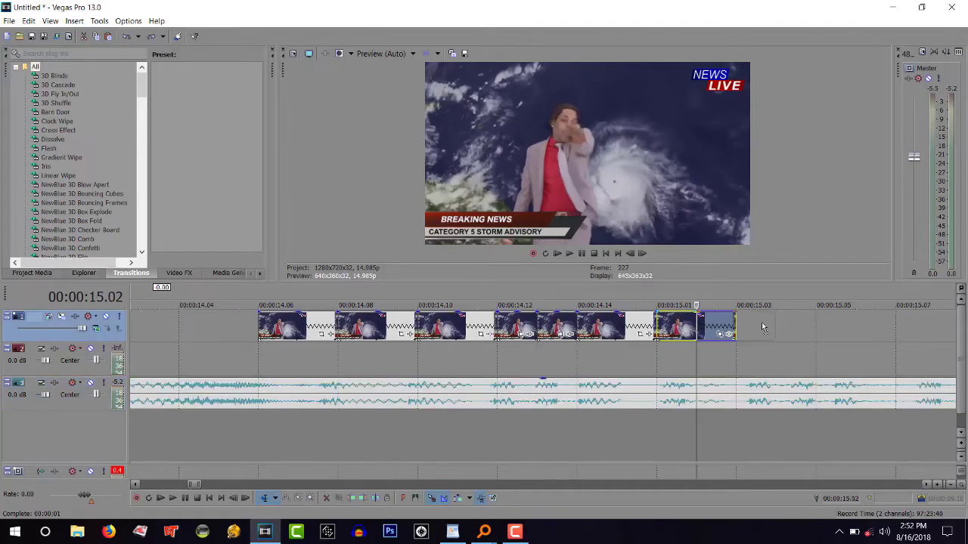
{"action": "key", "text": "ctrl+shift+z"}
{"action": "mouse_move", "coordinate": [814, 327]}
{"action": "left_mouse_down"}
{"action": "mouse_move", "coordinate": [776, 325]}
{"action": "mouse_move", "coordinate": [855, 327]}
{"action": "mouse_move", "coordinate": [811, 324]}
{"action": "left_mouse_up"}
{"action": "key", "text": "ctrl+v"}
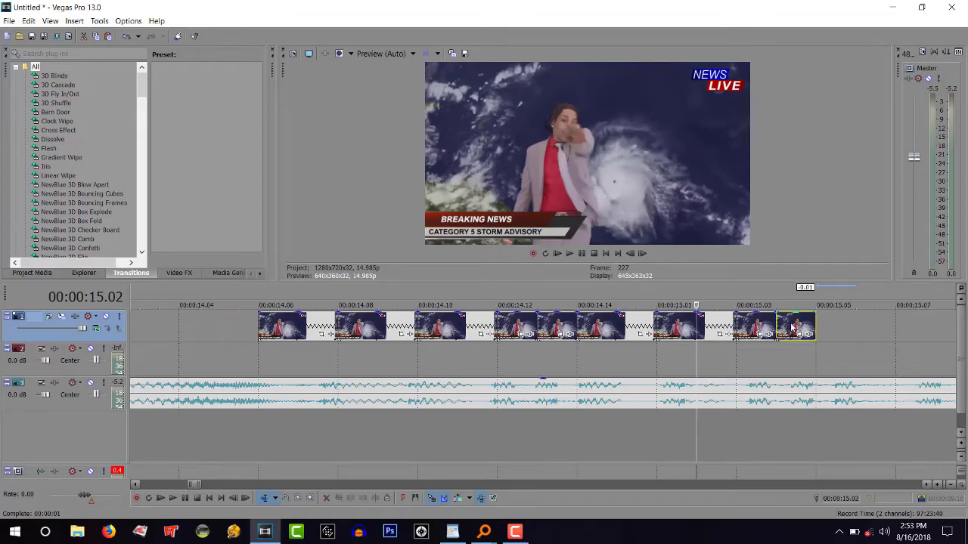
Step: Add a three-frame copy at 00:00:15.05 and fill from 00:00:15.08 to the original clip at 00:00:16.03 with two-frame copies
{"action": "left_click_drag", "start_coordinate": [816, 325], "coordinate": [933, 326]}
{"action": "scroll", "coordinate": [921, 327], "scroll_direction": "down", "scroll_amount": 2}
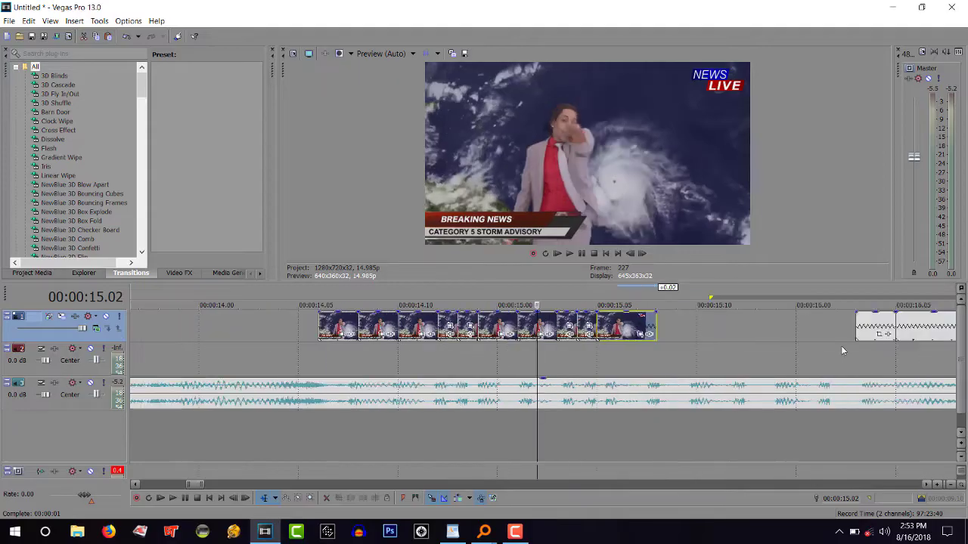
{"action": "left_click_drag", "start_coordinate": [655, 327], "coordinate": [856, 326]}
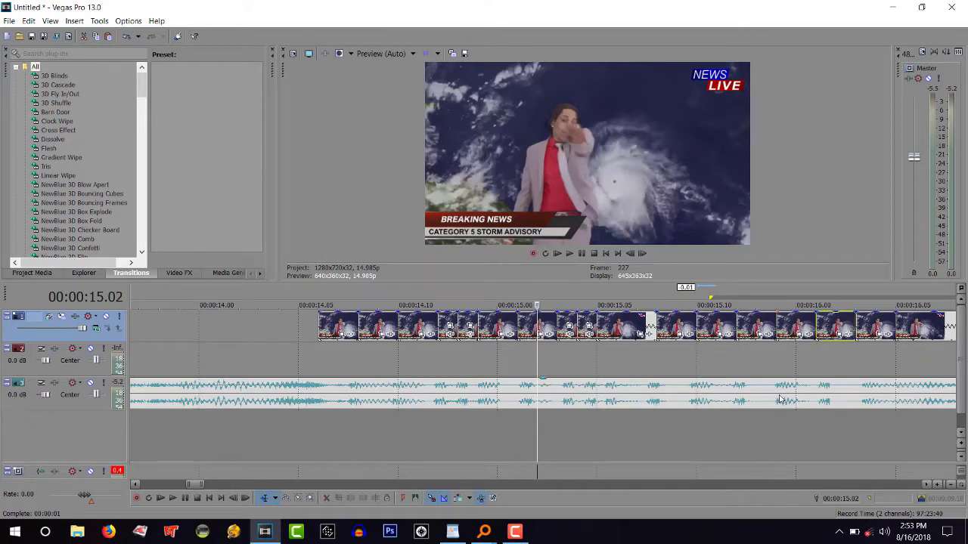
Step: Play back the stutter run from 00:00:14.06 several times to check its sync with the audio beats
{"action": "left_click", "coordinate": [317, 353]}
{"action": "key", "text": "space"}
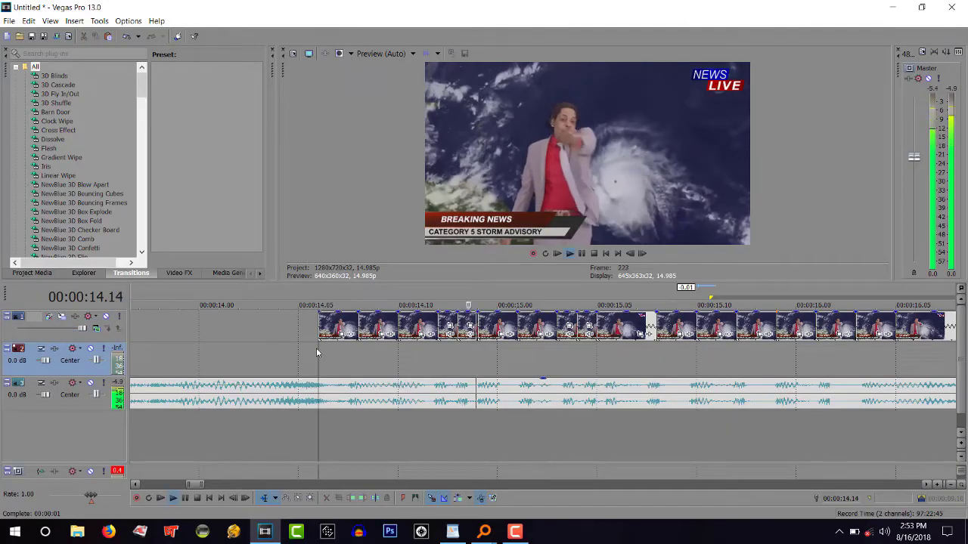
{"action": "key", "text": "space"}
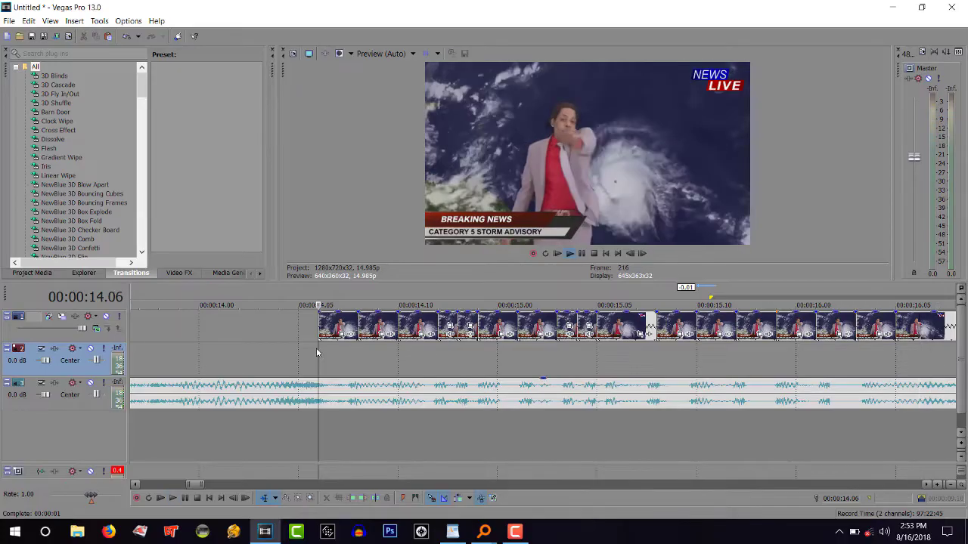
{"action": "key", "text": "space"}
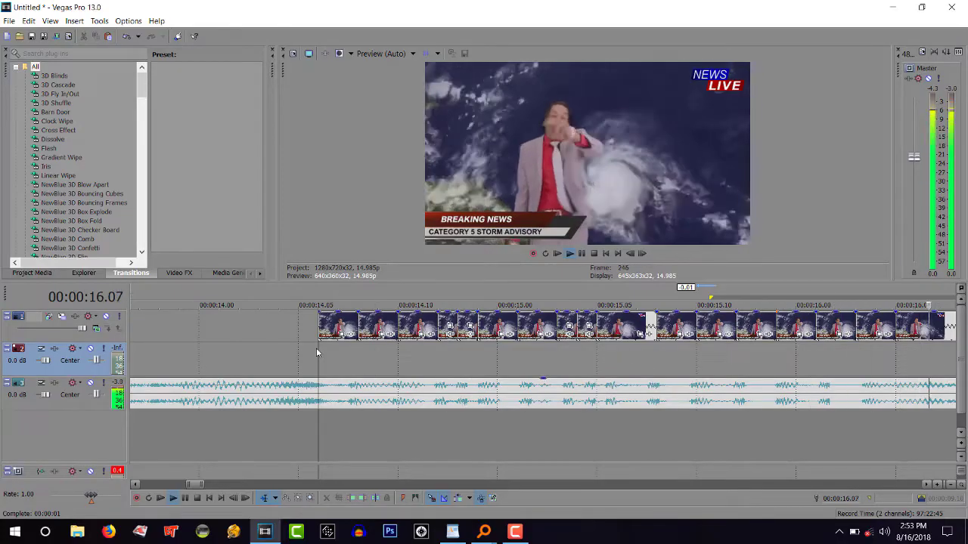
{"action": "left_click", "coordinate": [317, 352]}
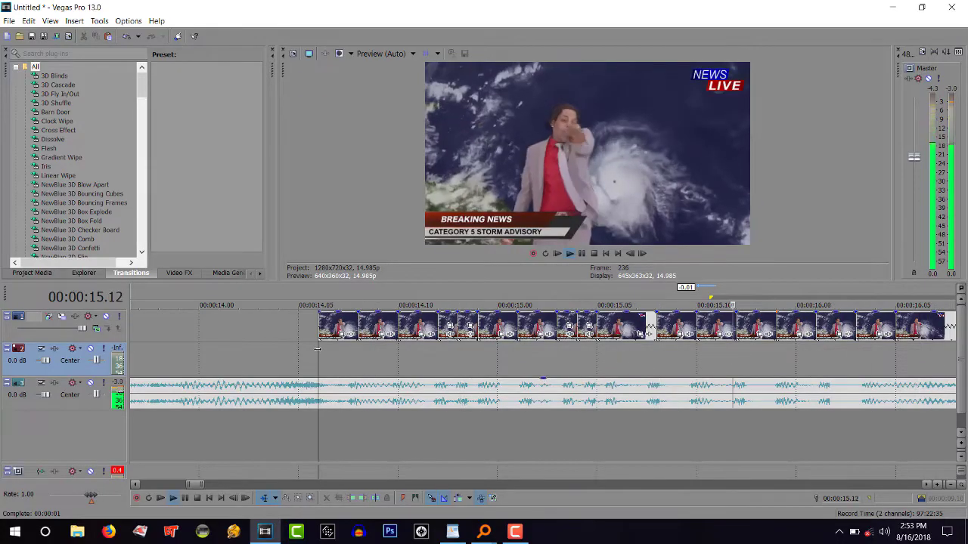
{"action": "key", "text": "space"}
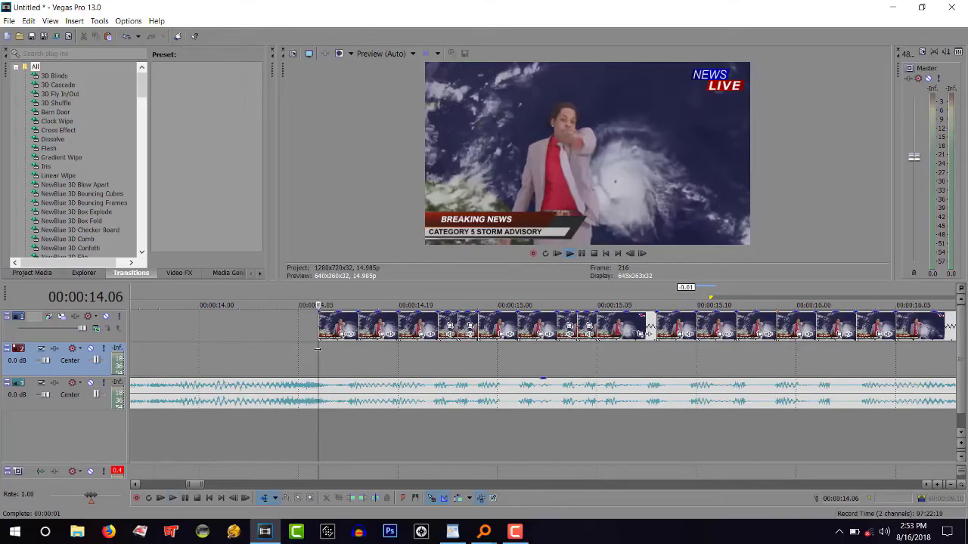
{"action": "key", "text": "space"}
{"action": "key", "text": "space"}
{"action": "key", "text": "space"}
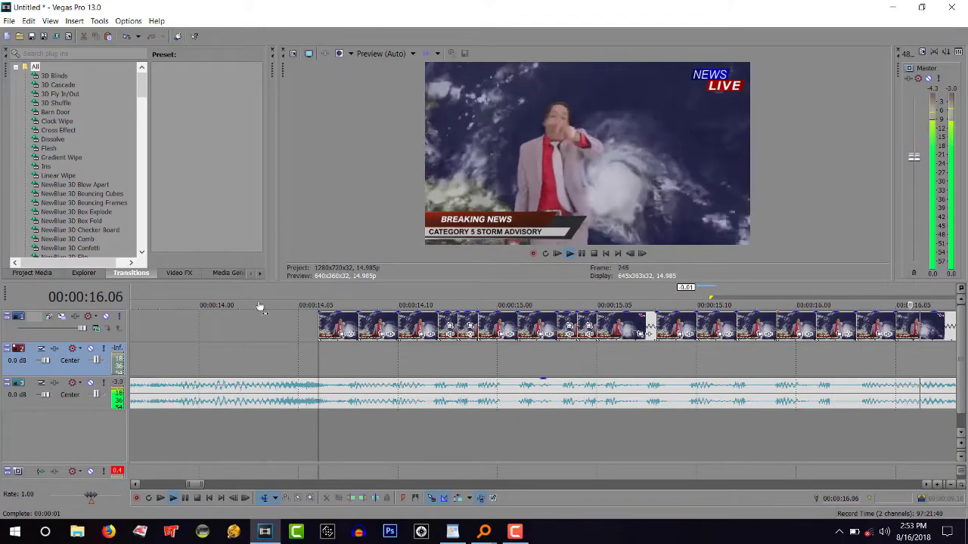
{"action": "key", "text": "space"}
Step: Extend the start of the run's first piece back to 00:00:13.08, where the audio begins, and play it back
{"action": "scroll", "coordinate": [310, 379], "scroll_direction": "down", "scroll_amount": 3}
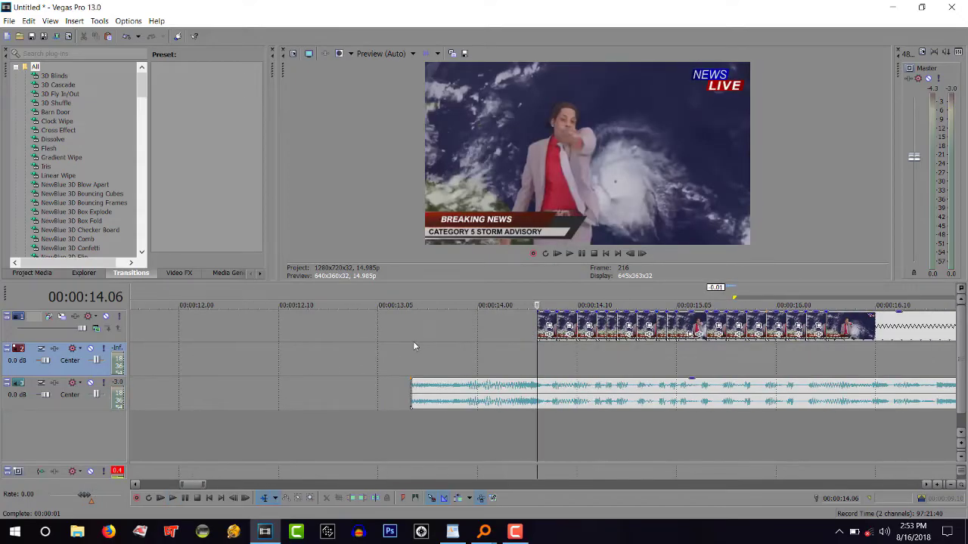
{"action": "left_click", "coordinate": [413, 341]}
{"action": "key", "text": "space"}
{"action": "key", "text": "space"}
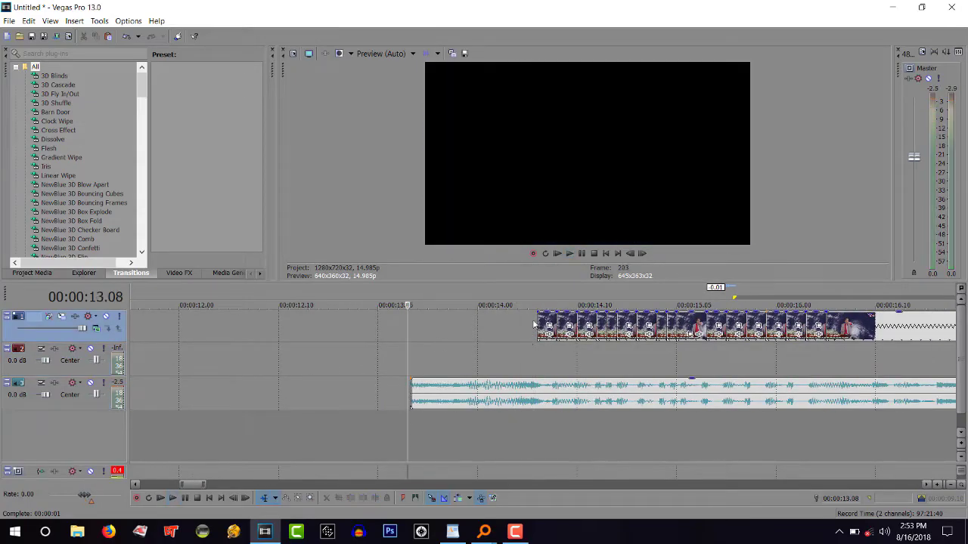
{"action": "left_click_drag", "start_coordinate": [521, 319], "coordinate": [410, 328]}
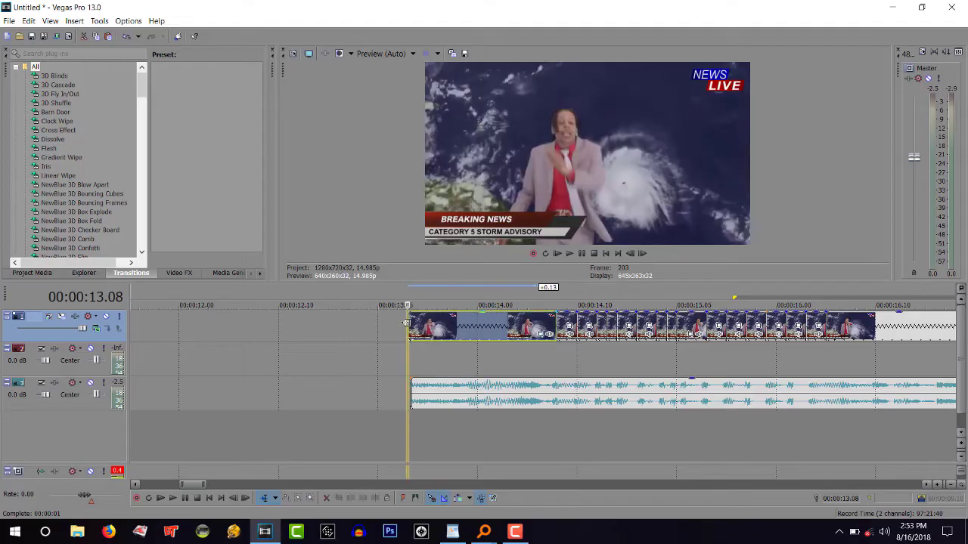
{"action": "key", "text": "space"}
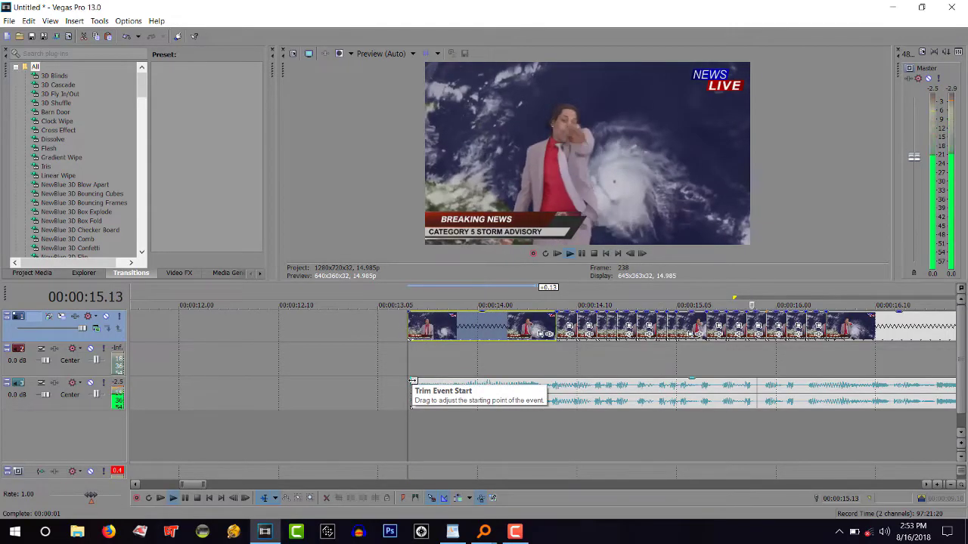
{"action": "key", "text": "space"}
{"action": "key", "text": "space"}
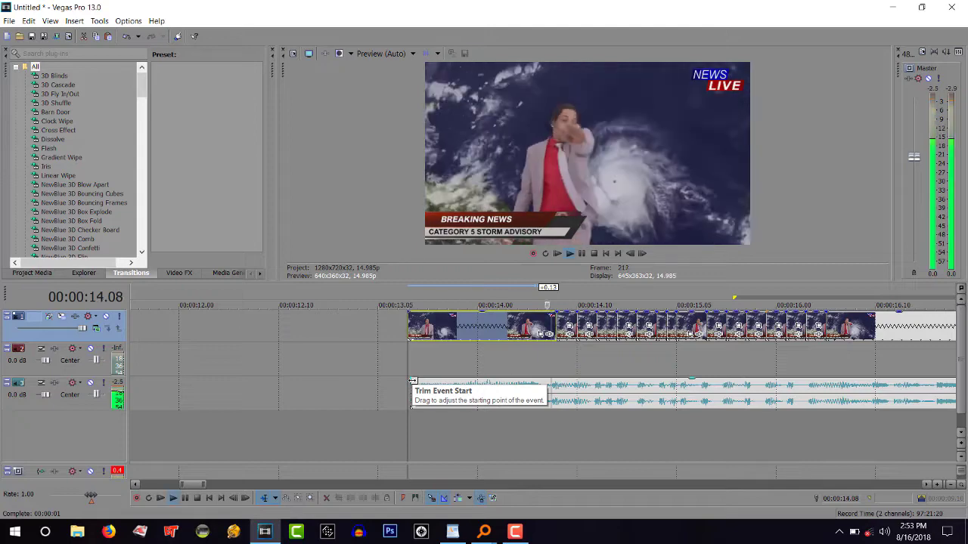
Step: Reverse every other piece of the stutter run, starting with the two-frame piece at 00:00:14.10
{"action": "left_click", "coordinate": [621, 360]}
{"action": "scroll", "coordinate": [606, 367], "scroll_direction": "down", "scroll_amount": 2}
{"action": "scroll", "coordinate": [606, 367], "scroll_direction": "down", "scroll_amount": 1}
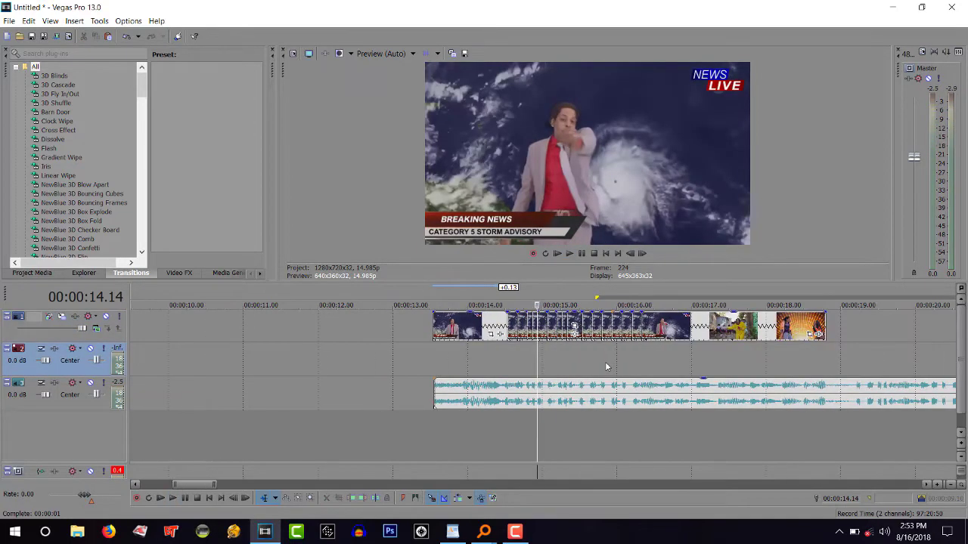
{"action": "scroll", "coordinate": [606, 367], "scroll_direction": "up", "scroll_amount": 2}
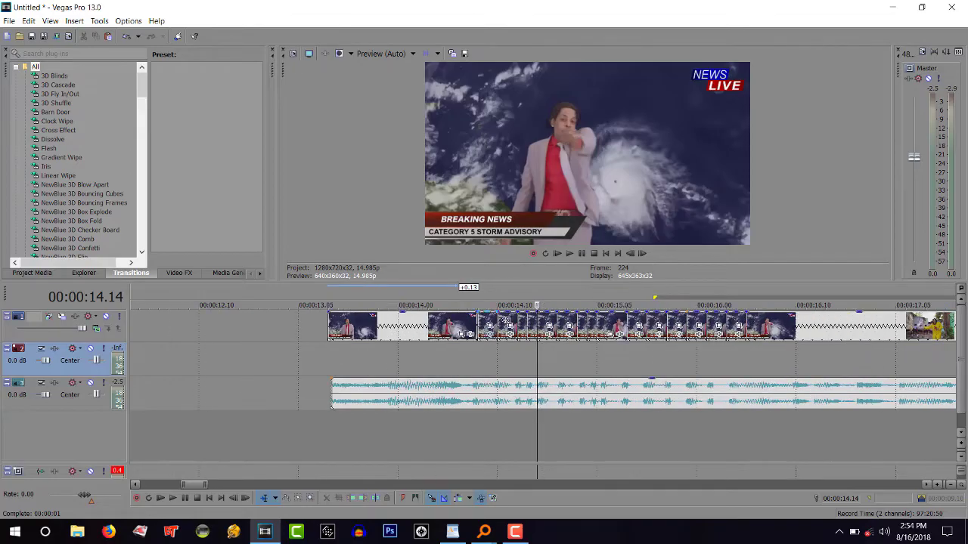
{"action": "left_click", "coordinate": [518, 367]}
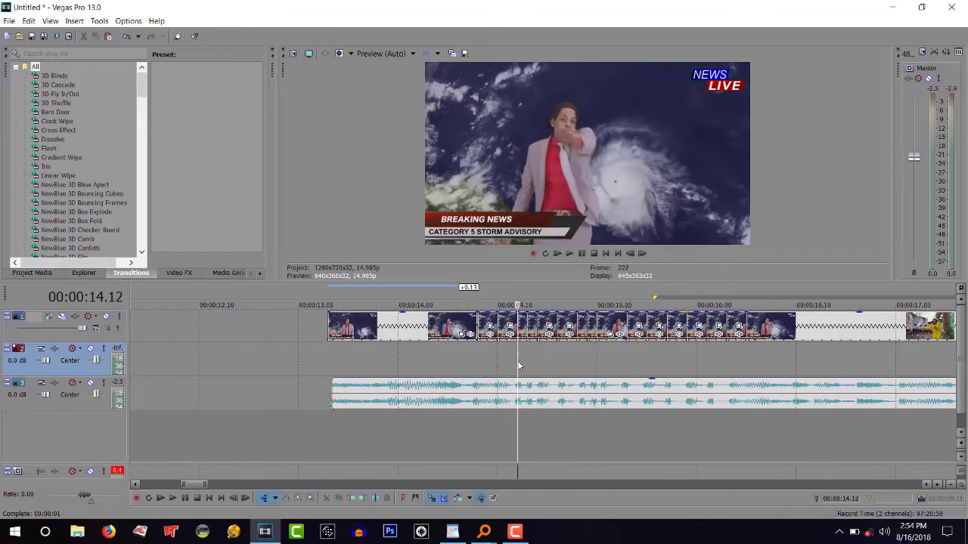
{"action": "scroll", "coordinate": [518, 365], "scroll_direction": "up", "scroll_amount": 1}
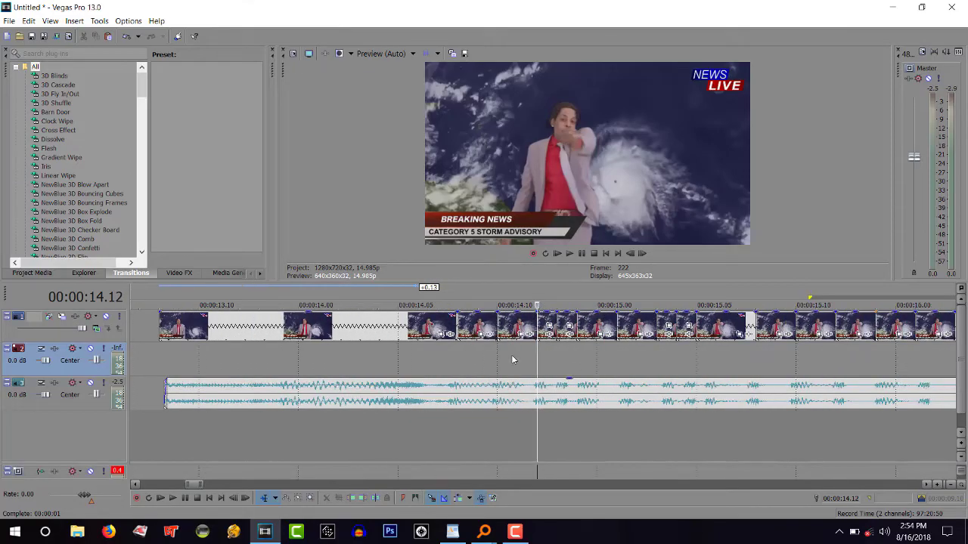
{"action": "left_click", "coordinate": [478, 323]}
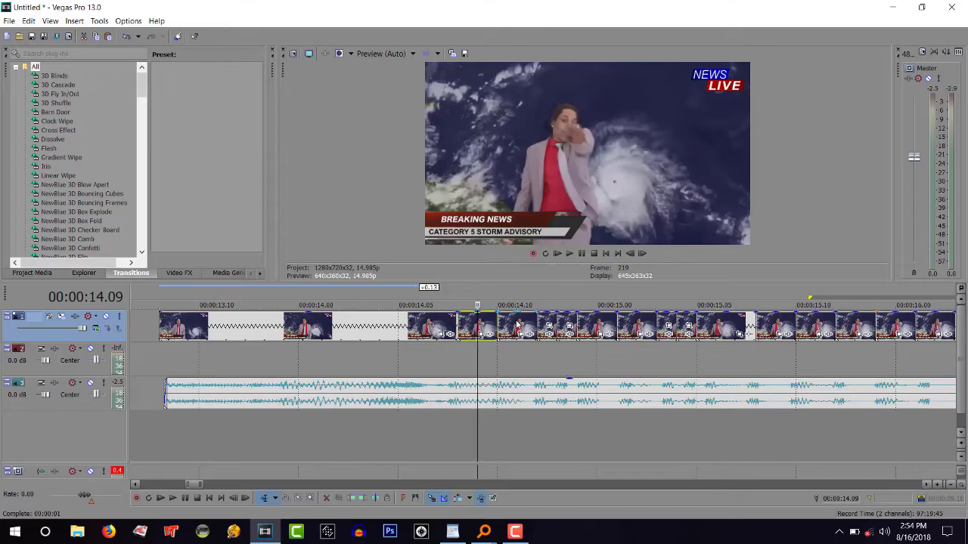
{"action": "left_click", "coordinate": [517, 324]}
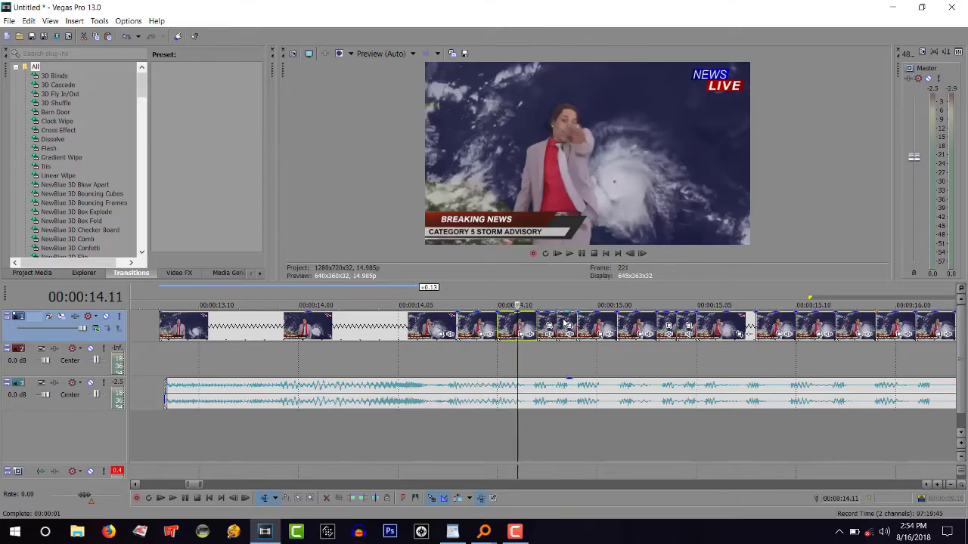
{"action": "left_click", "coordinate": [634, 321], "text": "ctrl"}
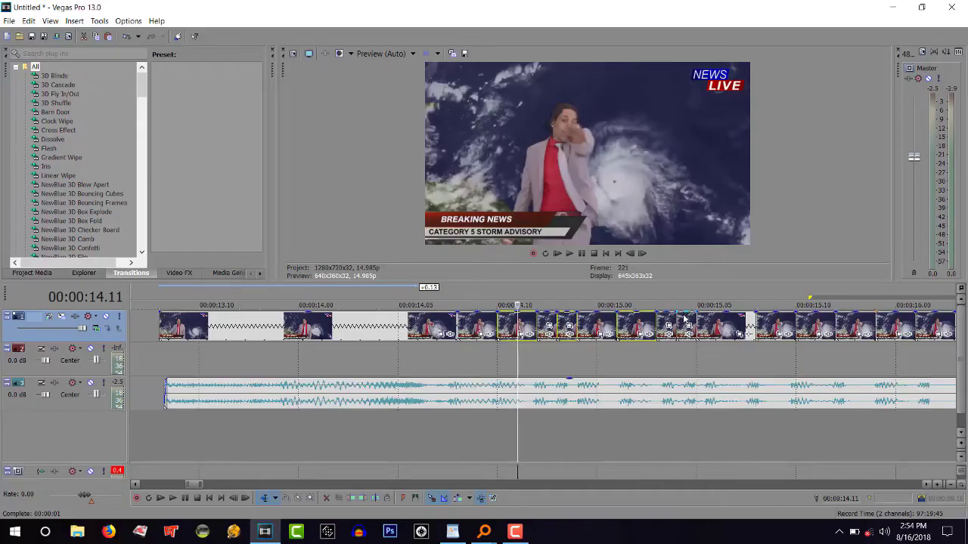
{"action": "left_click", "coordinate": [685, 320], "text": "ctrl"}
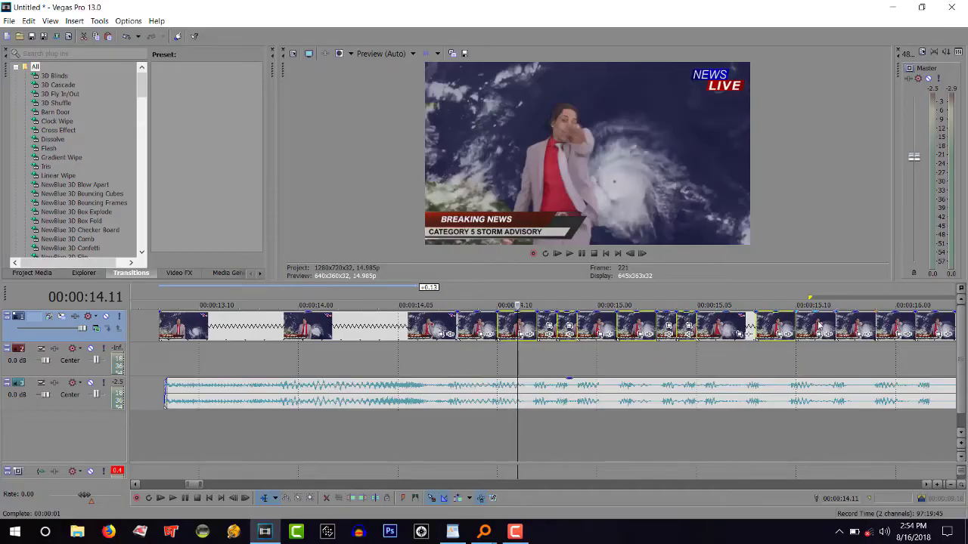
{"action": "scroll", "coordinate": [706, 350], "scroll_direction": "down", "scroll_amount": 2}
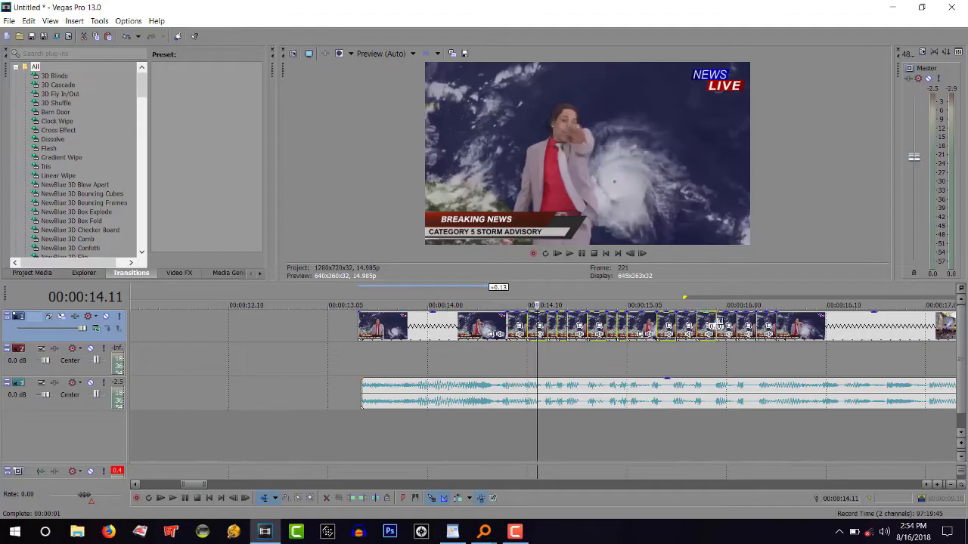
{"action": "left_click", "coordinate": [747, 320], "text": "ctrl"}
{"action": "right_click", "coordinate": [746, 320]}
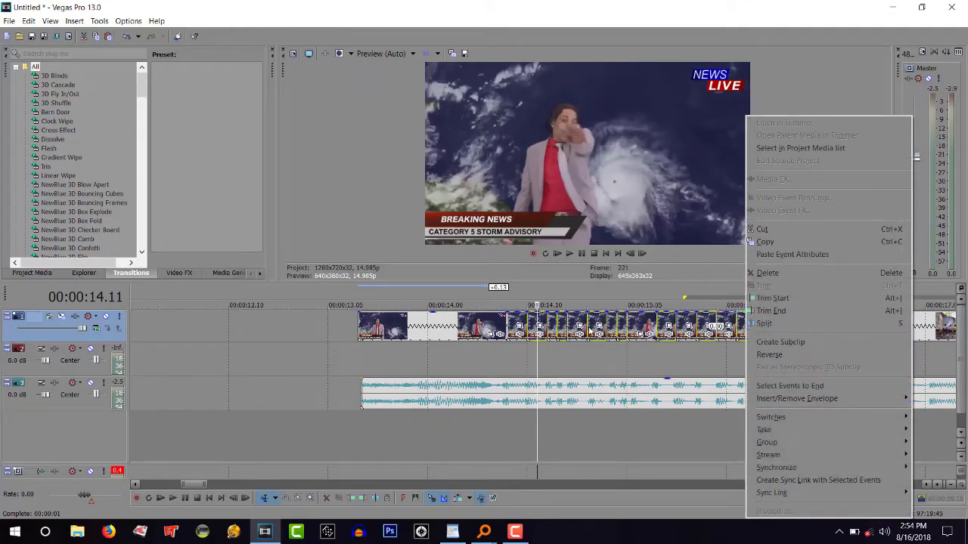
{"action": "left_click", "coordinate": [773, 355]}
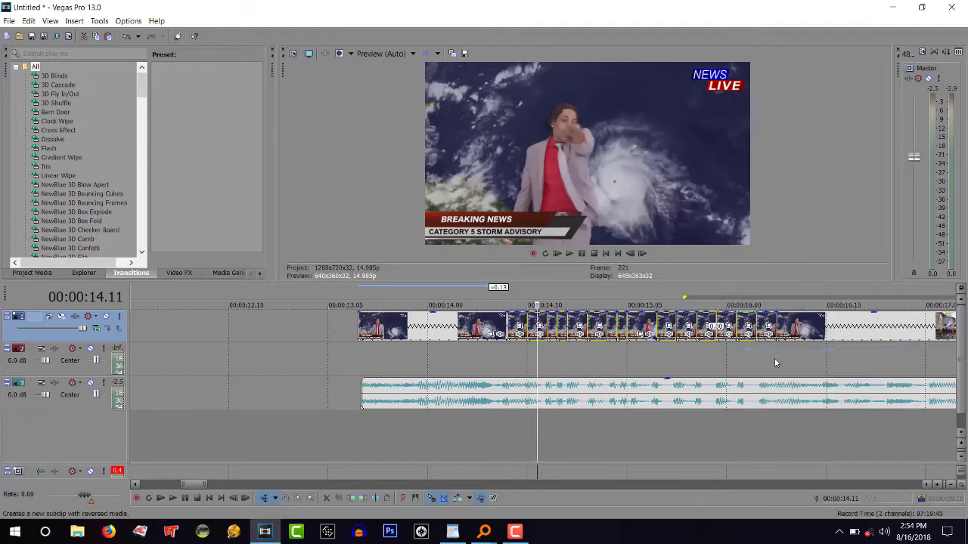
Step: Play back the run with its reversed pieces from 00:00:14.04 and from the start of the audio at 00:00:13.08
{"action": "left_click", "coordinate": [501, 357]}
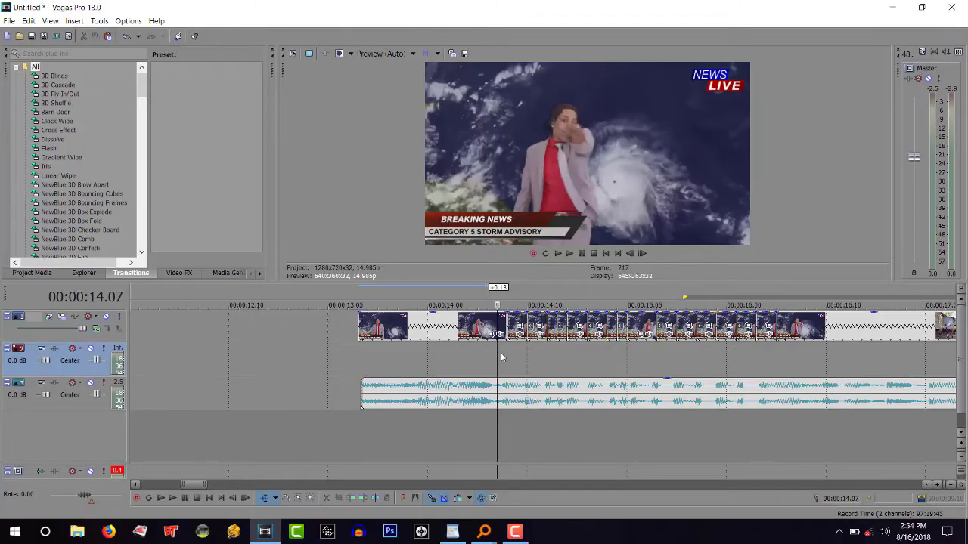
{"action": "left_click", "coordinate": [473, 357]}
{"action": "key", "text": "space"}
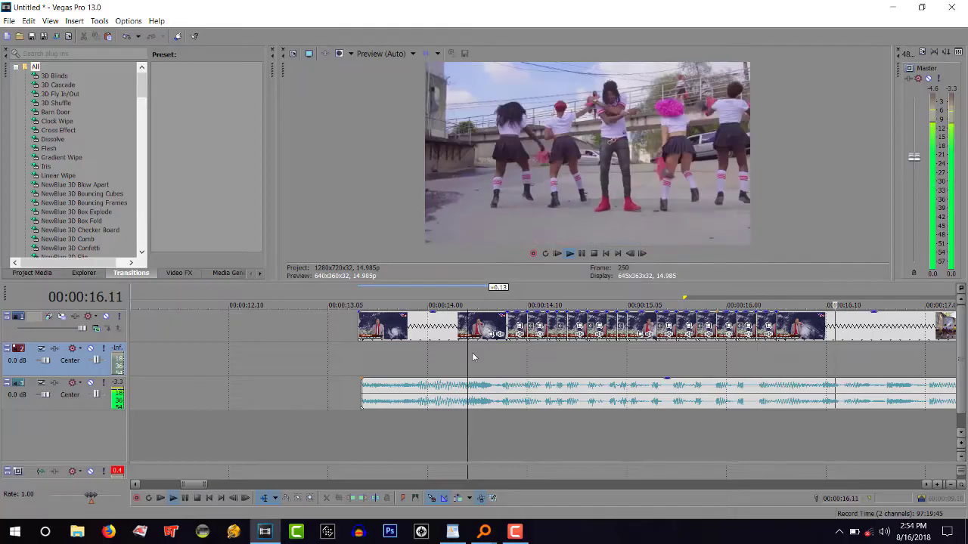
{"action": "key", "text": "space"}
{"action": "key", "text": "space"}
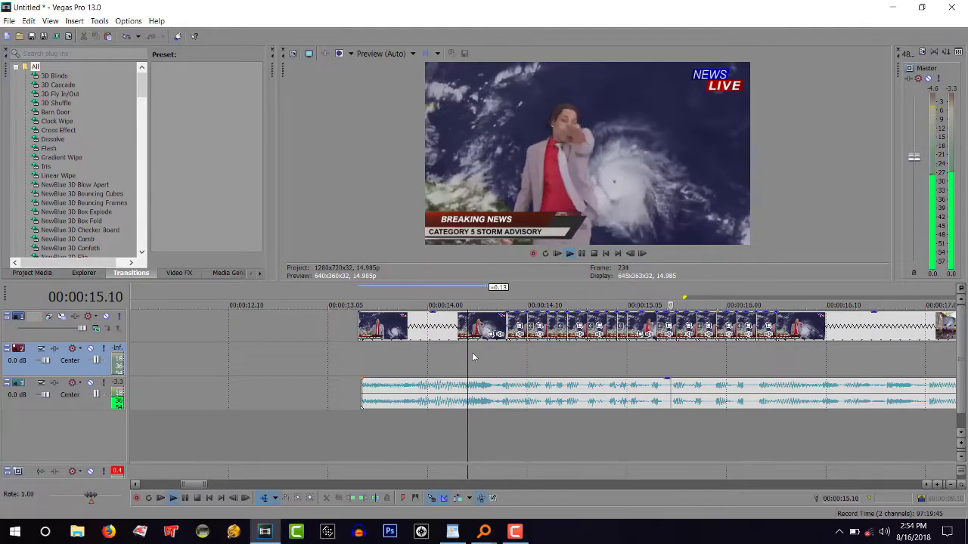
{"action": "key", "text": "space"}
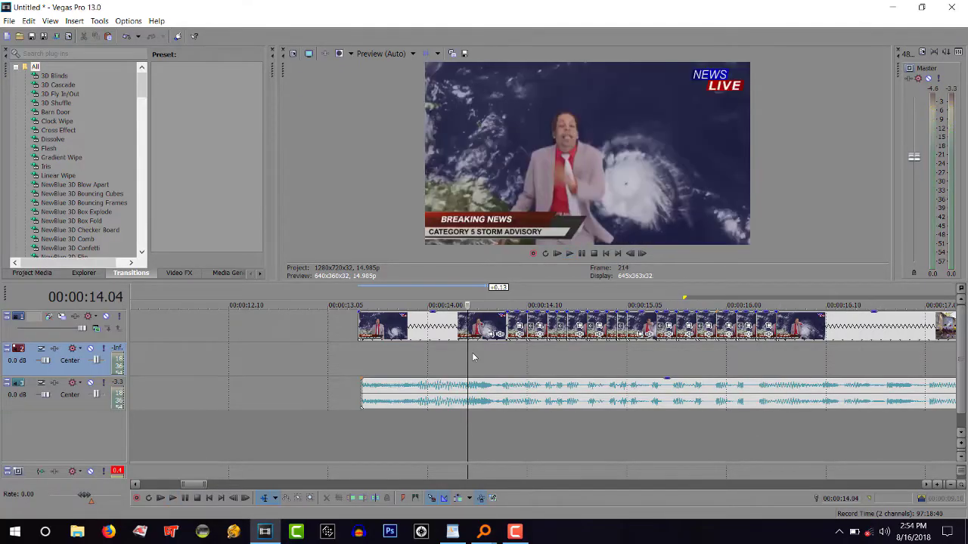
{"action": "key", "text": "space"}
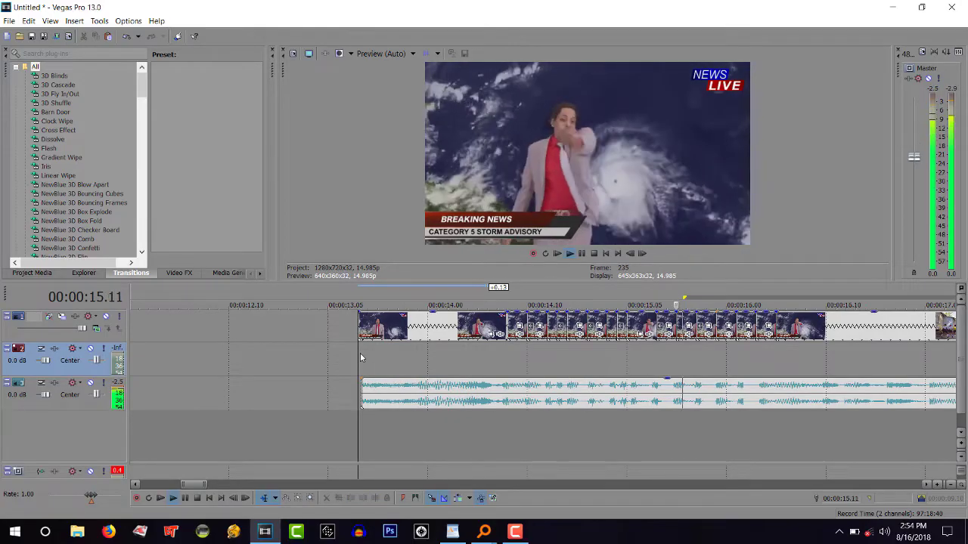
{"action": "scroll", "coordinate": [472, 359], "scroll_direction": "down", "scroll_amount": 2}
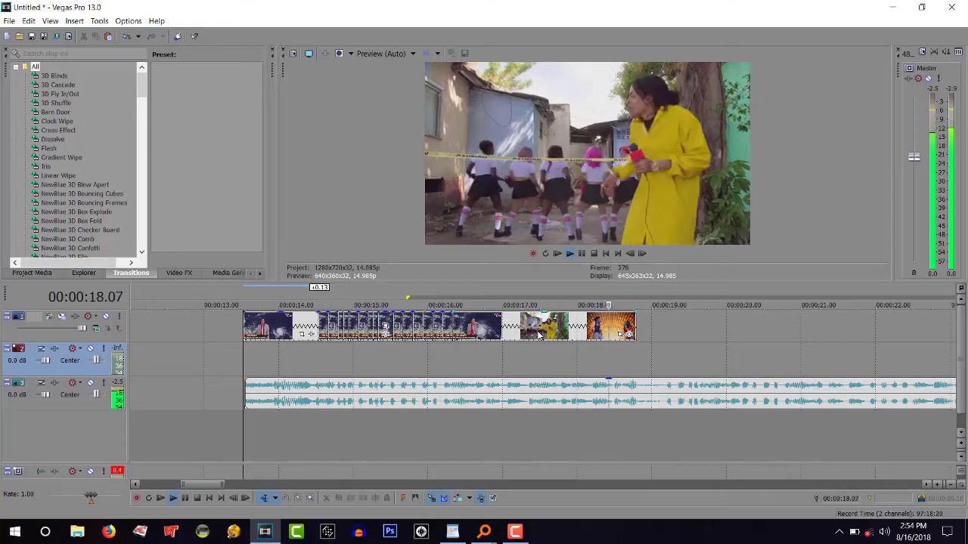
{"action": "key", "text": "space"}
Step: Play the end of the last clip repeatedly from 00:00:18.02 to find the next stutter beat in the audio
{"action": "left_click", "coordinate": [586, 351]}
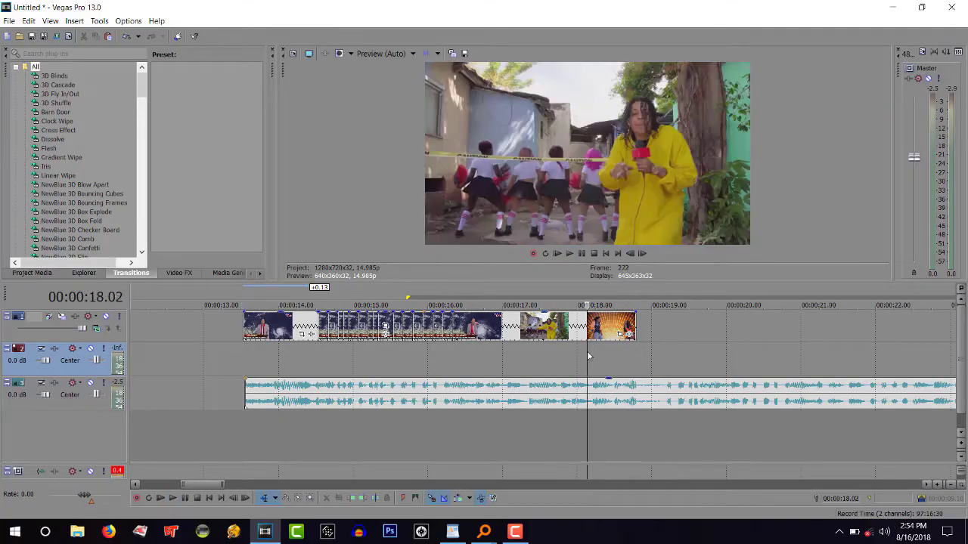
{"action": "scroll", "coordinate": [586, 351], "scroll_direction": "up", "scroll_amount": 4}
{"action": "key", "text": "space"}
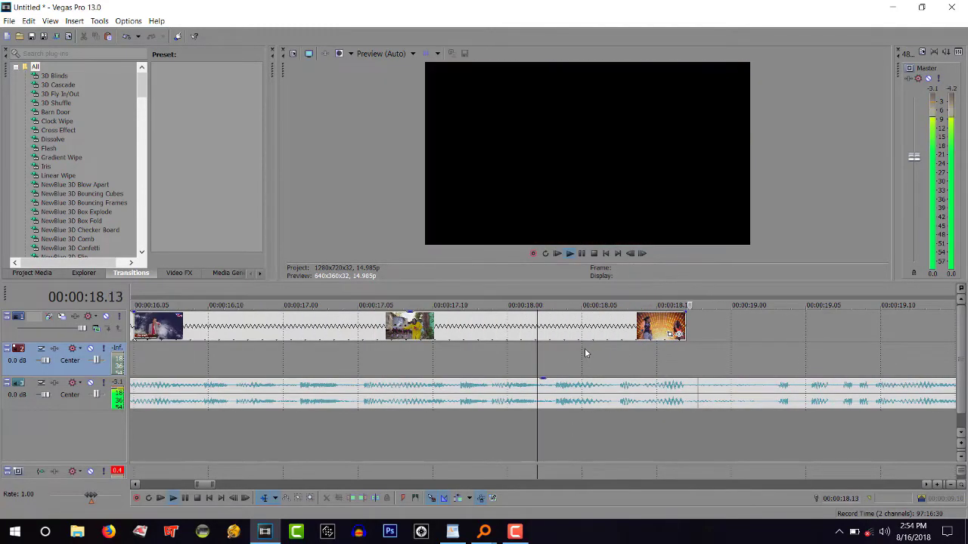
{"action": "key", "text": "space"}
{"action": "key", "text": "space"}
{"action": "key", "text": "space"}
{"action": "key", "text": "space"}
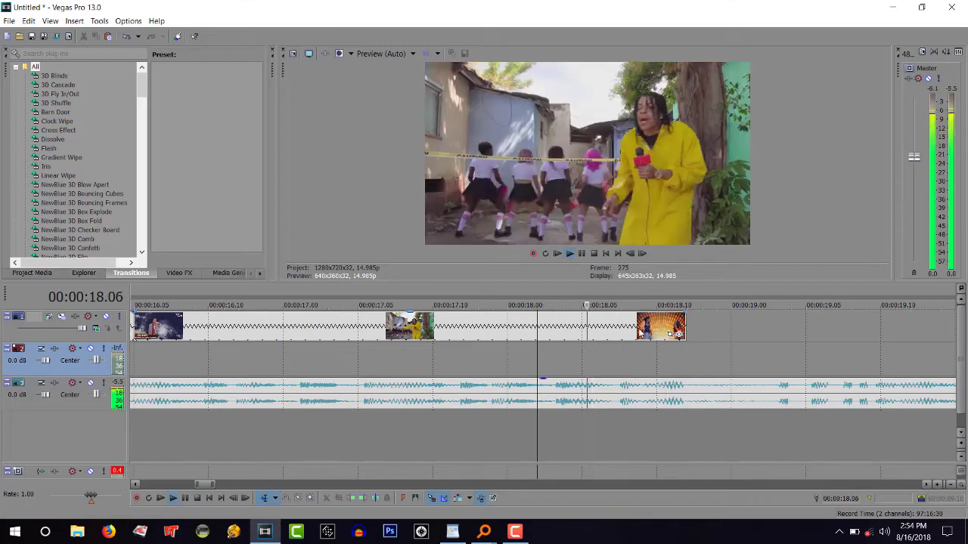
{"action": "key", "text": "space"}
Step: Split the last clip at 00:00:18.08, on the audio beat near its end
{"action": "left_click", "coordinate": [626, 328]}
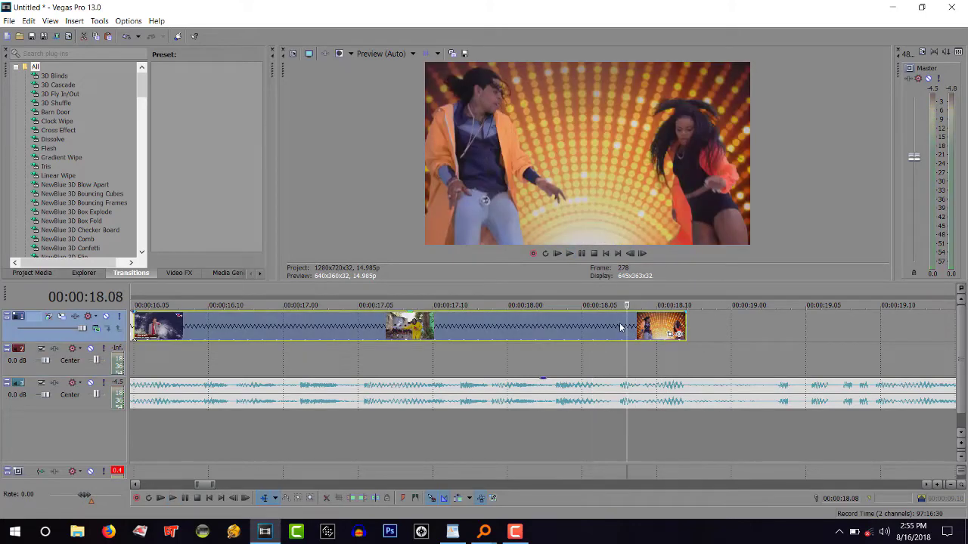
{"action": "key", "text": "space"}
{"action": "key", "text": "space"}
{"action": "key", "text": "space"}
{"action": "key", "text": "space"}
{"action": "key", "text": "space"}
{"action": "key", "text": "space"}
{"action": "key", "text": "ctrl+z"}
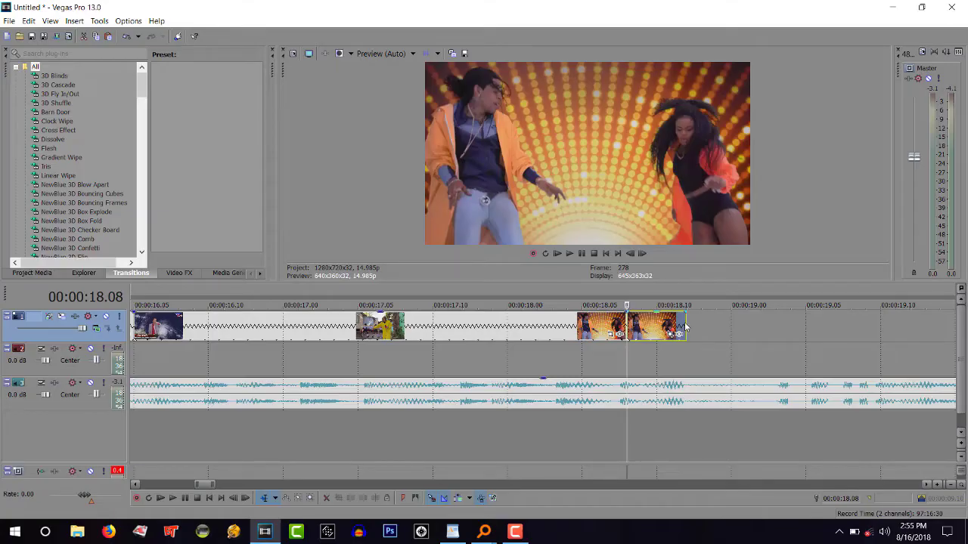
Step: Insert a velocity envelope on the last piece, starting at 00:00:18.08, lower its level and play the result
{"action": "right_click", "coordinate": [668, 327]}
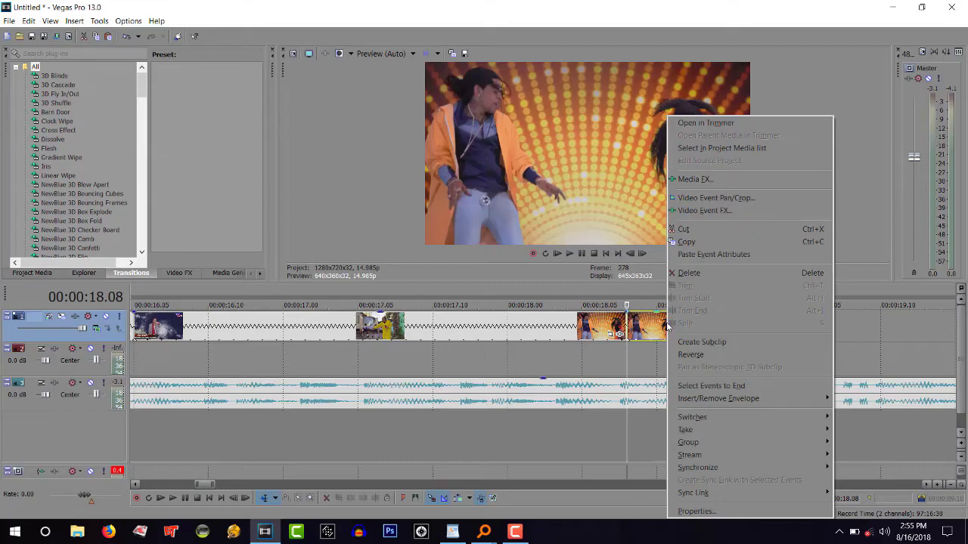
{"action": "mouse_move", "coordinate": [786, 404]}
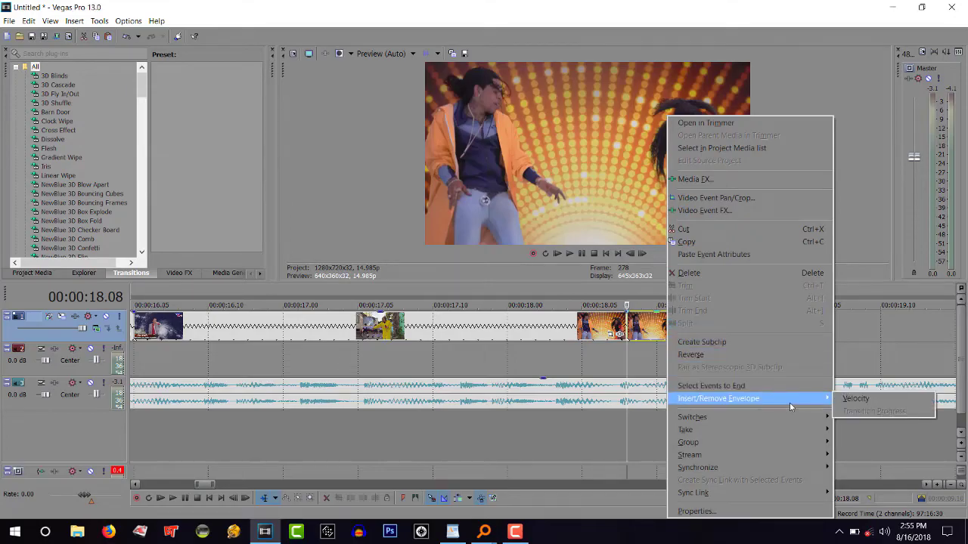
{"action": "left_click", "coordinate": [854, 398]}
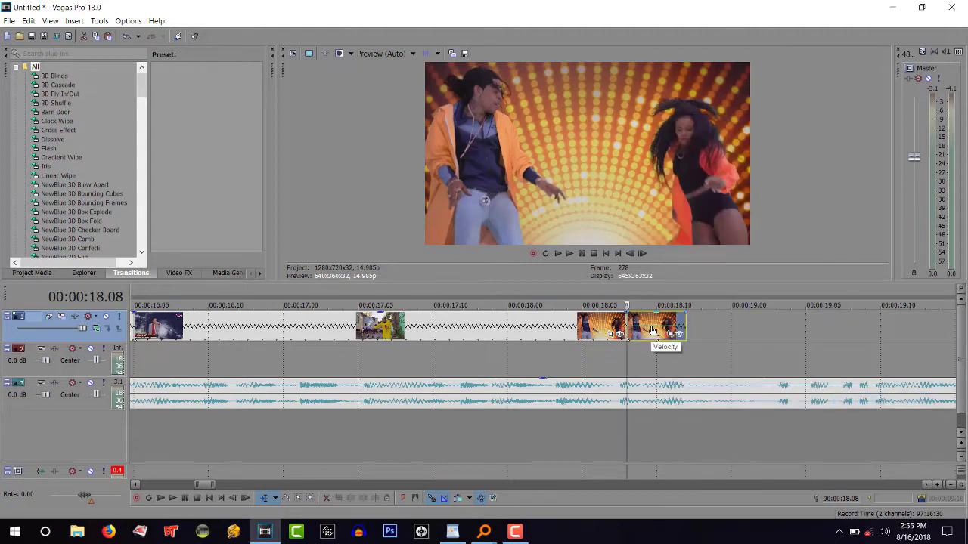
{"action": "left_click_drag", "start_coordinate": [654, 331], "coordinate": [651, 346]}
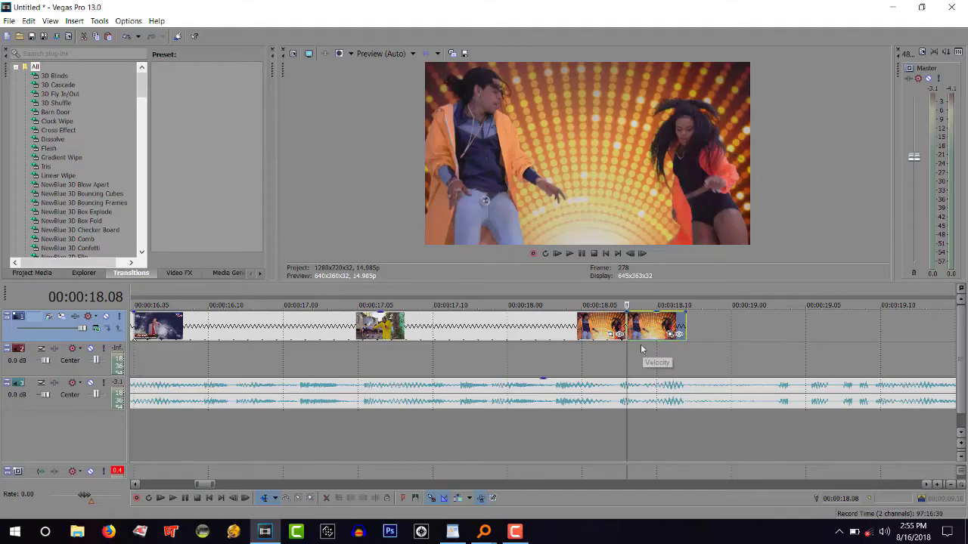
{"action": "key", "text": "space"}
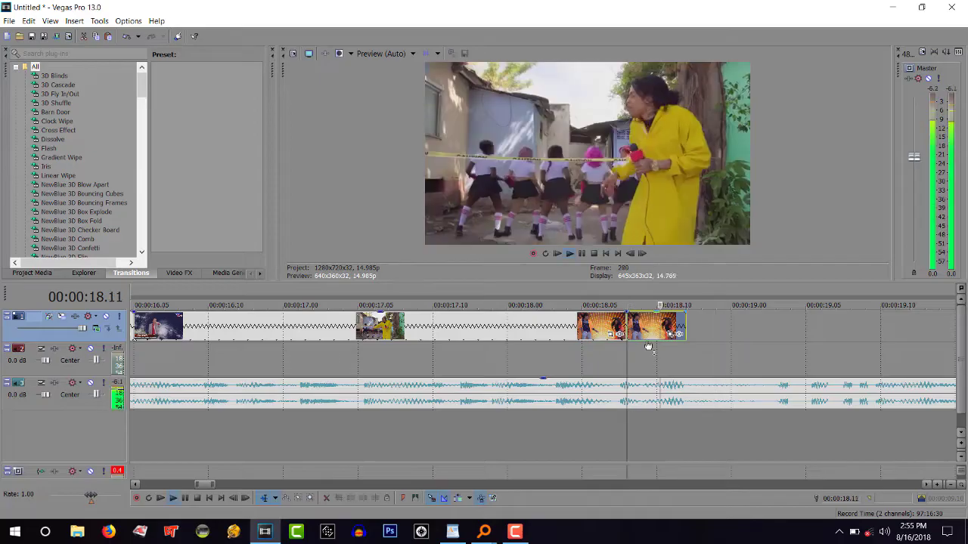
{"action": "key", "text": "space"}
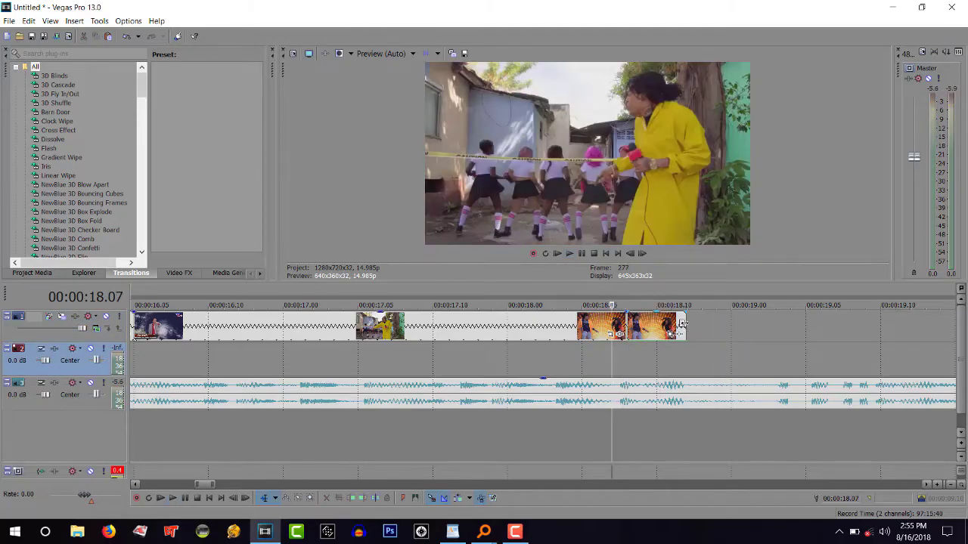
Step: Extend the last piece's end by 10 frames and readjust its velocity envelope so the piece holds one still image
{"action": "left_click_drag", "start_coordinate": [685, 326], "coordinate": [833, 324]}
{"action": "key", "text": "space"}
{"action": "key", "text": "space"}
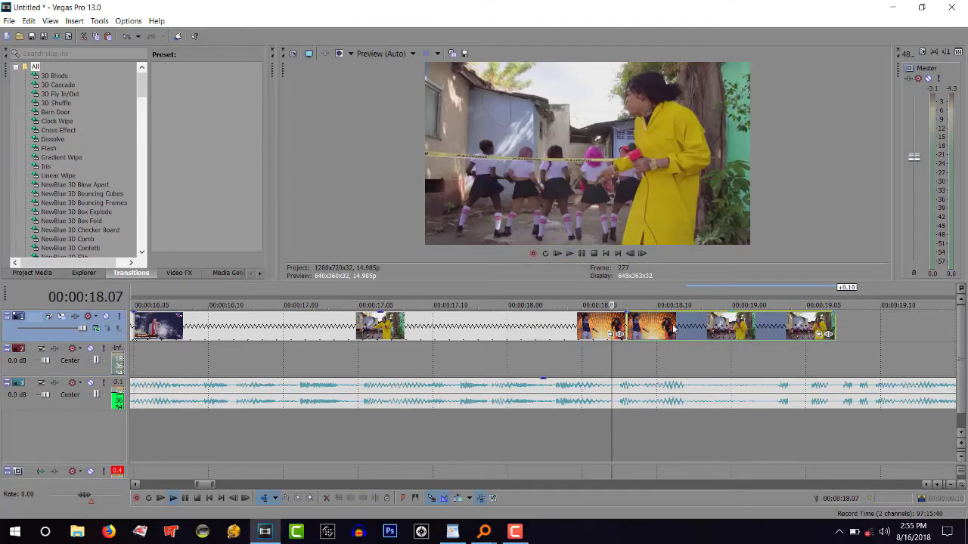
{"action": "left_click_drag", "start_coordinate": [675, 344], "coordinate": [698, 327]}
{"action": "key", "text": "space"}
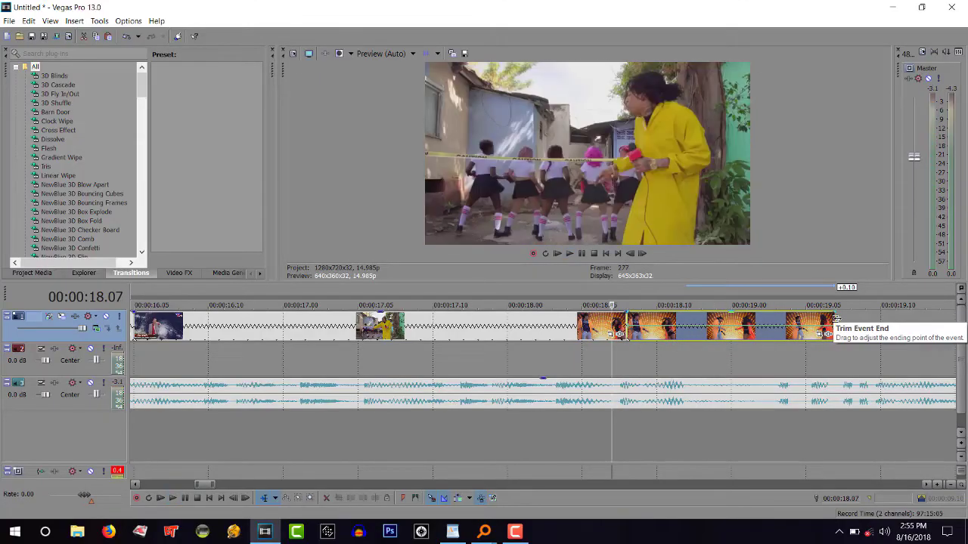
Step: Trim the frozen piece's end back to 00:00:18.09, leaving it one frame long from 00:00:18.08
{"action": "left_click_drag", "start_coordinate": [836, 319], "coordinate": [641, 325]}
{"action": "left_click", "coordinate": [626, 352]}
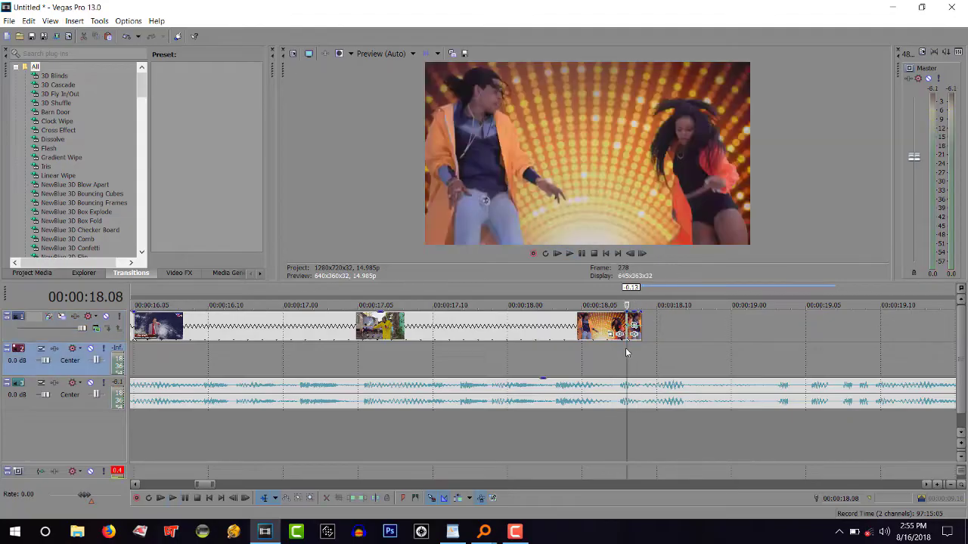
{"action": "scroll", "coordinate": [626, 348], "scroll_direction": "up", "scroll_amount": 2}
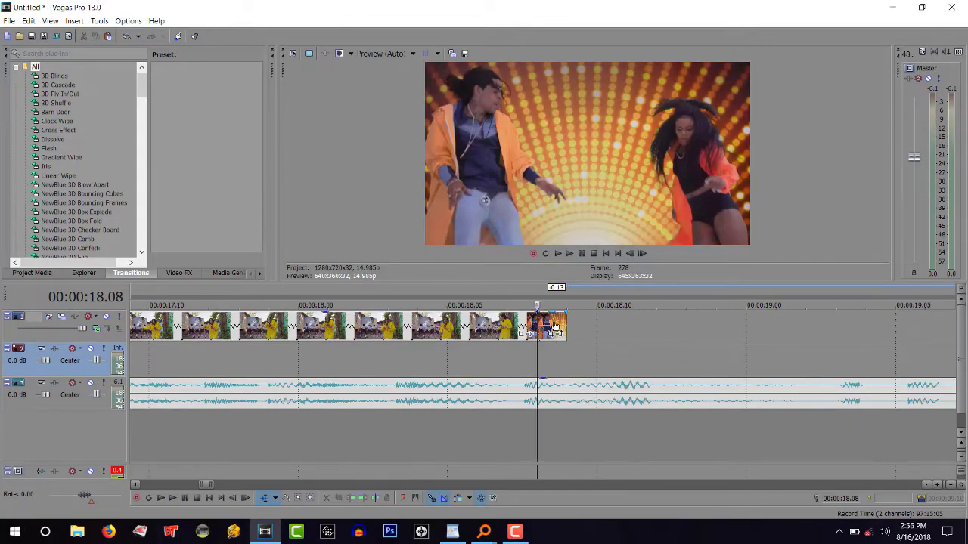
{"action": "key", "text": "Right"}
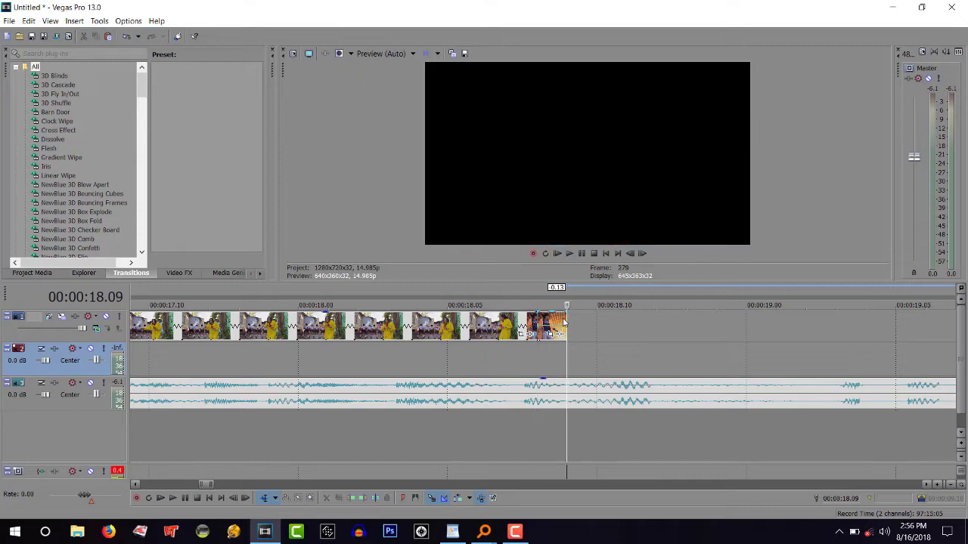
Step: Step back and forth frame by frame around 00:00:18.08 and 00:00:18.09 to examine the one-frame piece against the audio
{"action": "key", "text": "Left"}
{"action": "key", "text": "Right"}
{"action": "key", "text": "Left"}
{"action": "key", "text": "Right"}
{"action": "key", "text": "Left"}
{"action": "key", "text": "Right"}
{"action": "key", "text": "Left"}
{"action": "key", "text": "Right"}
{"action": "key", "text": "Left"}
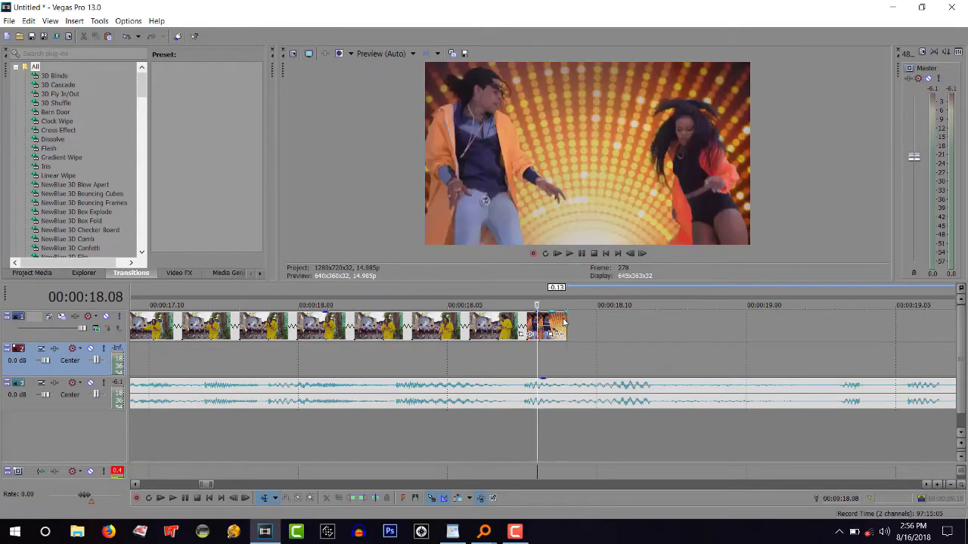
{"action": "key", "text": "Right"}
{"action": "key", "text": "Left"}
{"action": "key", "text": "Right"}
{"action": "key", "text": "Left"}
{"action": "key", "text": "Right"}
{"action": "key", "text": "Left"}
{"action": "key", "text": "Right"}
{"action": "key", "text": "Left"}
{"action": "key", "text": "Left"}
{"action": "key", "text": "Left"}
{"action": "key", "text": "Left"}
{"action": "key", "text": "Right"}
{"action": "key", "text": "Right"}
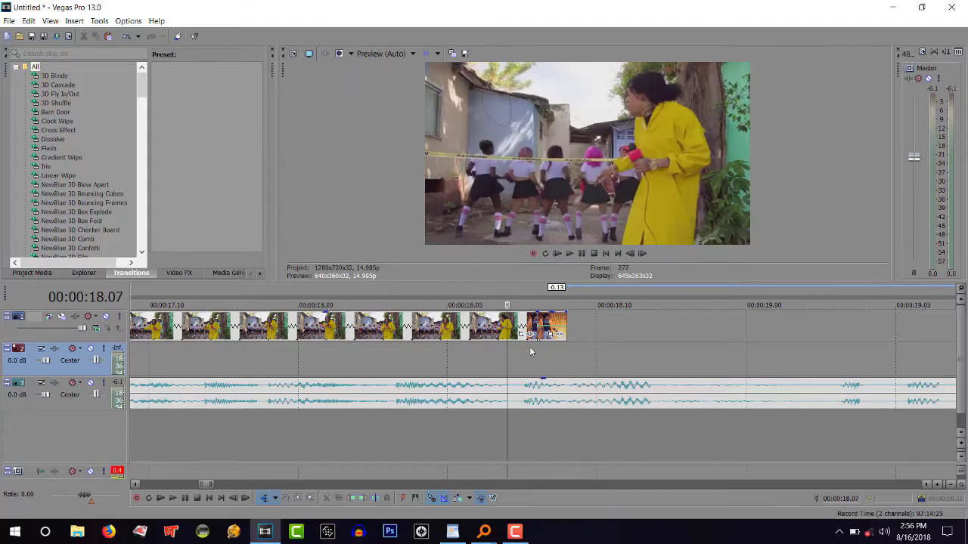
{"action": "key", "text": "Right"}
{"action": "key", "text": "Right"}
{"action": "key", "text": "Left"}
{"action": "key", "text": "Right"}
{"action": "key", "text": "Left"}
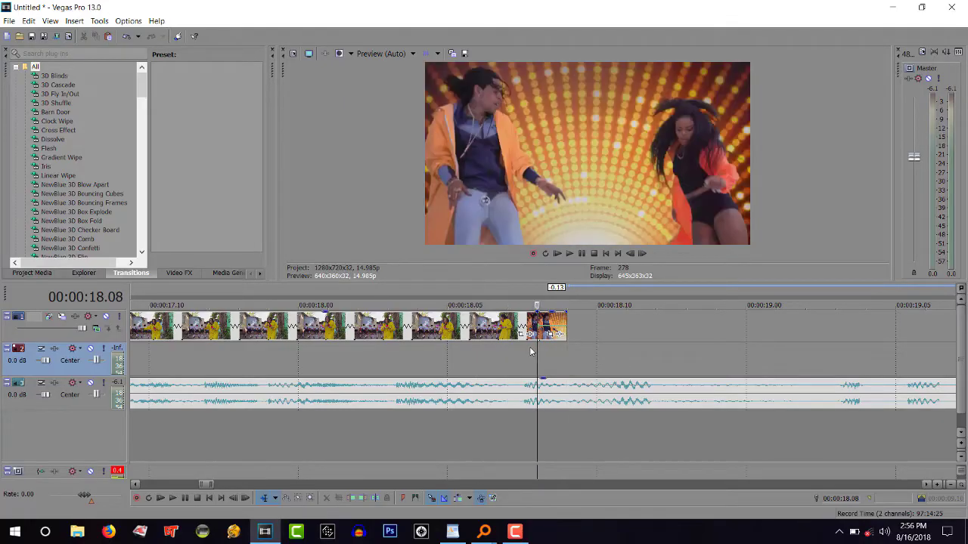
{"action": "key", "text": "Right"}
{"action": "key", "text": "Left"}
{"action": "key", "text": "Right"}
{"action": "key", "text": "Left"}
{"action": "key", "text": "Up"}
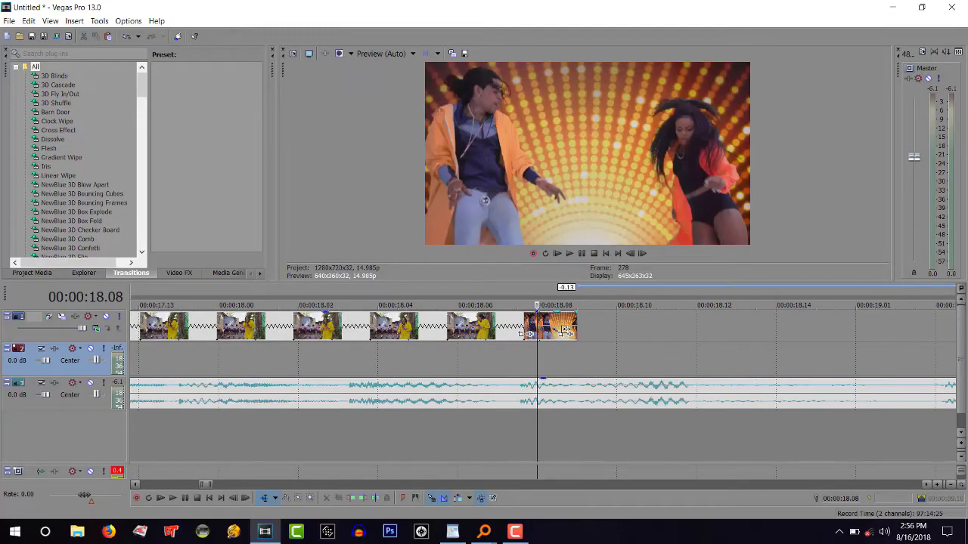
{"action": "key", "text": "Right"}
{"action": "key", "text": "Left"}
{"action": "key", "text": "Right"}
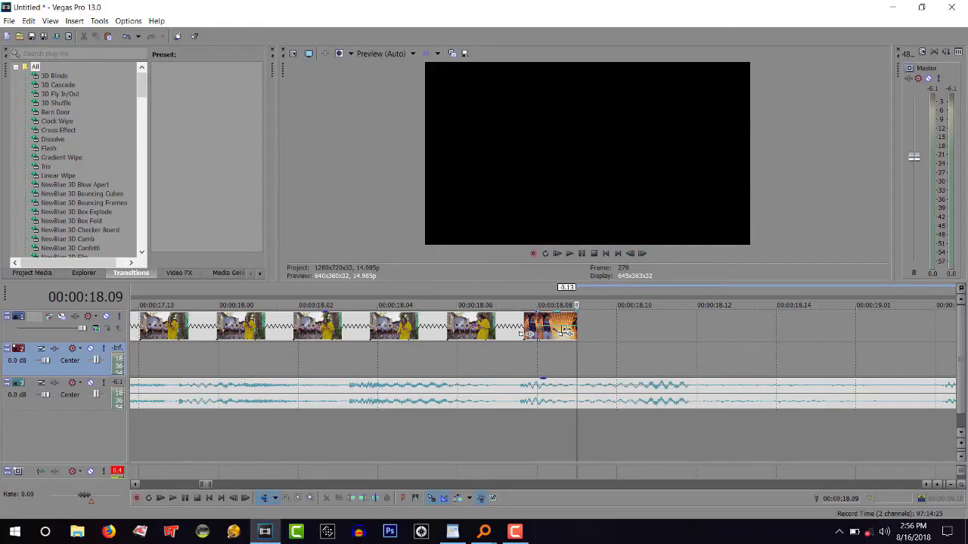
{"action": "key", "text": "Left"}
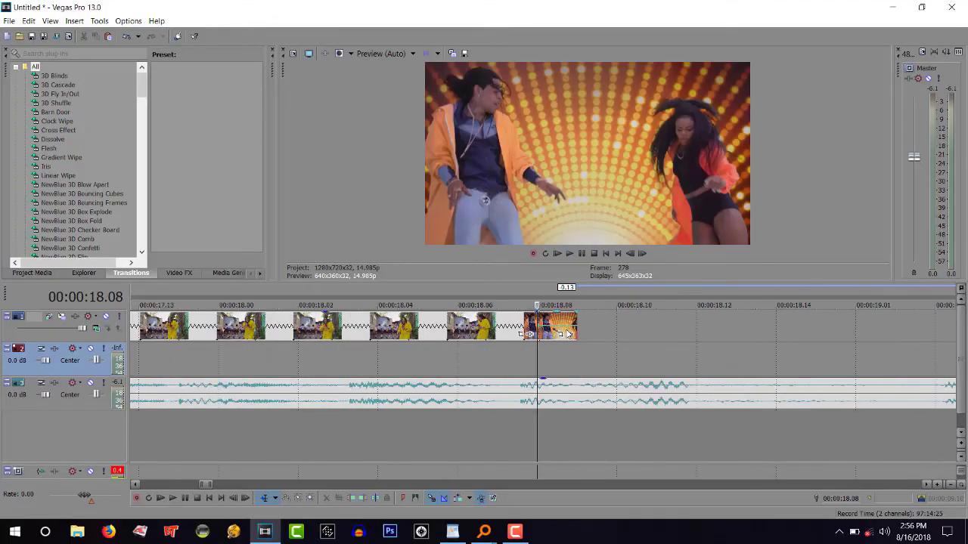
Step: Apply the Black and White video effect with the (Default) preset to the one-frame piece at 00:00:18.08 and close its settings
{"action": "left_click", "coordinate": [173, 276]}
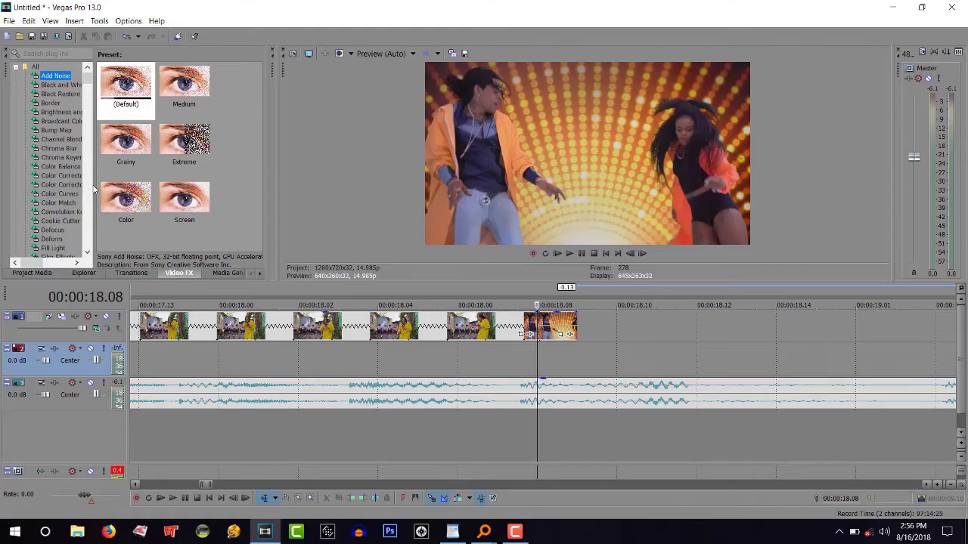
{"action": "left_click_drag", "start_coordinate": [93, 185], "coordinate": [139, 179]}
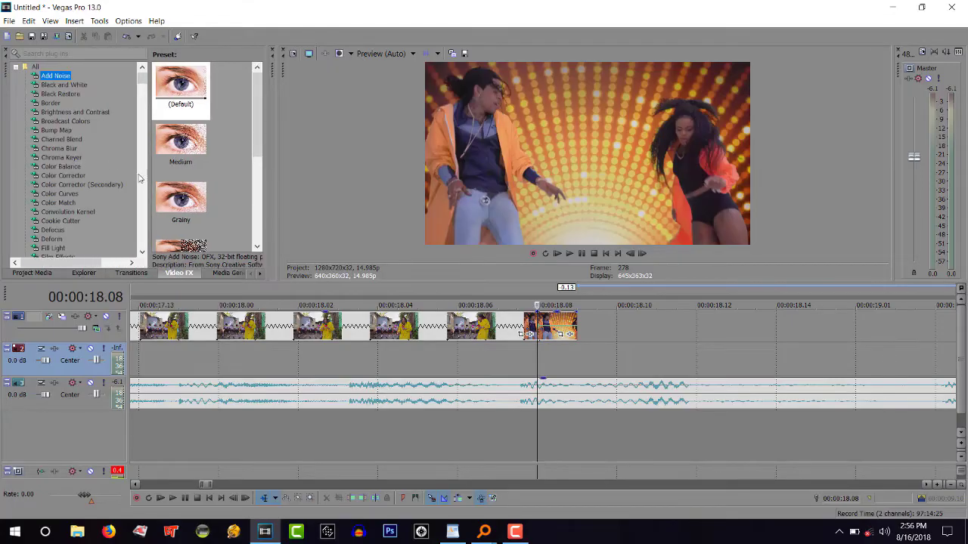
{"action": "left_click", "coordinate": [80, 85]}
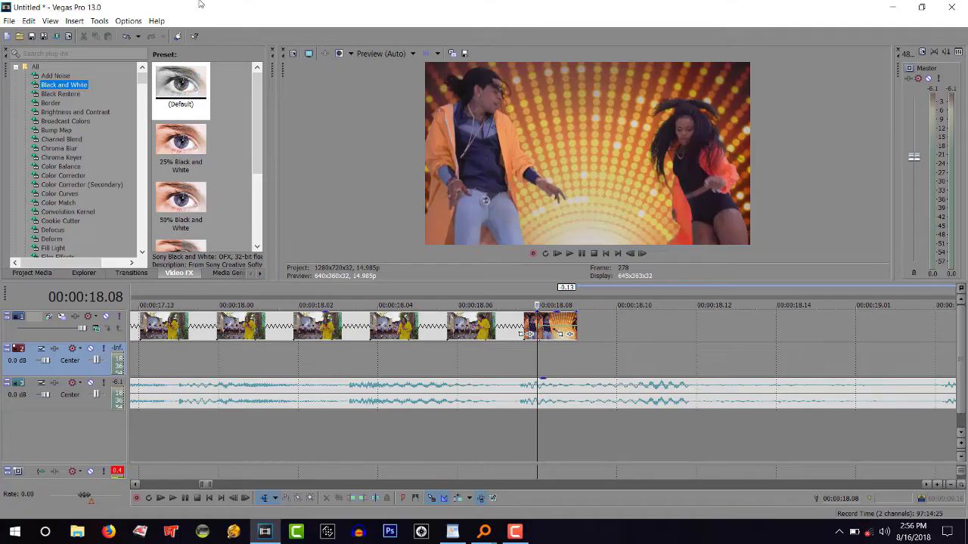
{"action": "left_click", "coordinate": [176, 78]}
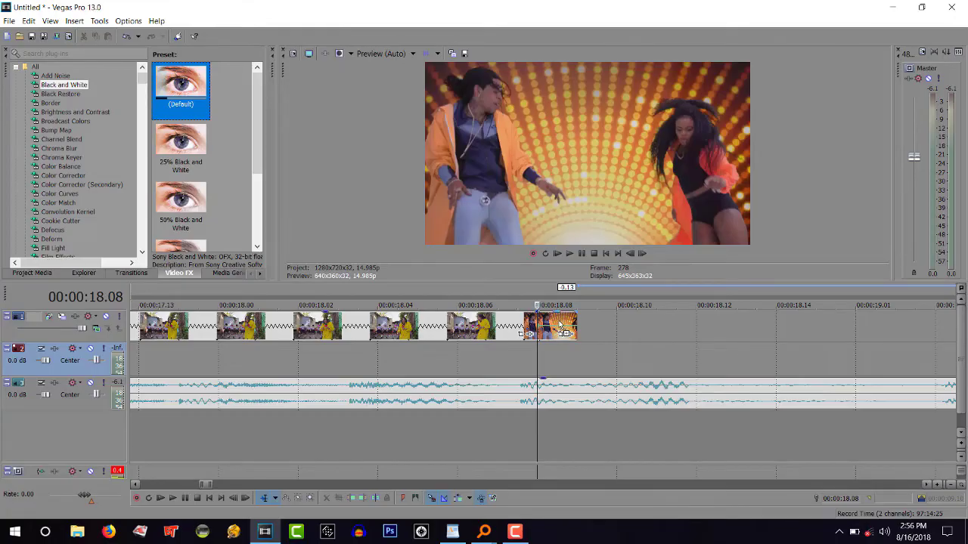
{"action": "left_click_drag", "start_coordinate": [560, 324], "coordinate": [561, 327]}
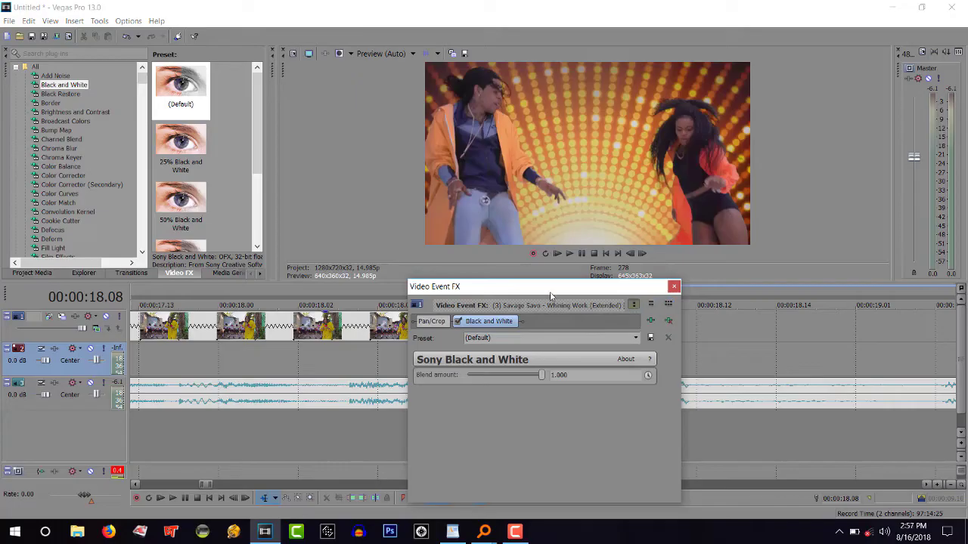
{"action": "left_click_drag", "start_coordinate": [527, 291], "coordinate": [209, 277]}
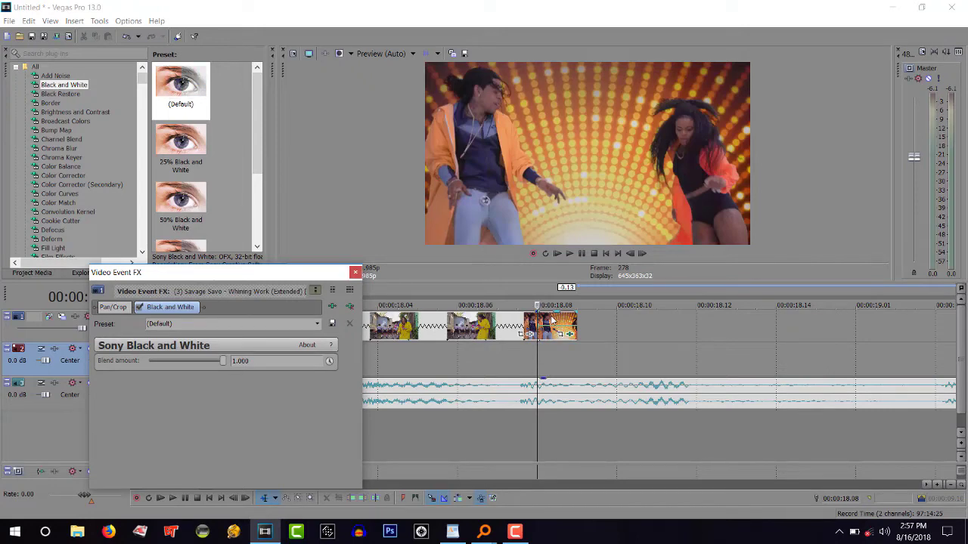
{"action": "left_click", "coordinate": [355, 273]}
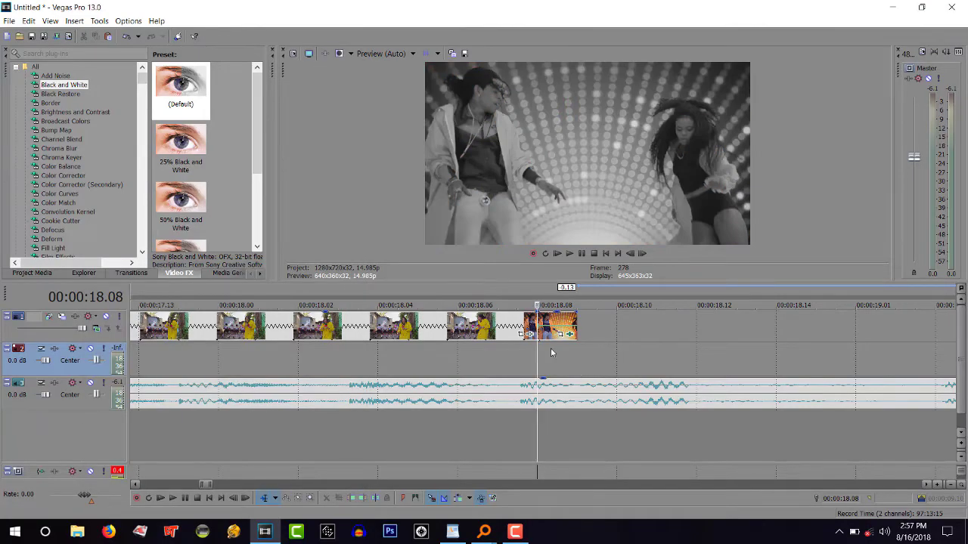
Step: Play back the end of the preceding clip into the black-and-white piece at 00:00:18.08
{"action": "left_click", "coordinate": [439, 350]}
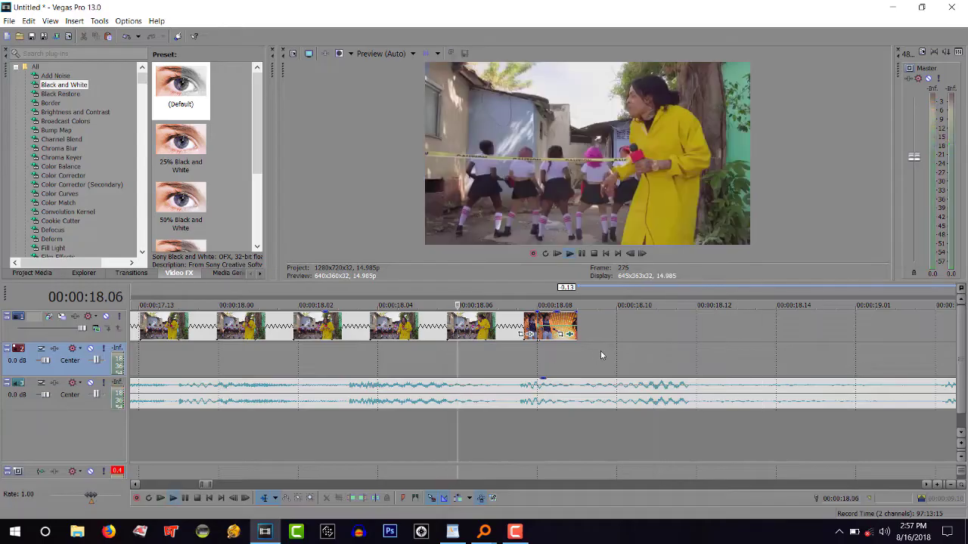
{"action": "left_click", "coordinate": [554, 350]}
{"action": "key", "text": "space"}
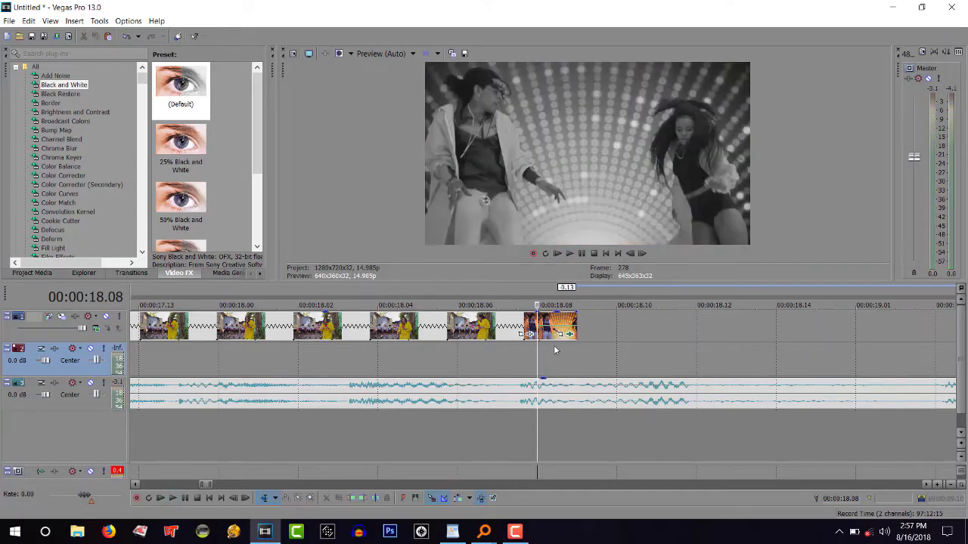
Step: Copy the one-frame black-and-white piece and paste it repeatedly end to end from 00:00:18.09 up to the audio beat at 00:00:19.03
{"action": "right_click", "coordinate": [552, 323]}
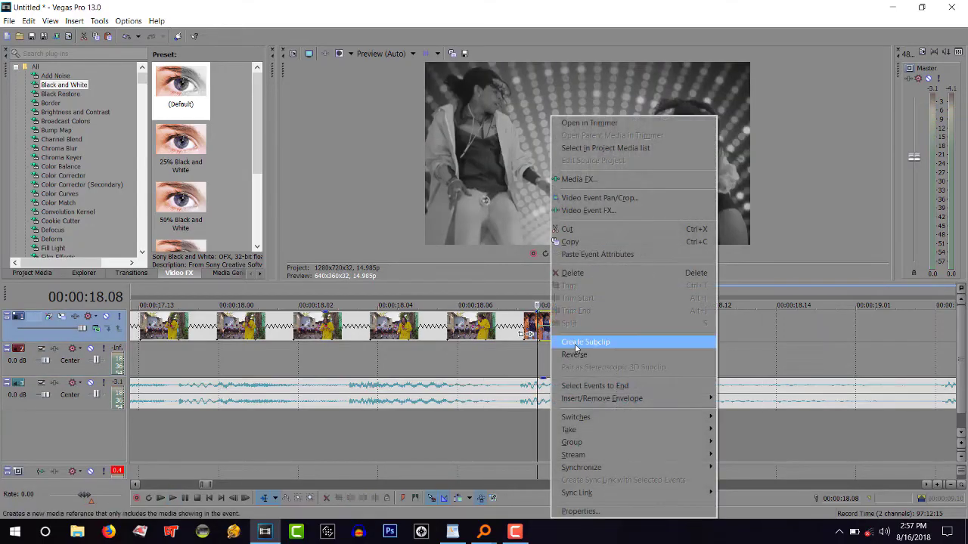
{"action": "left_click", "coordinate": [574, 243]}
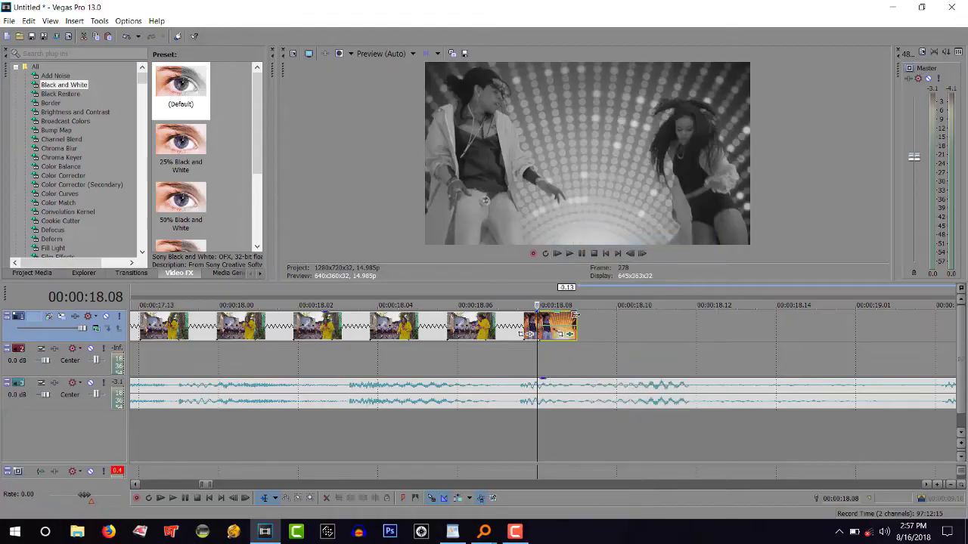
{"action": "left_click", "coordinate": [576, 315]}
{"action": "key", "text": "ctrl+v"}
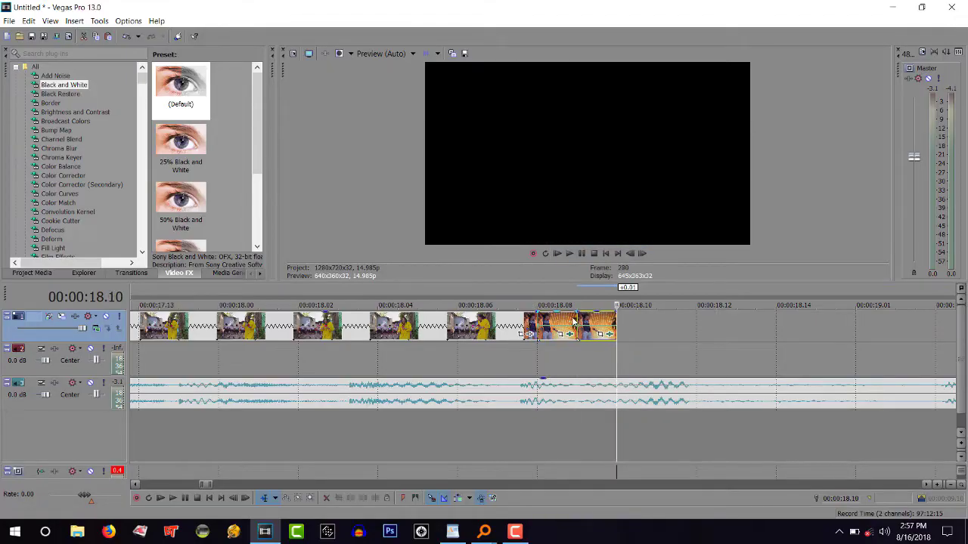
{"action": "scroll", "coordinate": [638, 348], "scroll_direction": "down", "scroll_amount": 1}
{"action": "scroll", "coordinate": [637, 349], "scroll_direction": "down", "scroll_amount": 1}
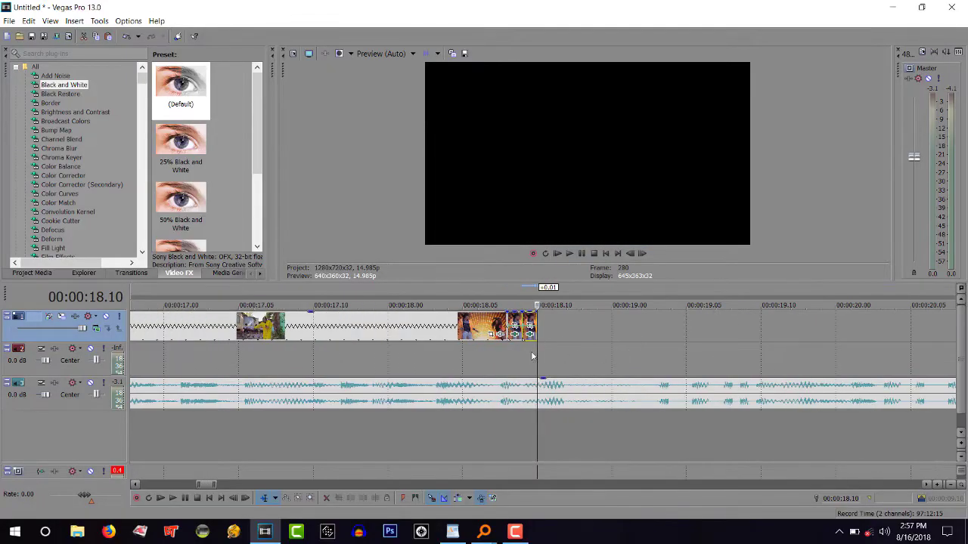
{"action": "key", "text": "ctrl+v"}
{"action": "key", "text": "ctrl+v"}
{"action": "key", "text": "ctrl+v"}
{"action": "key", "text": "ctrl+v"}
{"action": "key", "text": "ctrl+v"}
{"action": "key", "text": "ctrl+v"}
{"action": "key", "text": "ctrl+v"}
{"action": "key", "text": "ctrl+v"}
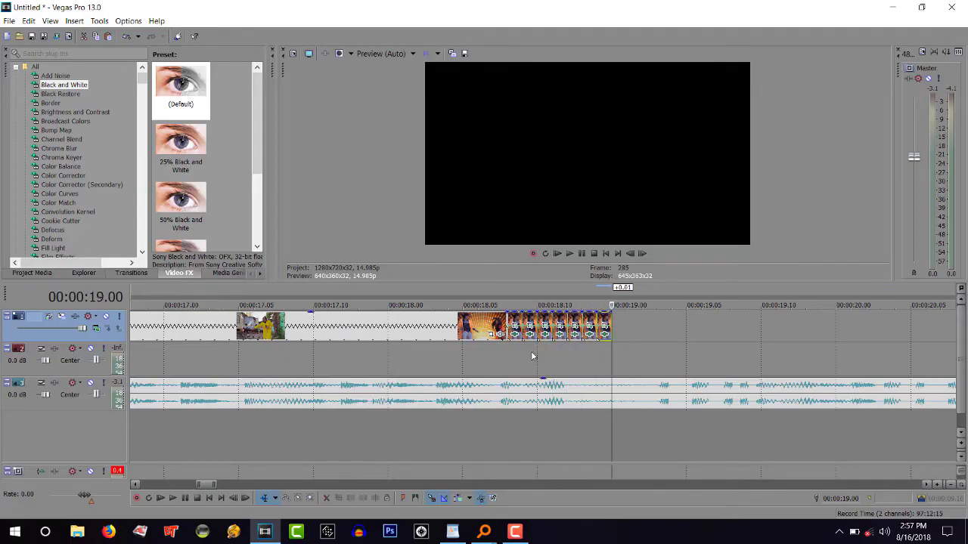
{"action": "key", "text": "ctrl+v"}
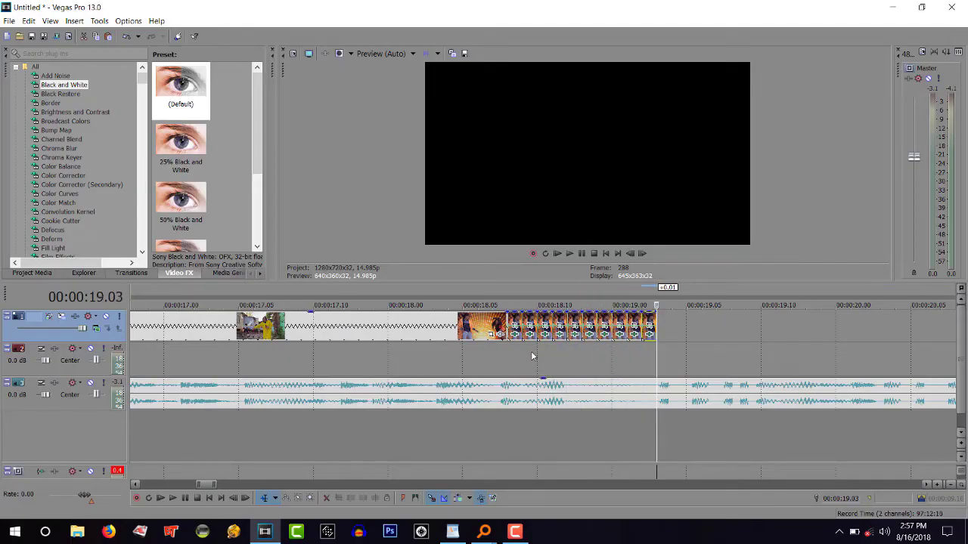
Step: Play from 00:00:19.03, then from 00:00:17.05 to review the run of black-and-white frames against the audio
{"action": "left_click", "coordinate": [657, 351]}
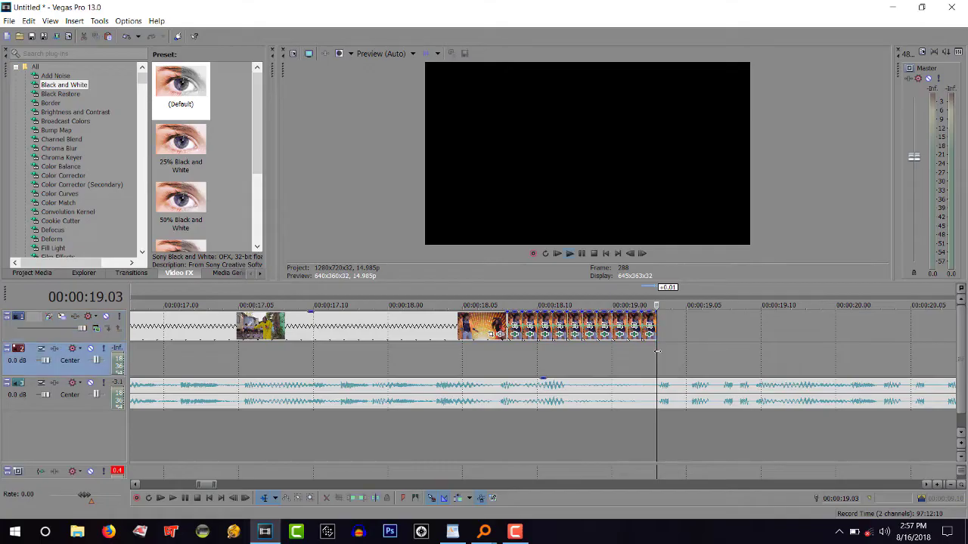
{"action": "key", "text": "space"}
{"action": "key", "text": "space"}
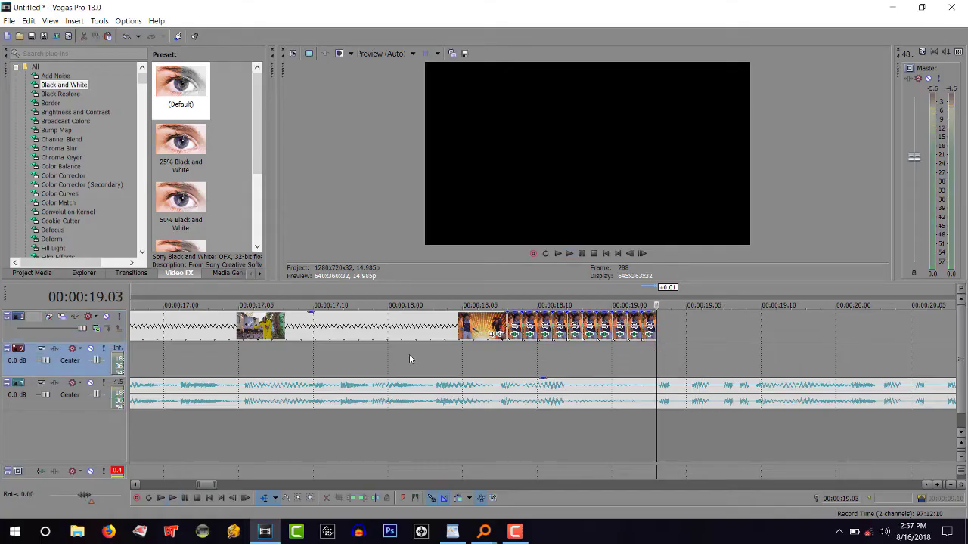
{"action": "left_click", "coordinate": [243, 358]}
{"action": "key", "text": "space"}
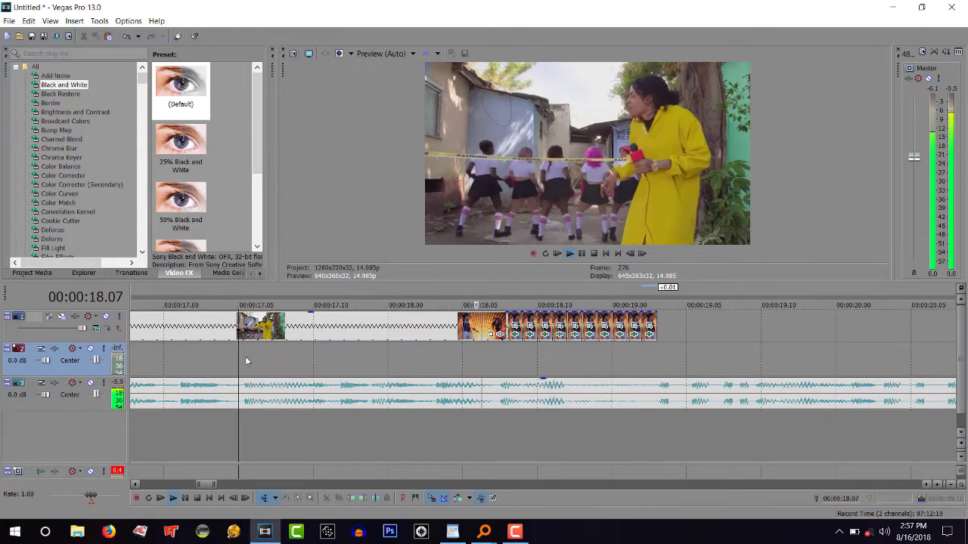
Step: Replay the section from 00:00:17.05 through the end of the black-and-white frames several times
{"action": "key", "text": "space"}
{"action": "key", "text": "space"}
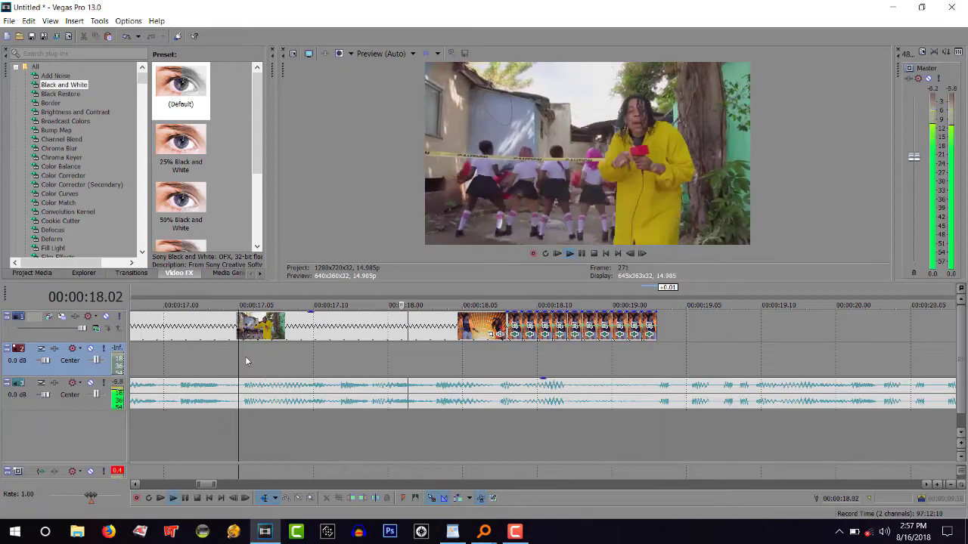
{"action": "key", "text": "space"}
{"action": "key", "text": "space"}
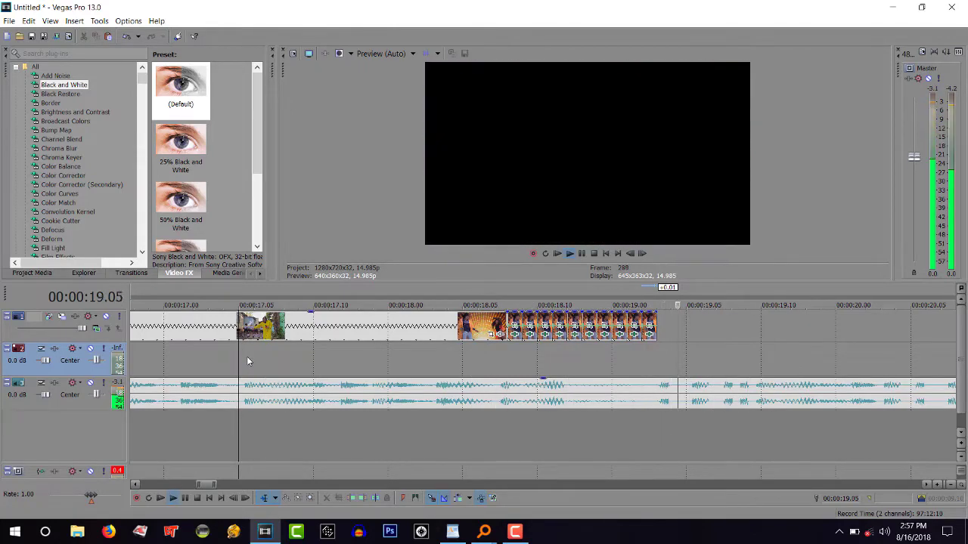
{"action": "key", "text": "space"}
{"action": "key", "text": "space"}
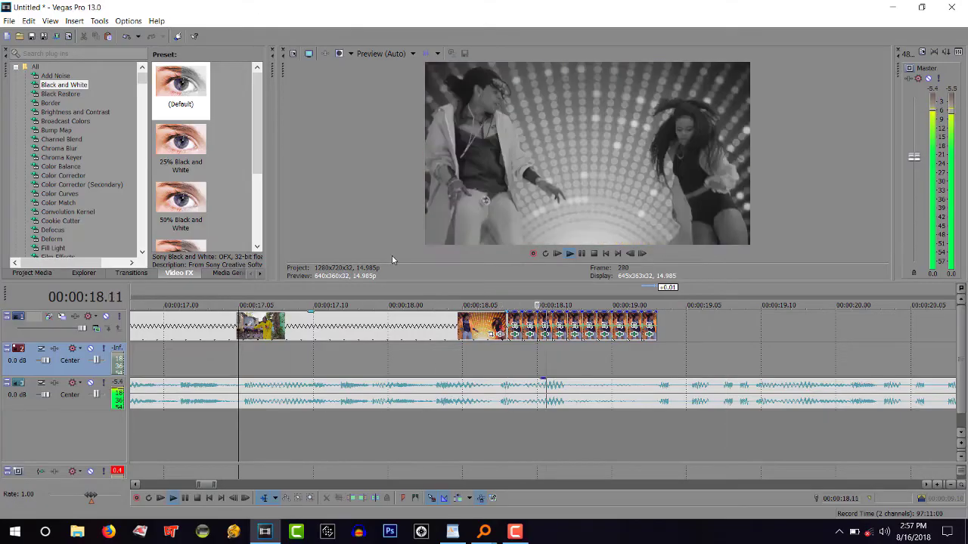
{"action": "key", "text": "space"}
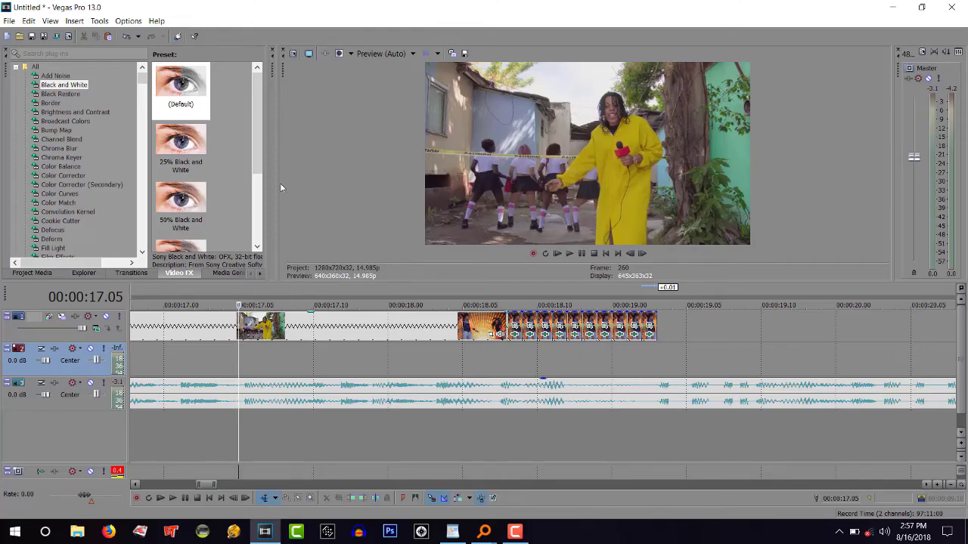
Step: Browse the video effects for TV Simulator to view its presets, and play the black-and-white frames from 00:00:18.08
{"action": "scroll", "coordinate": [65, 145], "scroll_direction": "down", "scroll_amount": 5}
{"action": "scroll", "coordinate": [74, 163], "scroll_direction": "down", "scroll_amount": 15}
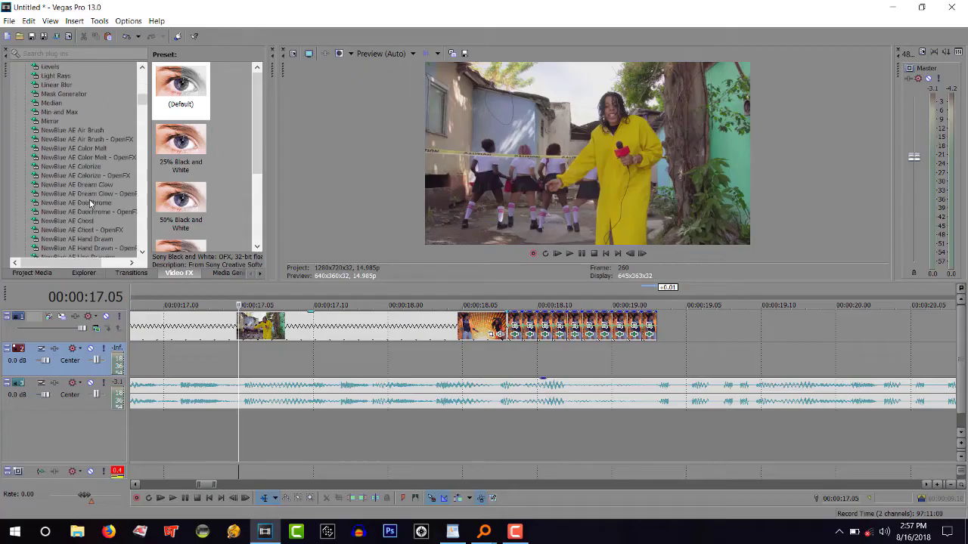
{"action": "scroll", "coordinate": [85, 204], "scroll_direction": "down", "scroll_amount": 15}
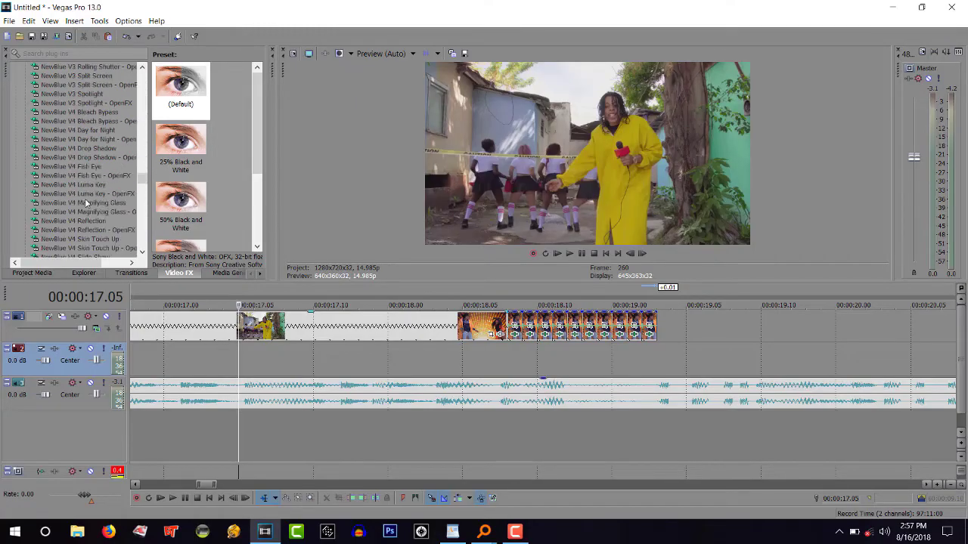
{"action": "scroll", "coordinate": [85, 203], "scroll_direction": "down", "scroll_amount": 4}
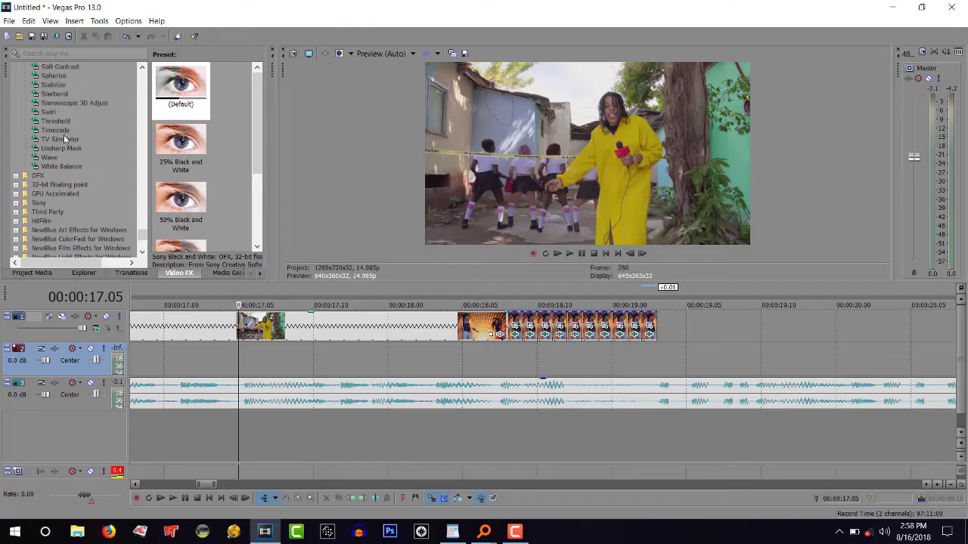
{"action": "left_click", "coordinate": [65, 139]}
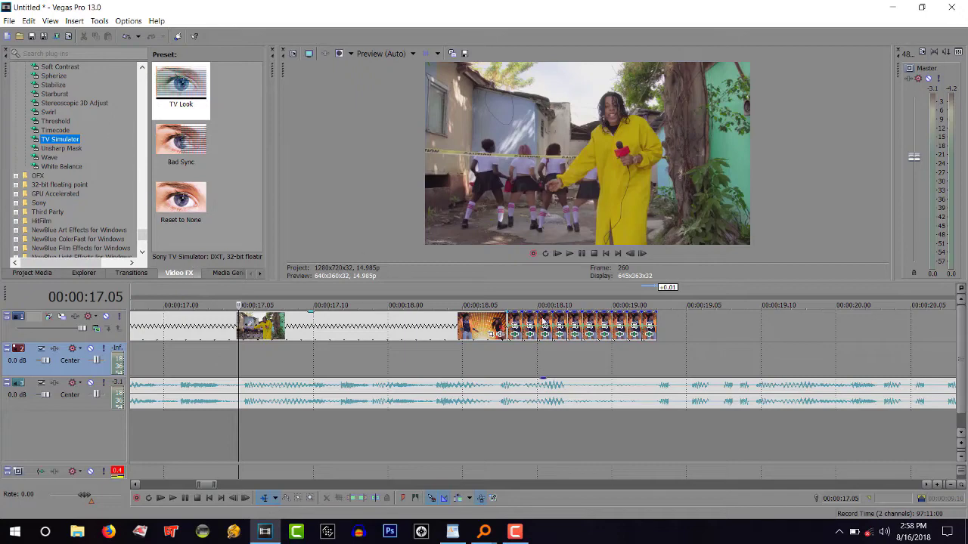
{"action": "left_click", "coordinate": [506, 350]}
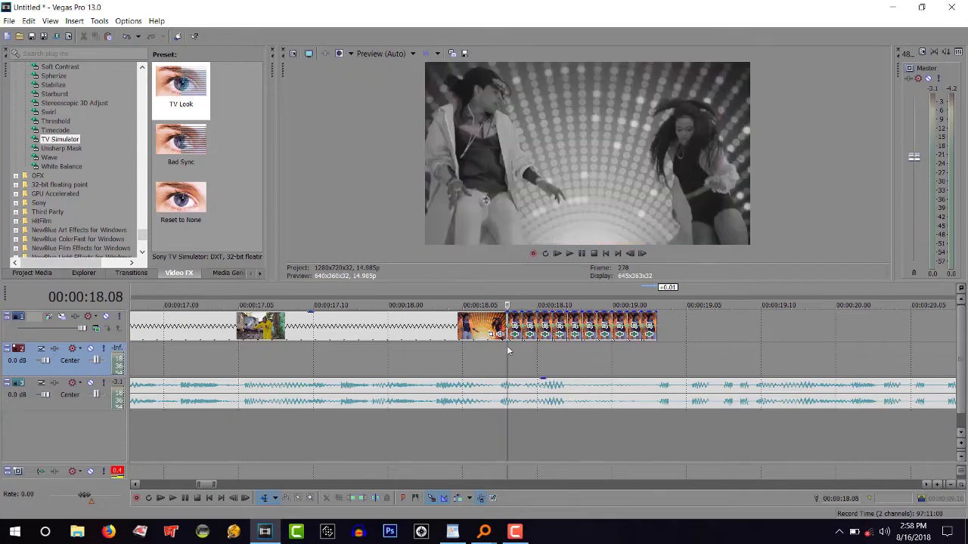
{"action": "key", "text": "space"}
{"action": "key", "text": "space"}
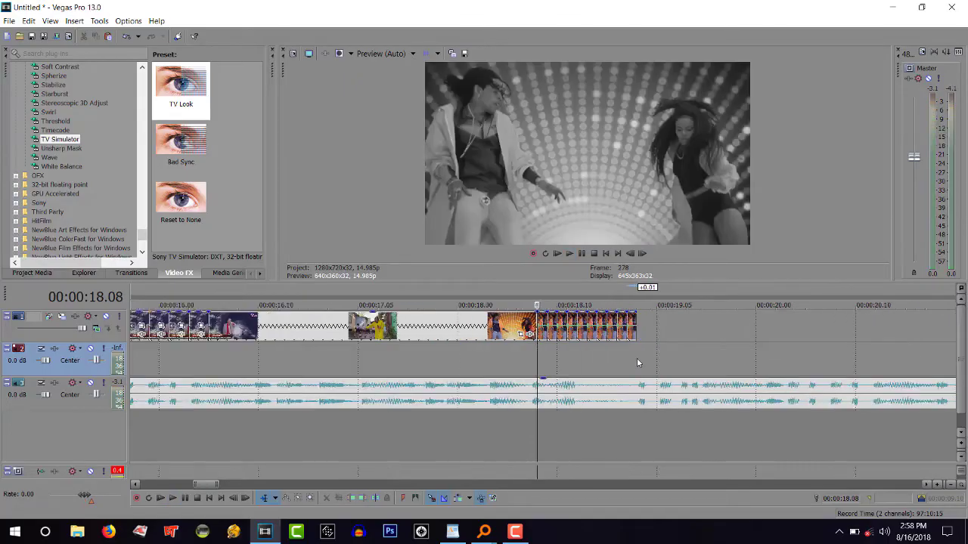
Step: Copy the news clip piece at 00:00:14.09 and paste it at 00:00:19.03, ending it at 00:00:19.05
{"action": "key", "text": "Down"}
{"action": "key", "text": "Down"}
{"action": "key", "text": "Down"}
{"action": "left_click", "coordinate": [244, 327]}
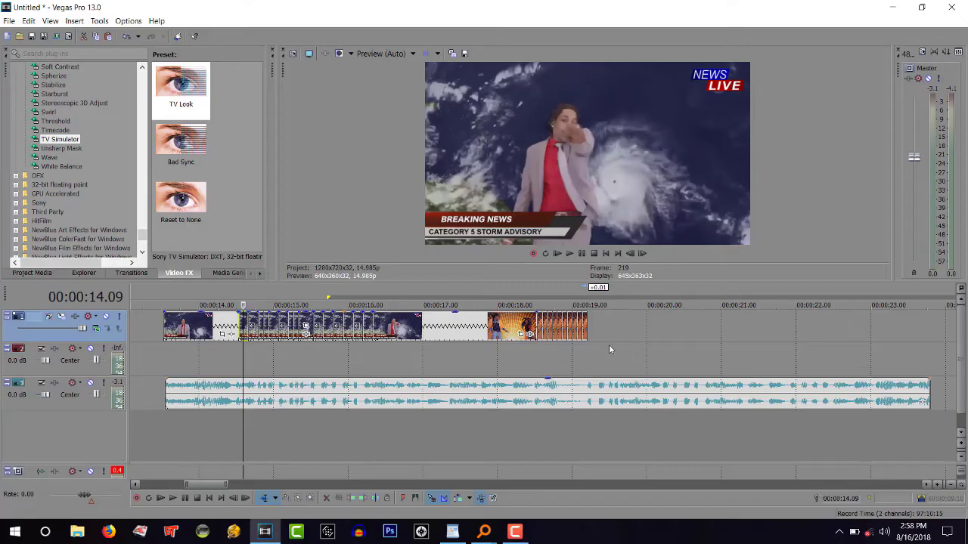
{"action": "left_click", "coordinate": [584, 324]}
{"action": "key", "text": "Up"}
{"action": "key", "text": "Up"}
{"action": "key", "text": "Up"}
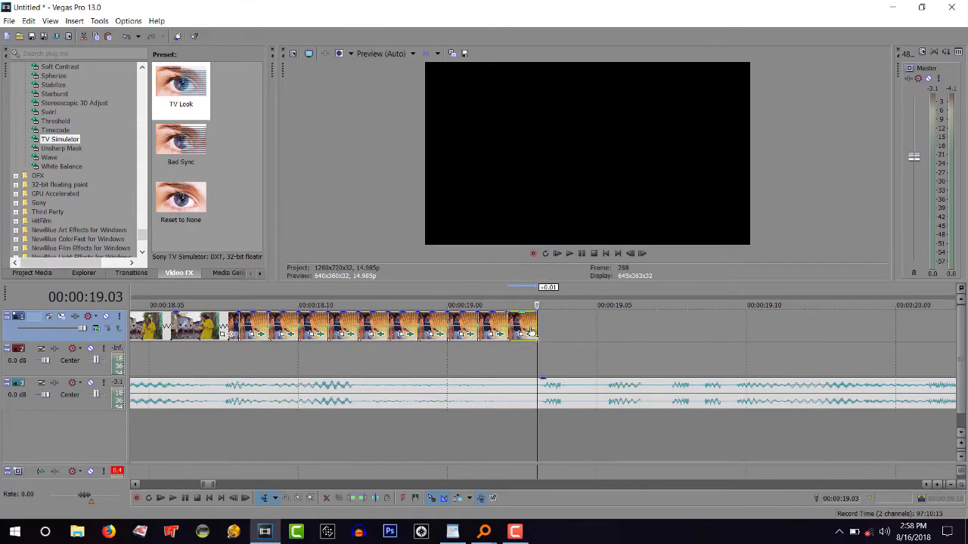
{"action": "key", "text": "Right"}
{"action": "key", "text": "Right"}
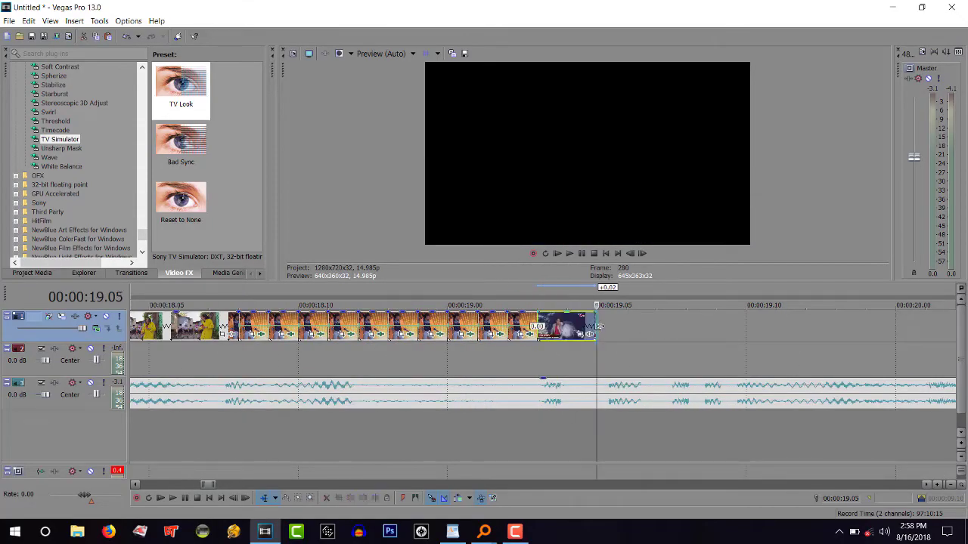
{"action": "left_click_drag", "start_coordinate": [538, 327], "coordinate": [596, 328]}
Step: Paste a copy of the news piece at 00:00:19.05 lasting three frames, and add one-frame copies at 00:00:19.08 and 00:00:19.09
{"action": "key", "text": "ctrl+v"}
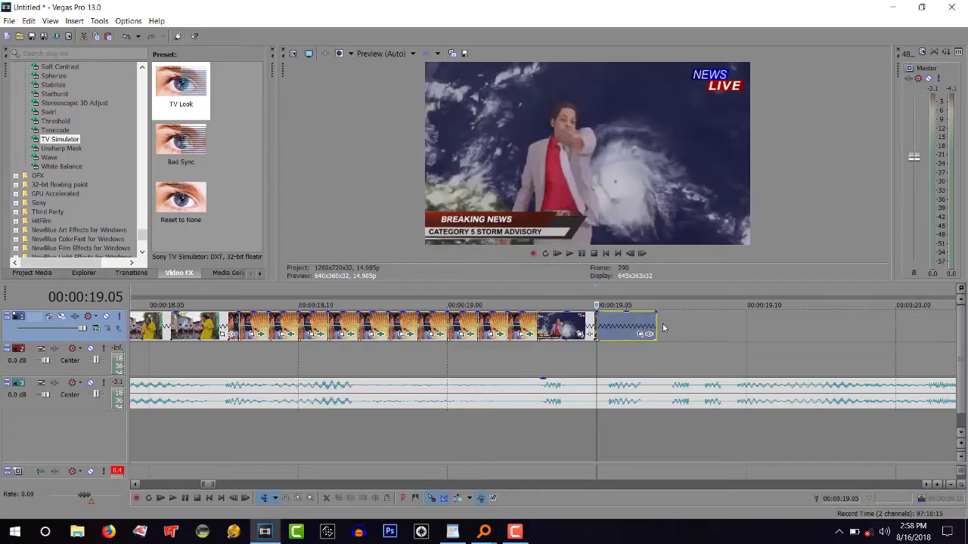
{"action": "left_click_drag", "start_coordinate": [657, 325], "coordinate": [675, 325]}
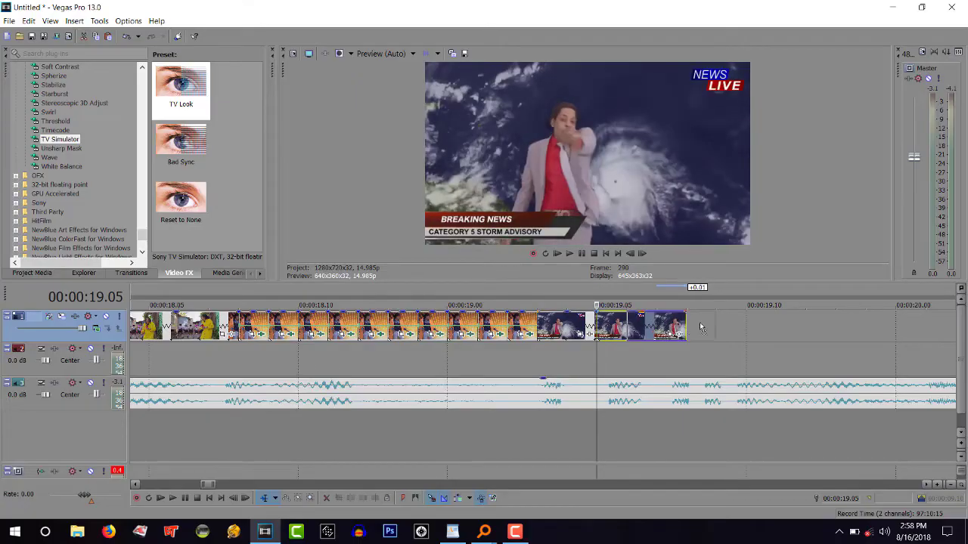
{"action": "key", "text": "ctrl+v"}
{"action": "left_click_drag", "start_coordinate": [772, 321], "coordinate": [711, 322]}
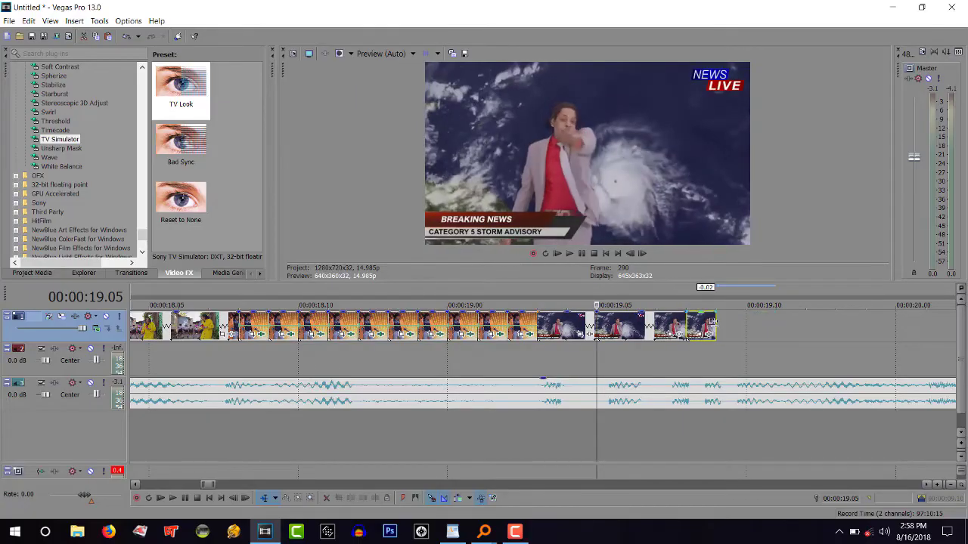
{"action": "key", "text": "ctrl+v"}
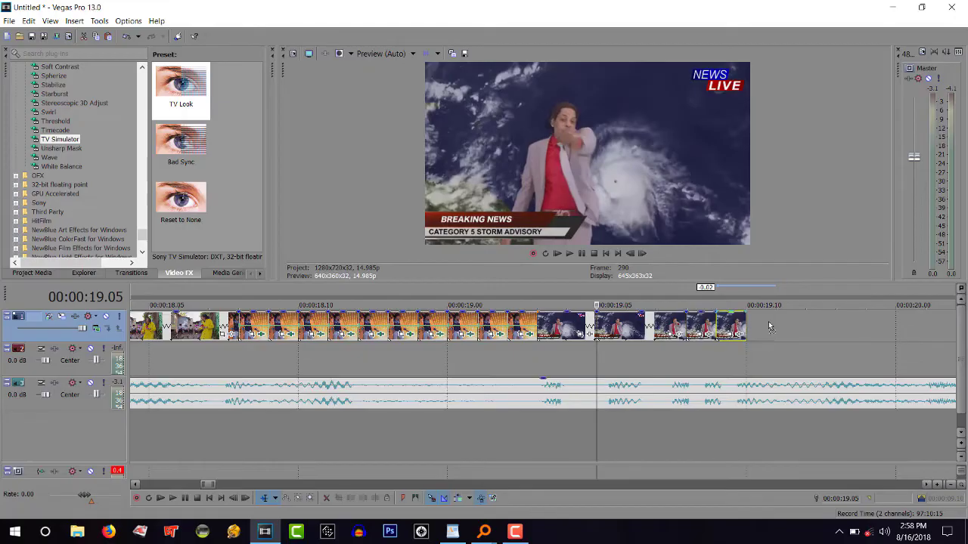
Step: Paste another copy of the news piece at 00:00:19.10 and extend its end to 00:00:20.03
{"action": "key", "text": "ctrl+v"}
{"action": "key", "text": "space"}
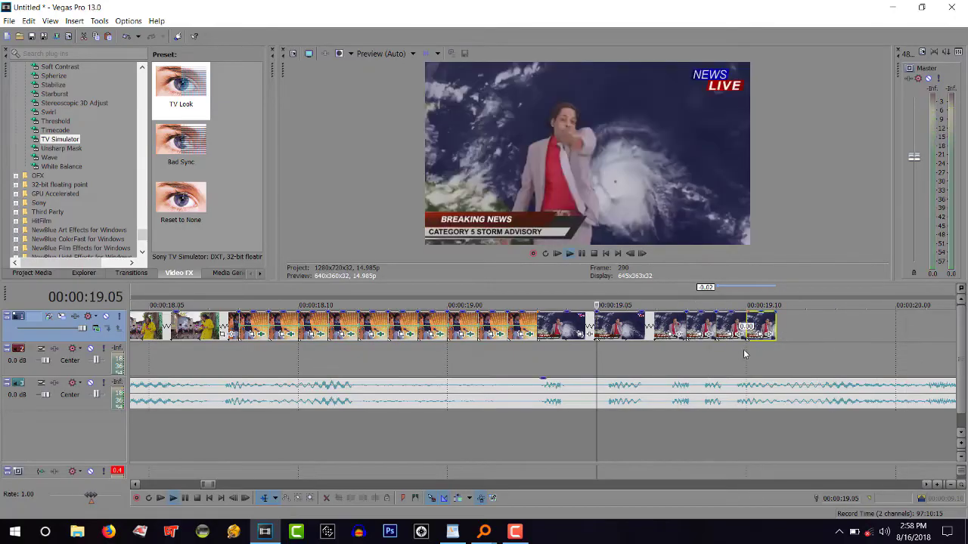
{"action": "scroll", "coordinate": [771, 340], "scroll_direction": "down", "scroll_amount": 3}
{"action": "key", "text": "space"}
{"action": "left_click_drag", "start_coordinate": [610, 333], "coordinate": [715, 333]}
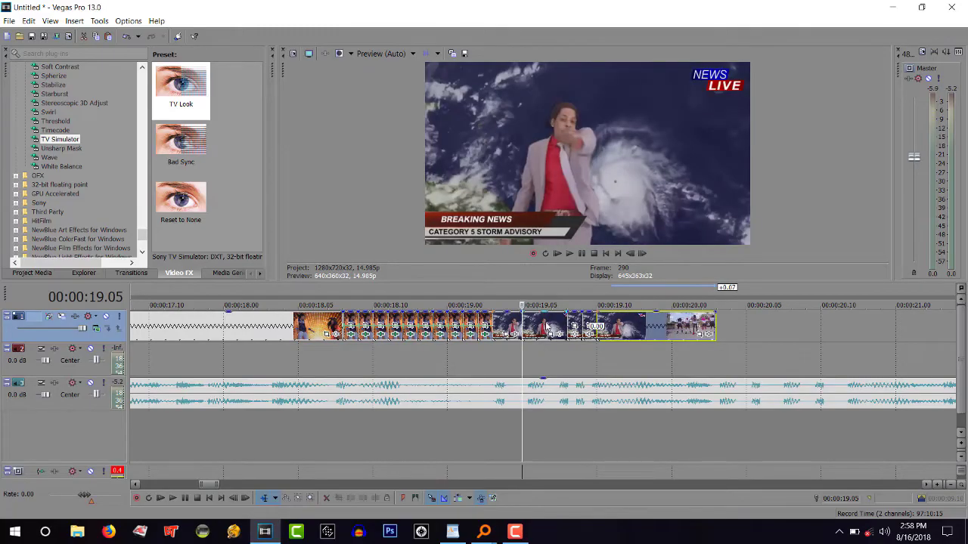
Step: Reverse the news pieces starting at 00:00:19.05 and 00:00:19.09
{"action": "left_click", "coordinate": [550, 327]}
{"action": "right_click", "coordinate": [589, 325]}
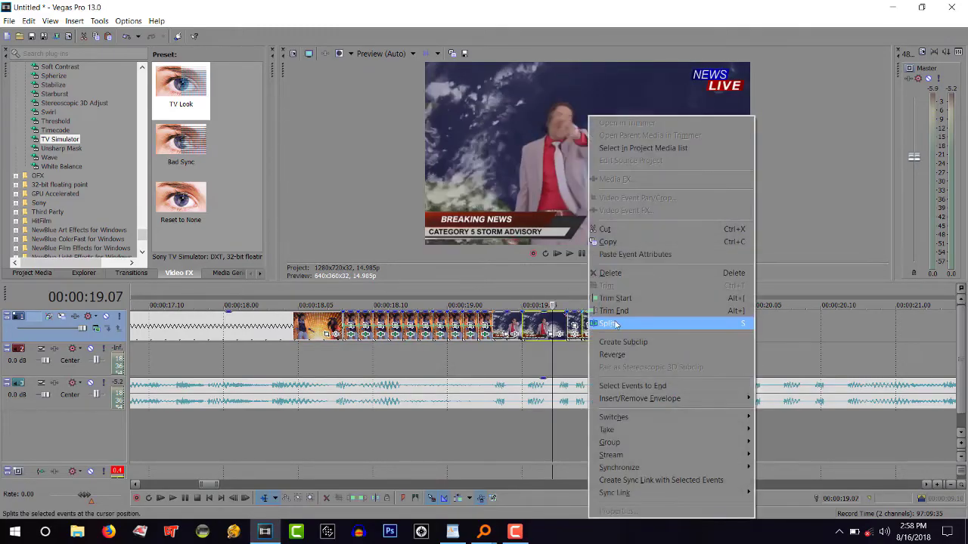
{"action": "left_click", "coordinate": [605, 354]}
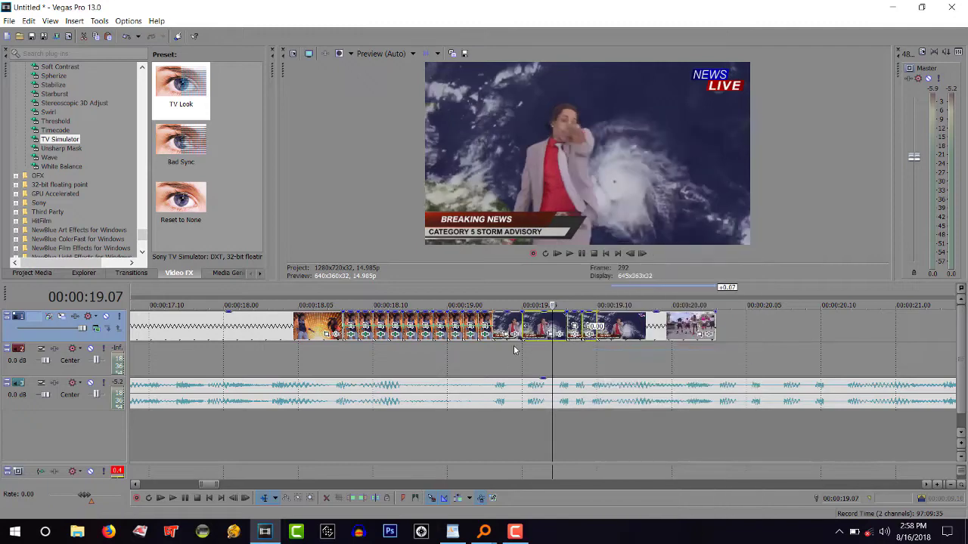
Step: Play from 00:00:19.03 repeatedly to check the news stutter pieces against the audio beats
{"action": "left_click", "coordinate": [518, 356]}
{"action": "left_click", "coordinate": [490, 358]}
{"action": "key", "text": "space"}
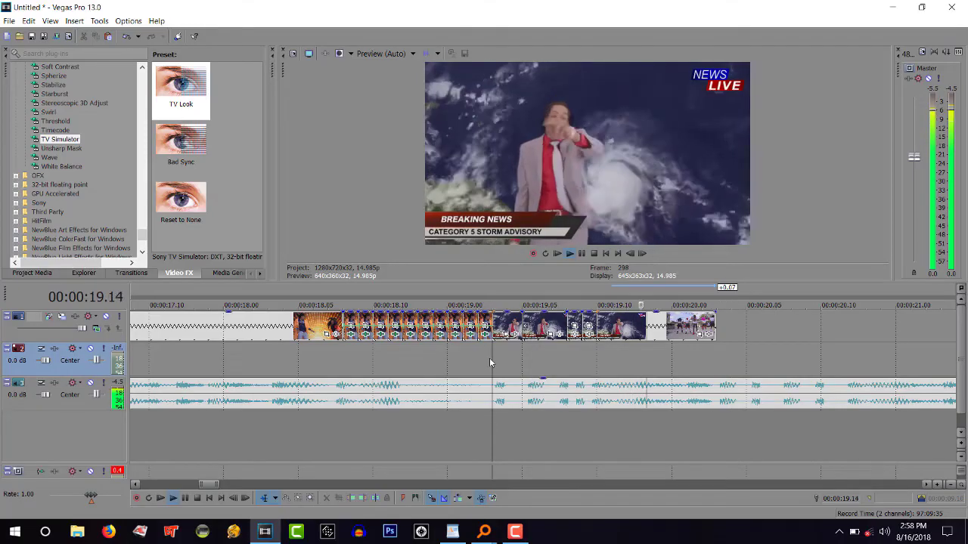
{"action": "key", "text": "space"}
{"action": "key", "text": "space"}
{"action": "key", "text": "space"}
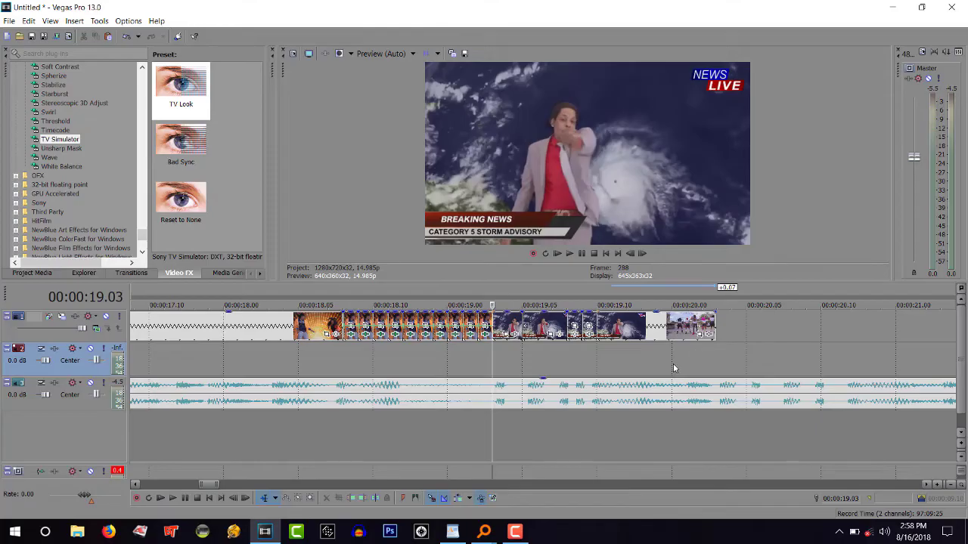
{"action": "key", "text": "space"}
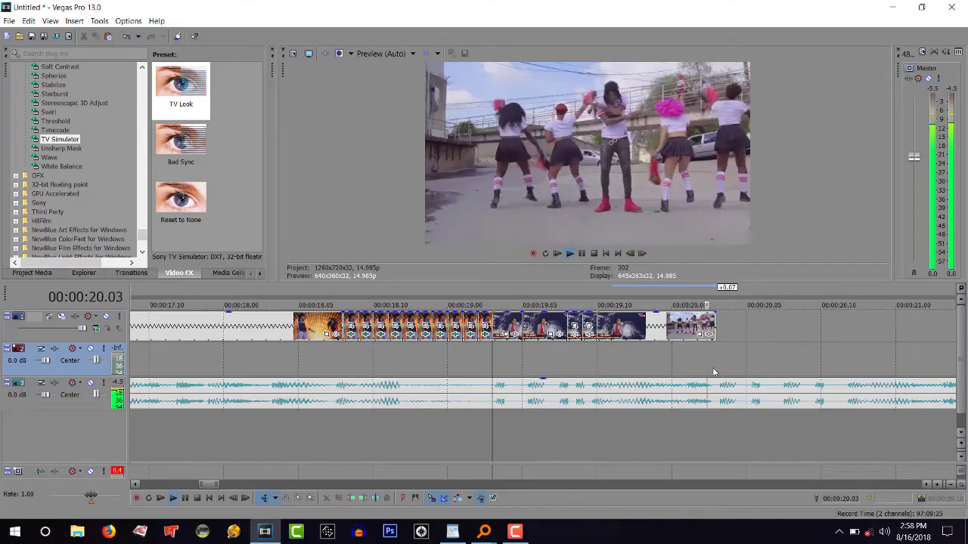
{"action": "key", "text": "space"}
{"action": "key", "text": "space"}
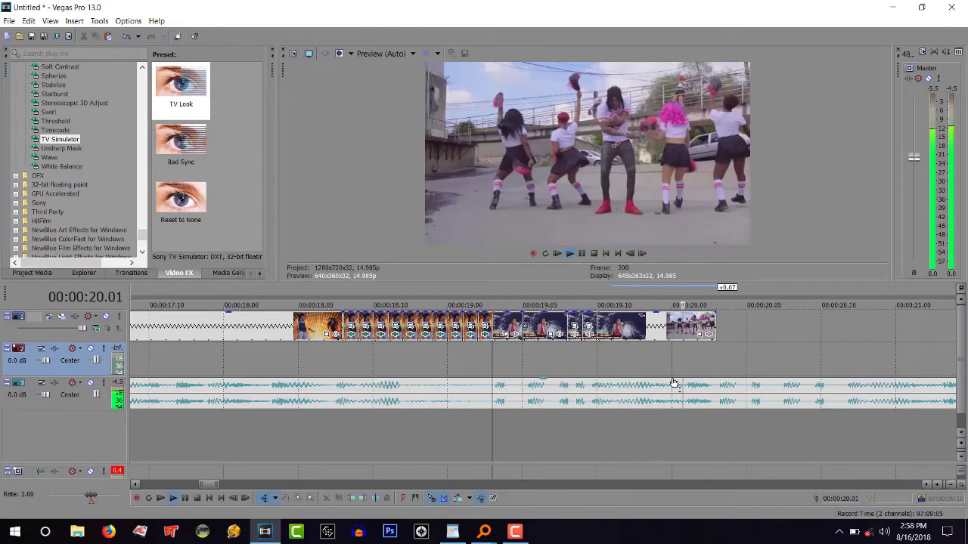
{"action": "key", "text": "space"}
Step: Copy the news piece at 00:00:19.03 to 00:00:20.03, 20.05, 20.08, 20.10 and 20.12, extending the last copy to 00:00:21.07
{"action": "left_click", "coordinate": [514, 325]}
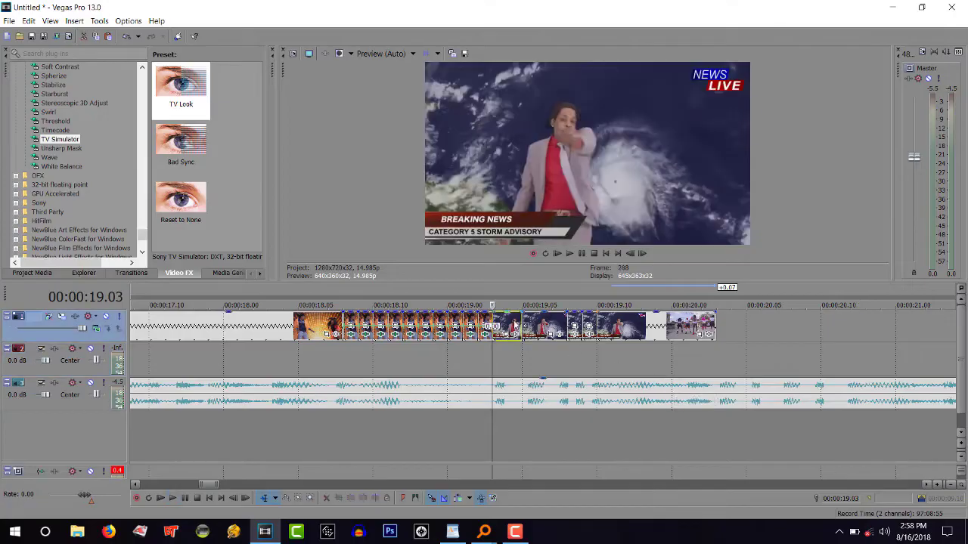
{"action": "left_click", "coordinate": [730, 371]}
{"action": "scroll", "coordinate": [657, 350], "scroll_direction": "up", "scroll_amount": 3}
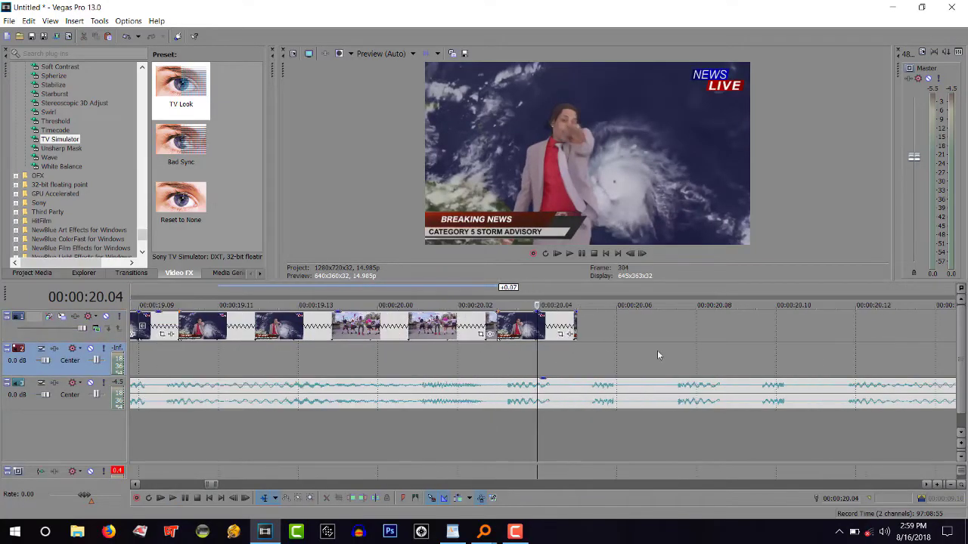
{"action": "left_click", "coordinate": [527, 323]}
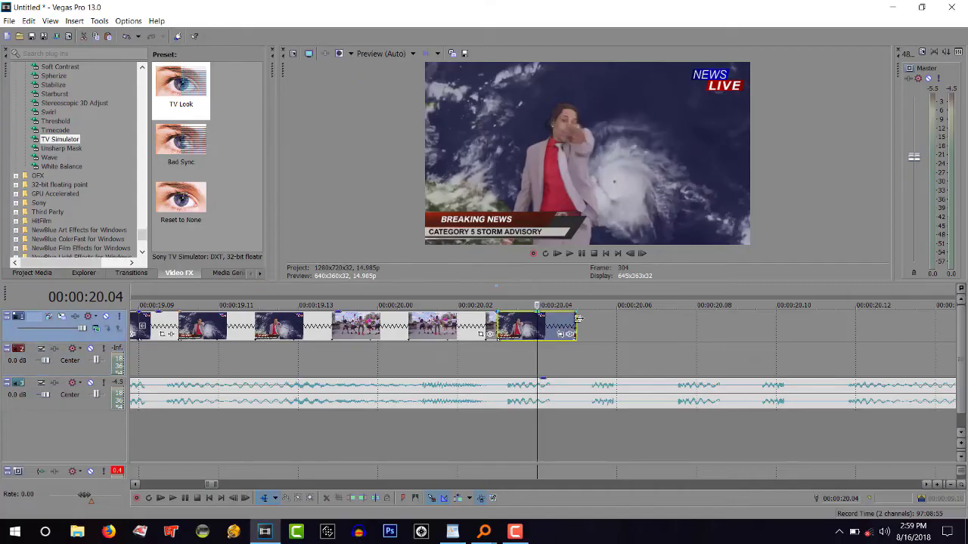
{"action": "left_click_drag", "start_coordinate": [614, 326], "coordinate": [775, 320]}
{"action": "left_click_drag", "start_coordinate": [716, 323], "coordinate": [883, 331]}
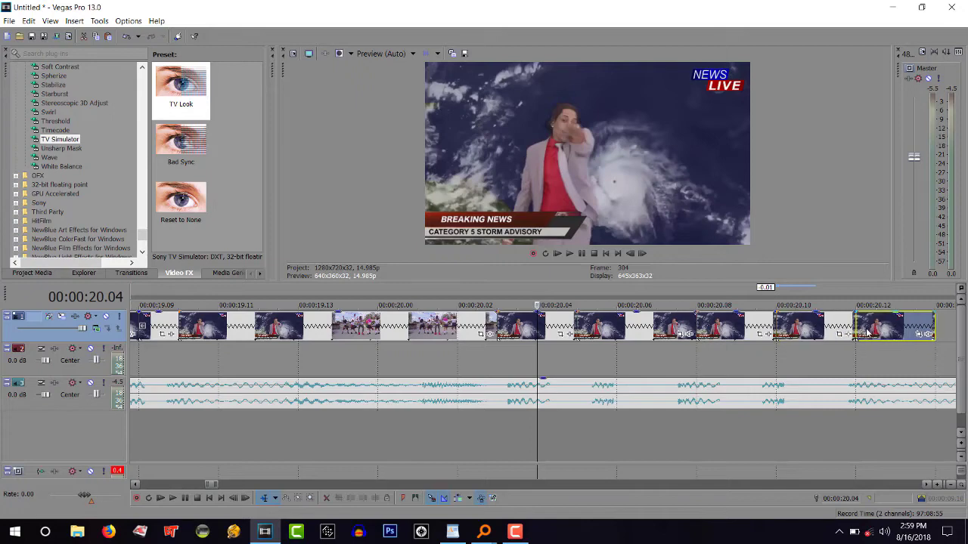
{"action": "scroll", "coordinate": [732, 350], "scroll_direction": "down", "scroll_amount": 2}
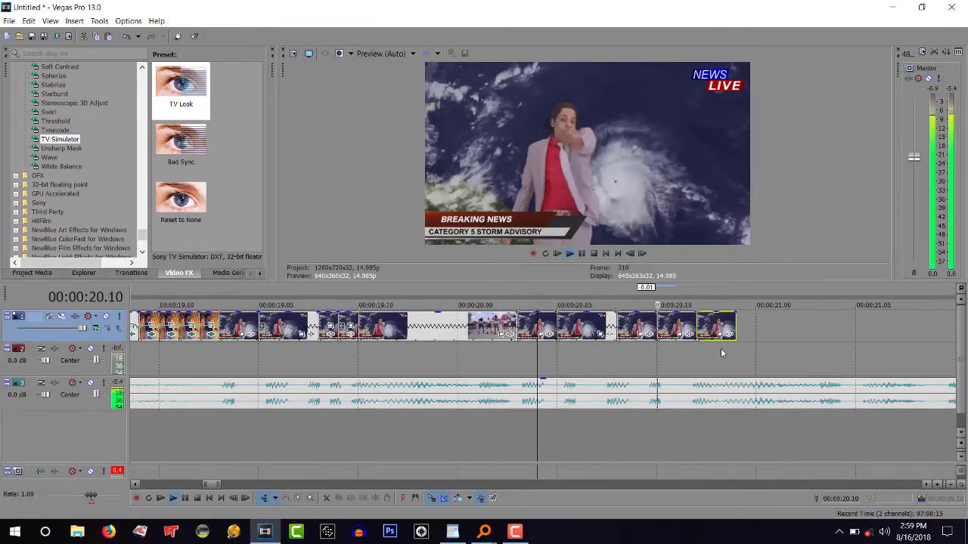
{"action": "left_click_drag", "start_coordinate": [735, 326], "coordinate": [904, 326]}
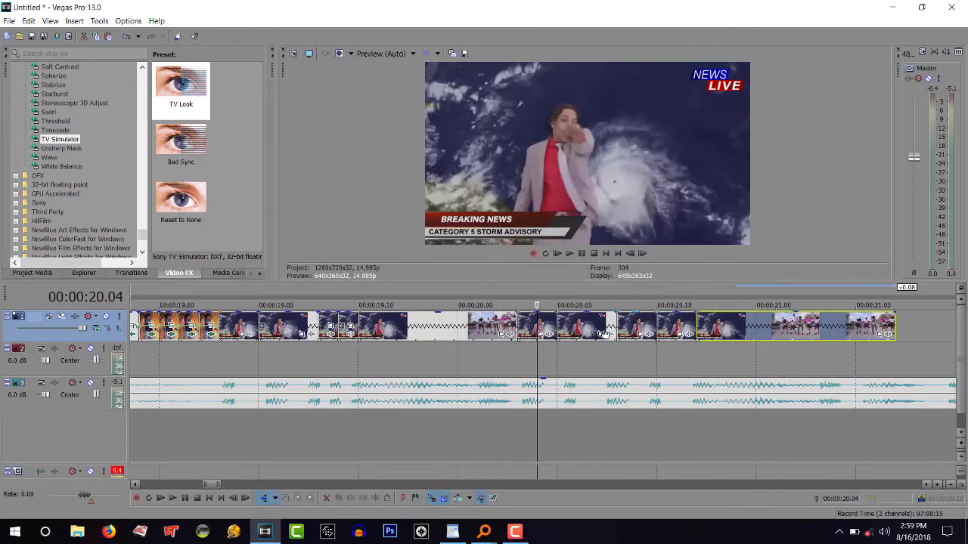
Step: Reverse the news pieces starting at 00:00:20.05 and 00:00:20.10
{"action": "left_click", "coordinate": [573, 326]}
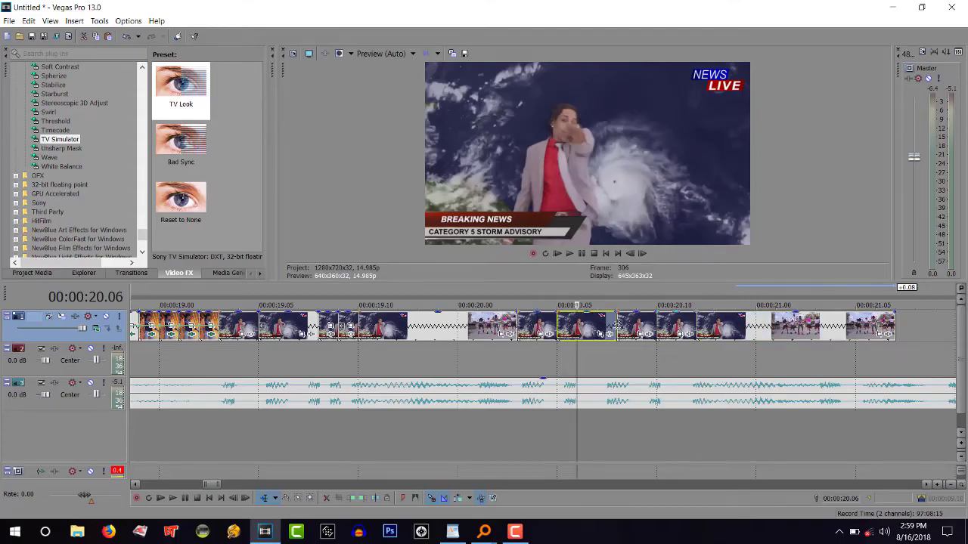
{"action": "right_click", "coordinate": [664, 327]}
{"action": "left_click", "coordinate": [685, 354]}
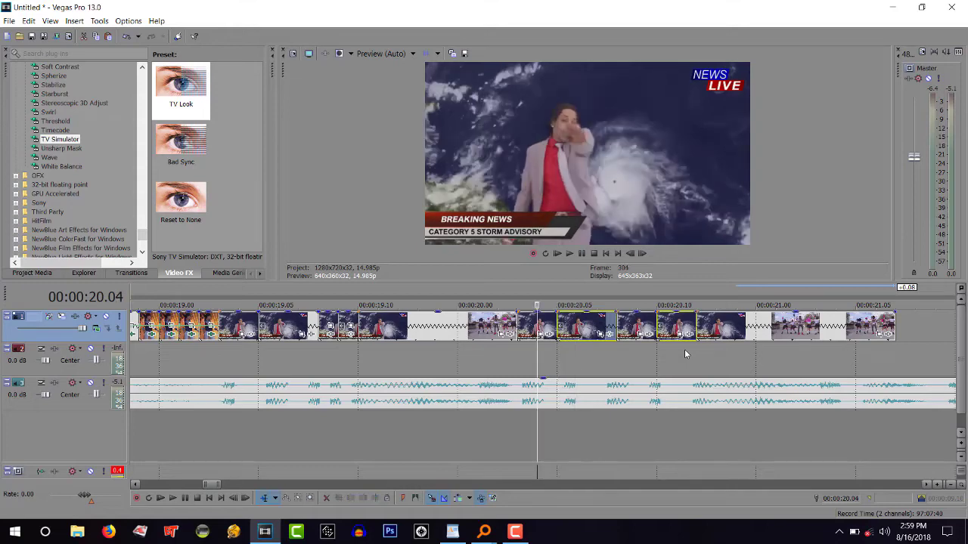
Step: Play from 00:00:20.02 to review the second run of news stutter pieces against the audio
{"action": "left_click", "coordinate": [499, 348]}
{"action": "key", "text": "space"}
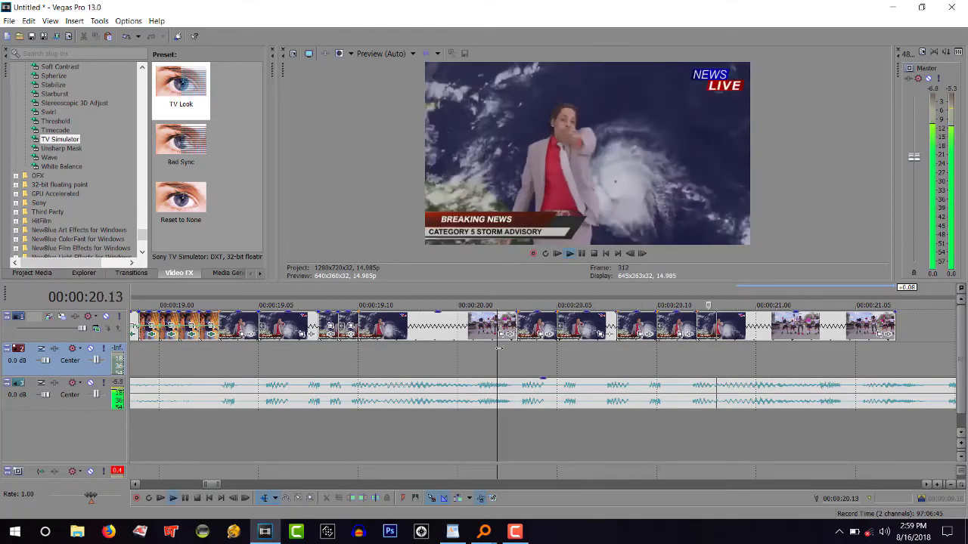
{"action": "key", "text": "space"}
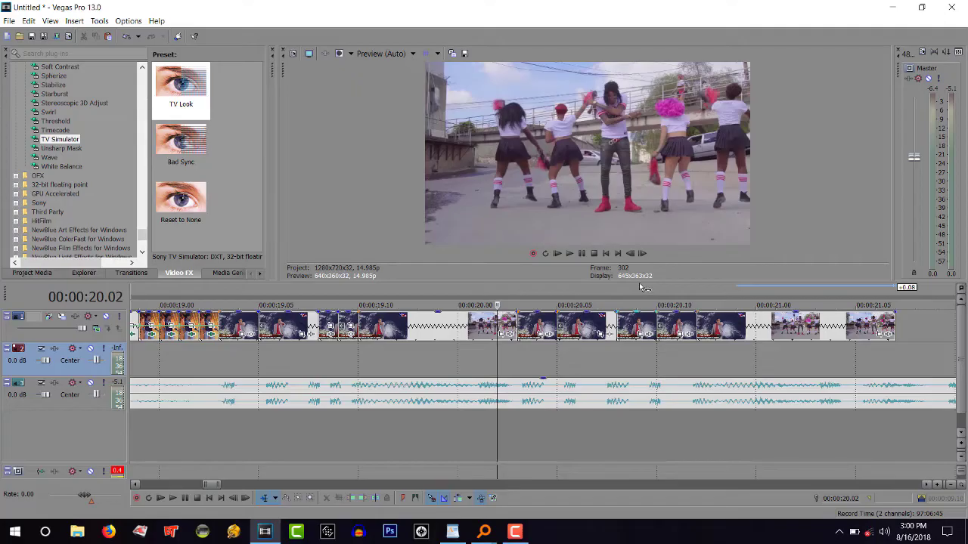
Step: Play from 00:00:20.02 and again from 00:00:20.12 to check the last news piece against the remaining audio
{"action": "key", "text": "space"}
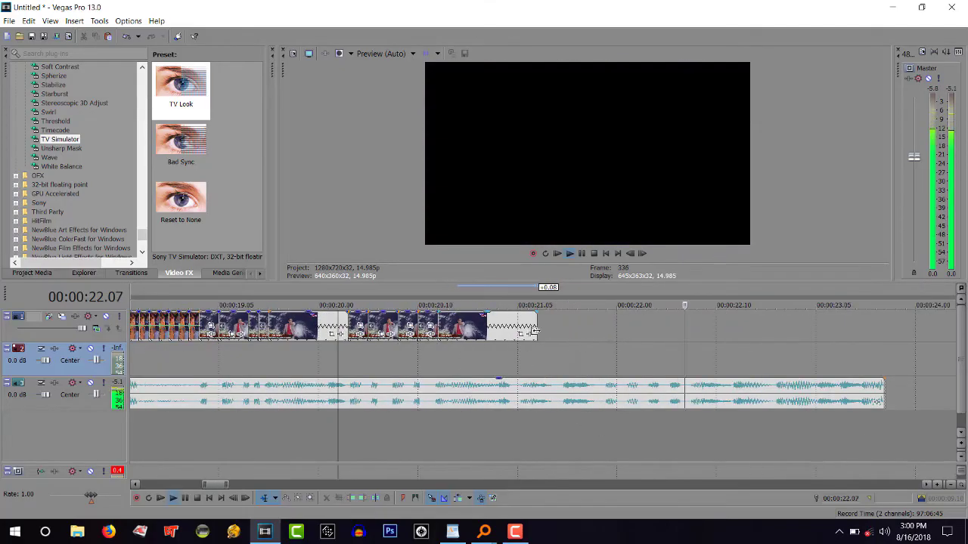
{"action": "key", "text": "space"}
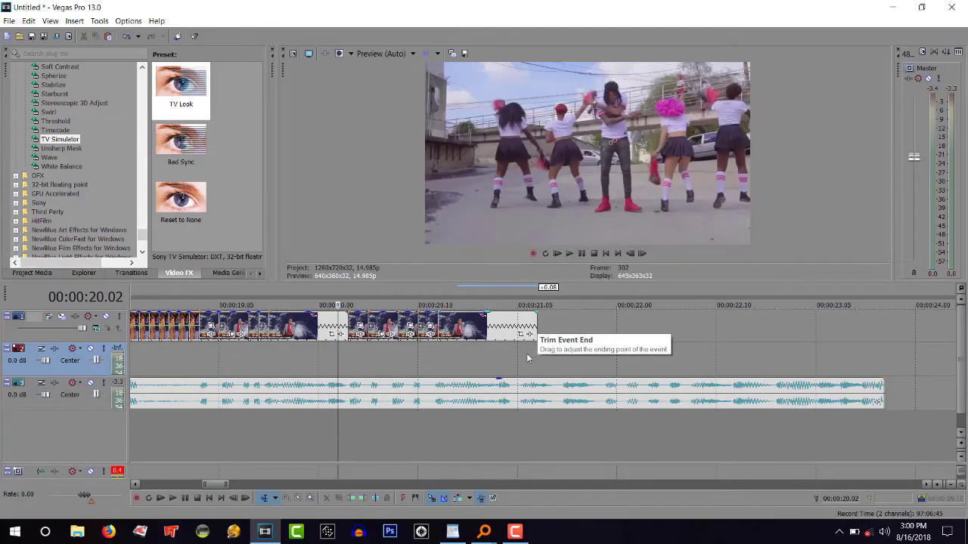
{"action": "left_click", "coordinate": [432, 366]}
{"action": "key", "text": "space"}
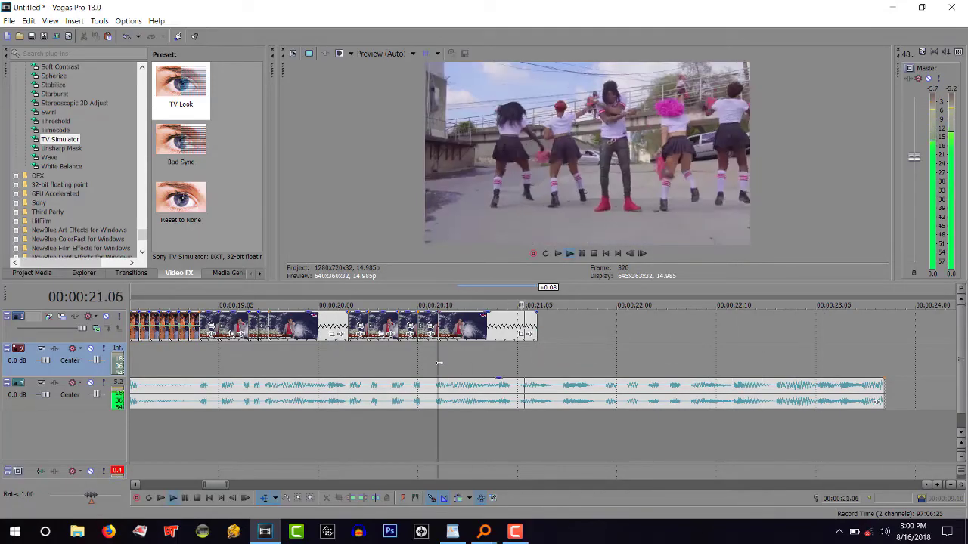
{"action": "key", "text": "space"}
Step: Extend the last news piece's end to 00:00:23.01 and trim the audio clip's end to the same point
{"action": "left_click_drag", "start_coordinate": [537, 325], "coordinate": [795, 325]}
{"action": "key", "text": "space"}
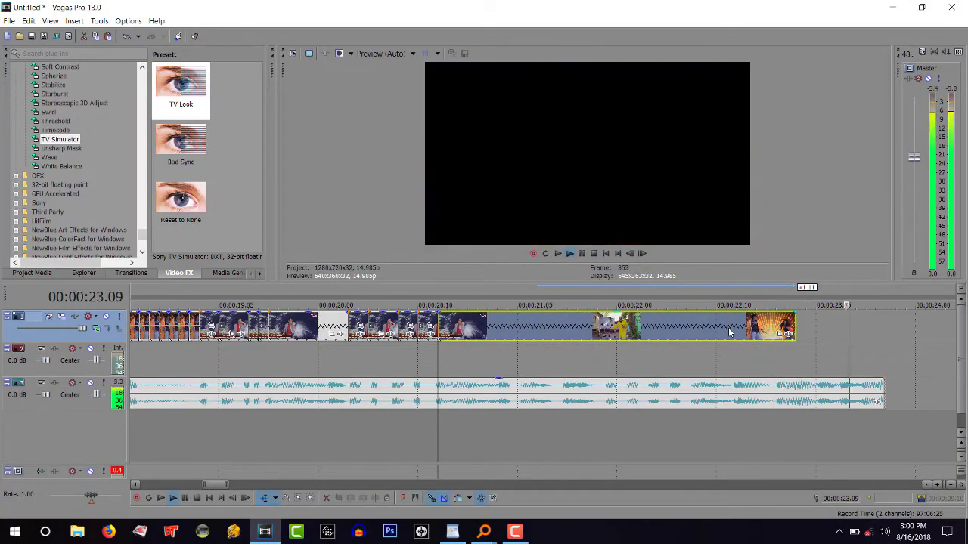
{"action": "key", "text": "space"}
{"action": "key", "text": "space"}
{"action": "left_click_drag", "start_coordinate": [792, 323], "coordinate": [775, 325]}
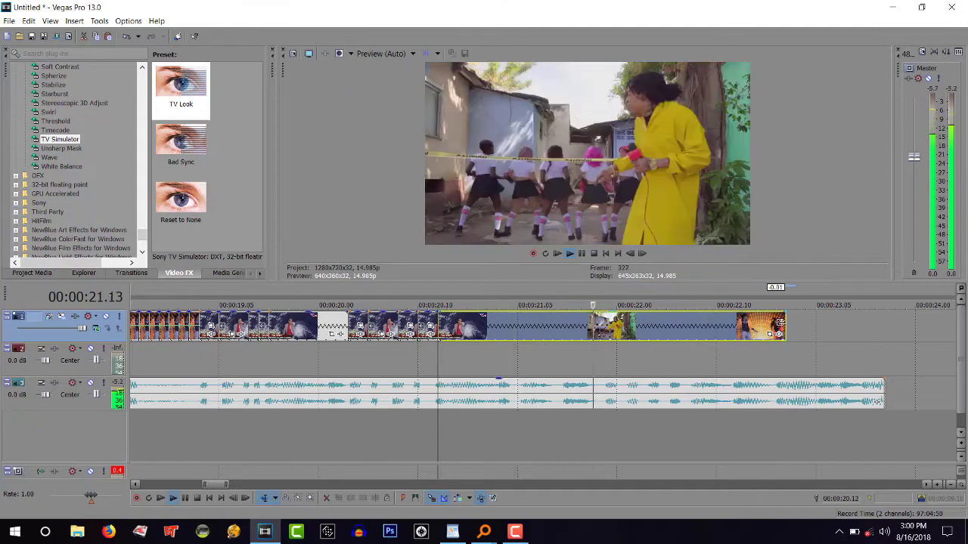
{"action": "key", "text": "space"}
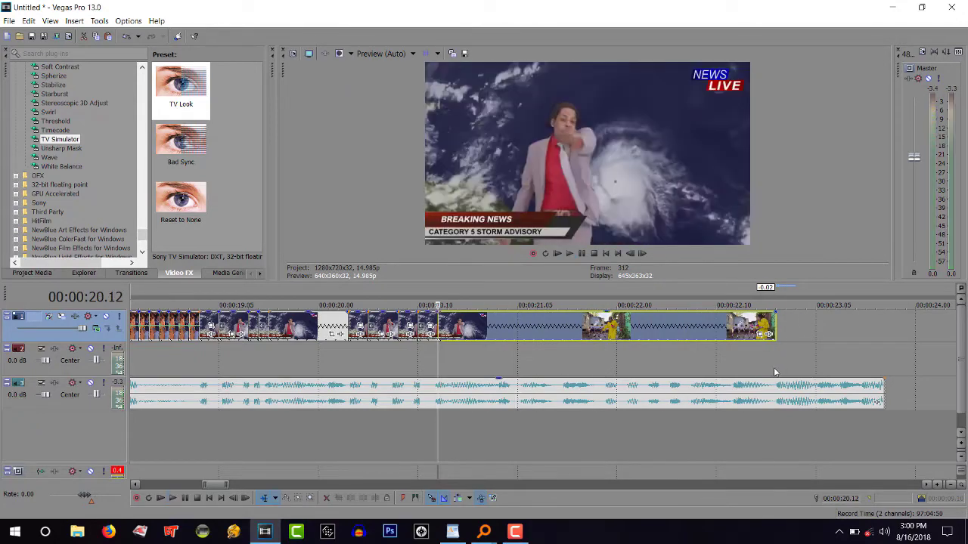
{"action": "left_click", "coordinate": [775, 371]}
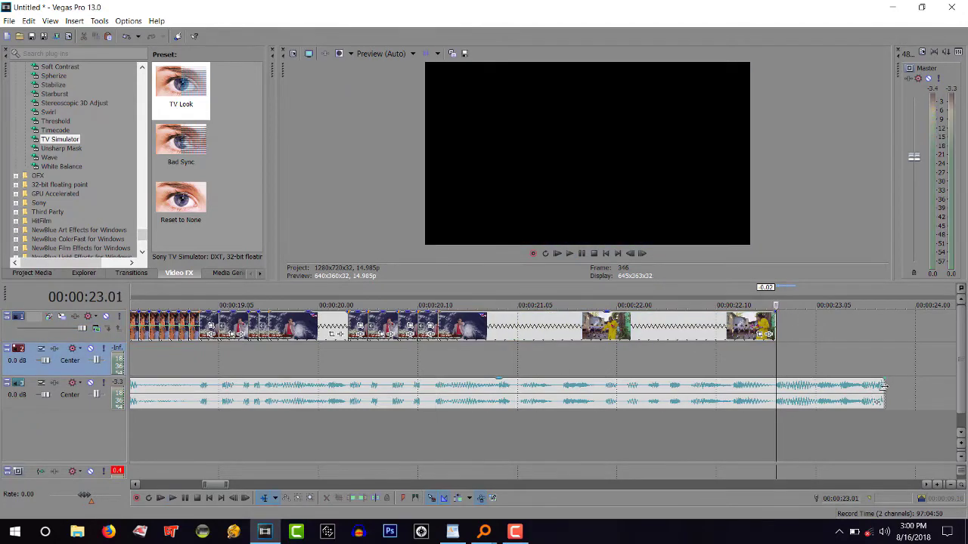
{"action": "left_click_drag", "start_coordinate": [883, 387], "coordinate": [775, 386]}
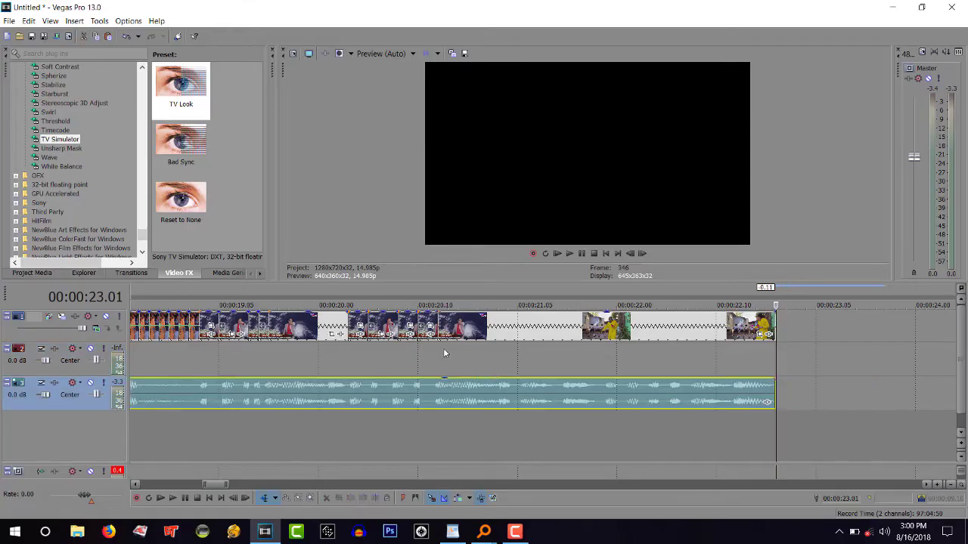
Step: Play from 00:00:20.13 repeatedly to find the beats in the extended part of the video
{"action": "left_click", "coordinate": [445, 353]}
{"action": "key", "text": "space"}
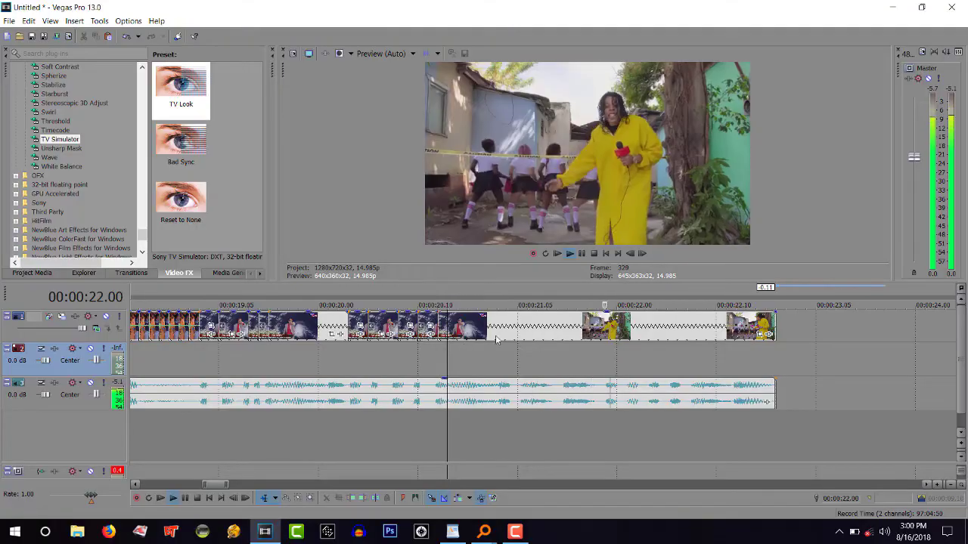
{"action": "key", "text": "space"}
{"action": "key", "text": "space"}
{"action": "key", "text": "space"}
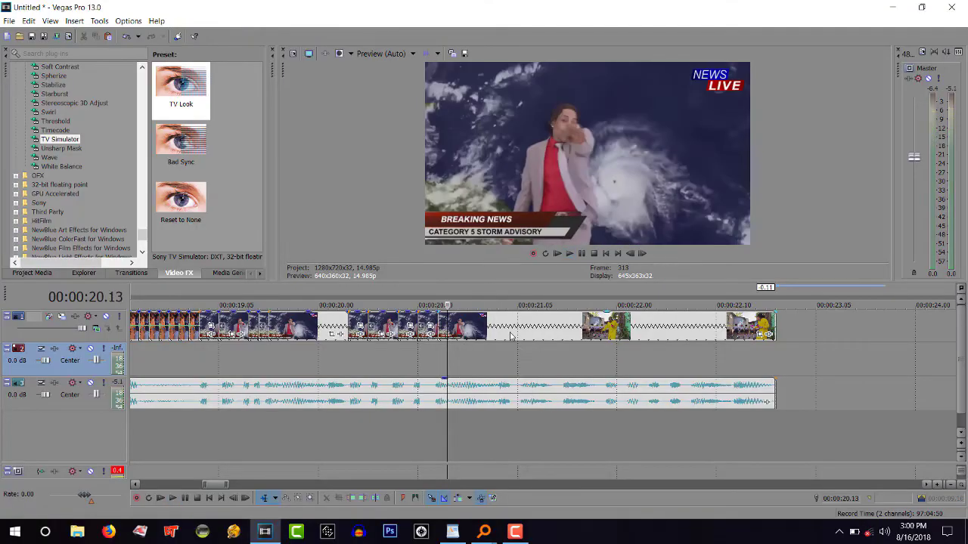
{"action": "key", "text": "space"}
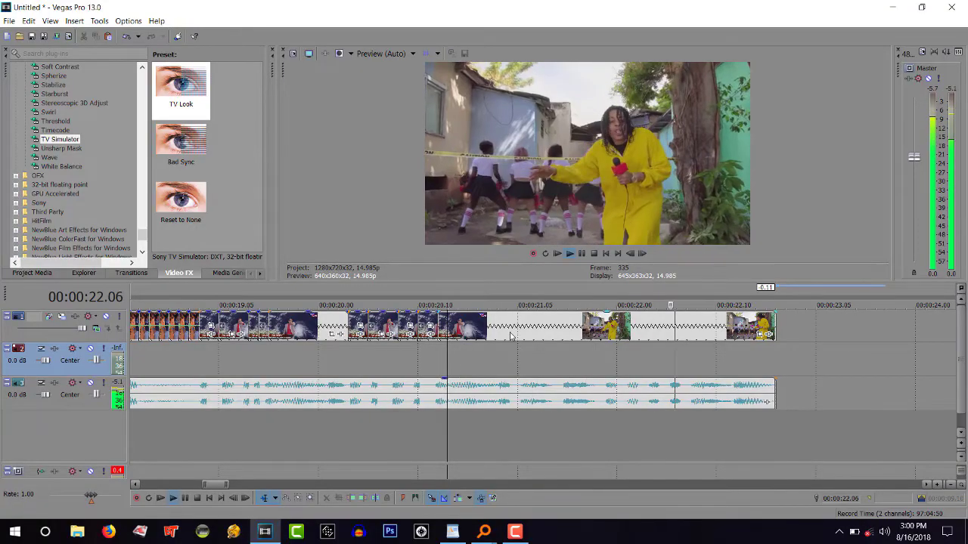
{"action": "key", "text": "space"}
Step: Split the extended clip at 00:00:21.04, 21.08 and 21.13, trimming one frame off the start of each following piece to leave gaps
{"action": "left_click", "coordinate": [511, 335]}
{"action": "scroll", "coordinate": [529, 335], "scroll_direction": "up", "scroll_amount": 3}
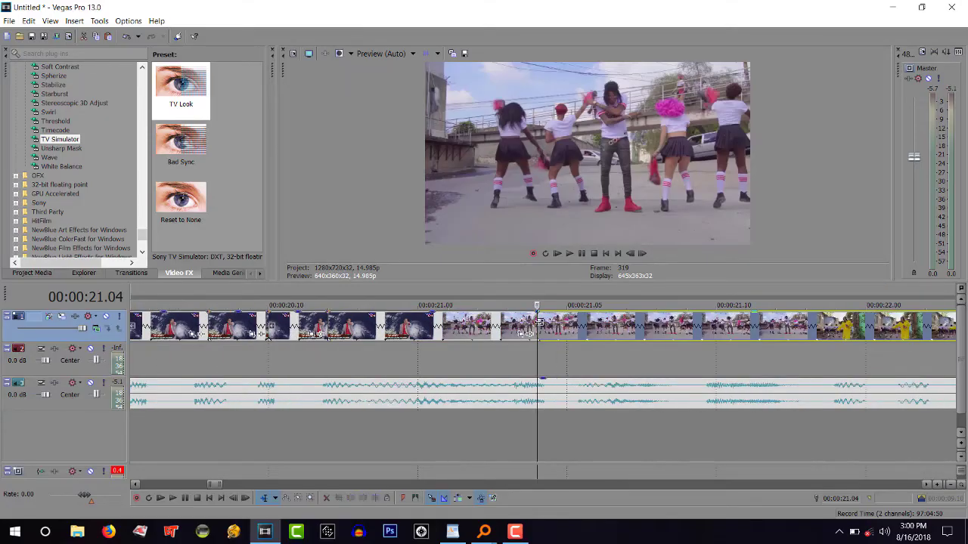
{"action": "left_click_drag", "start_coordinate": [540, 322], "coordinate": [568, 321]}
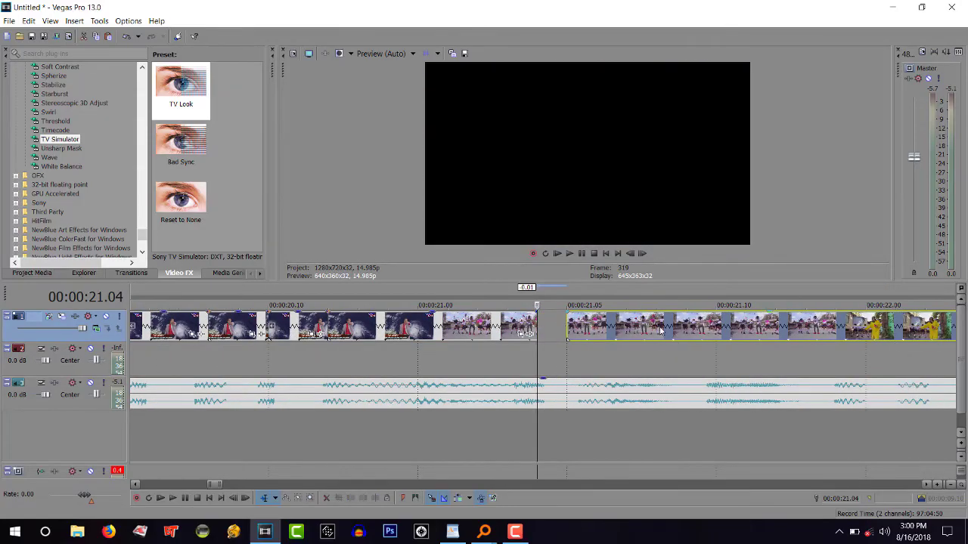
{"action": "left_click", "coordinate": [667, 330]}
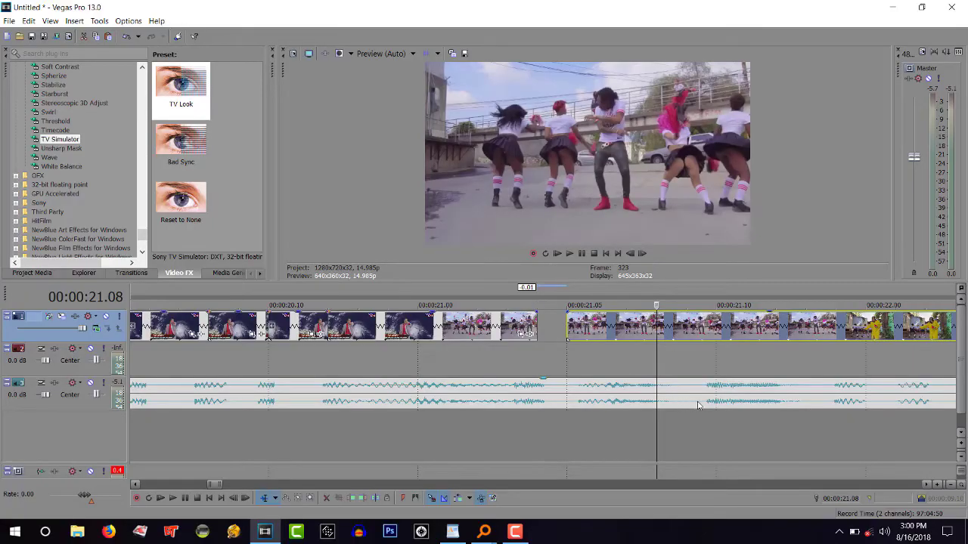
{"action": "key", "text": "s"}
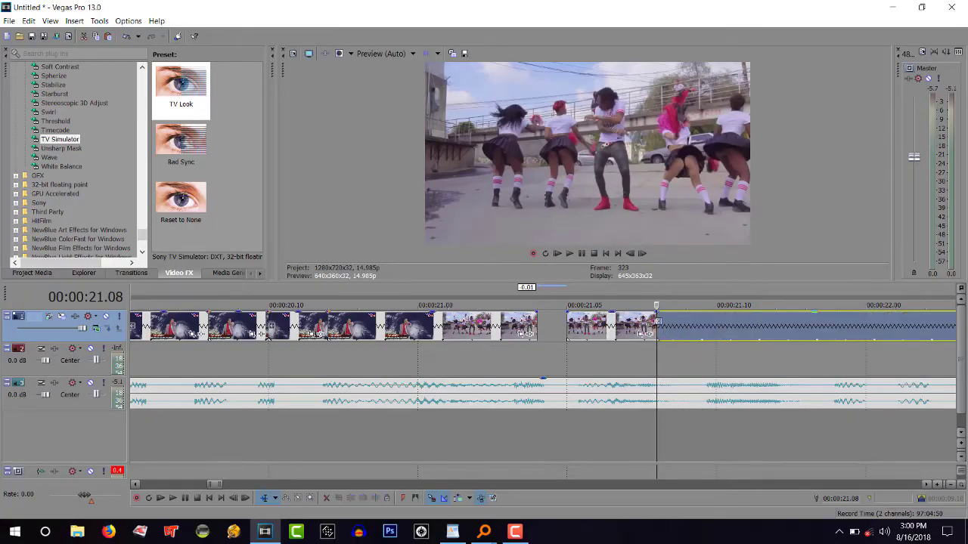
{"action": "left_click_drag", "start_coordinate": [750, 327], "coordinate": [780, 366]}
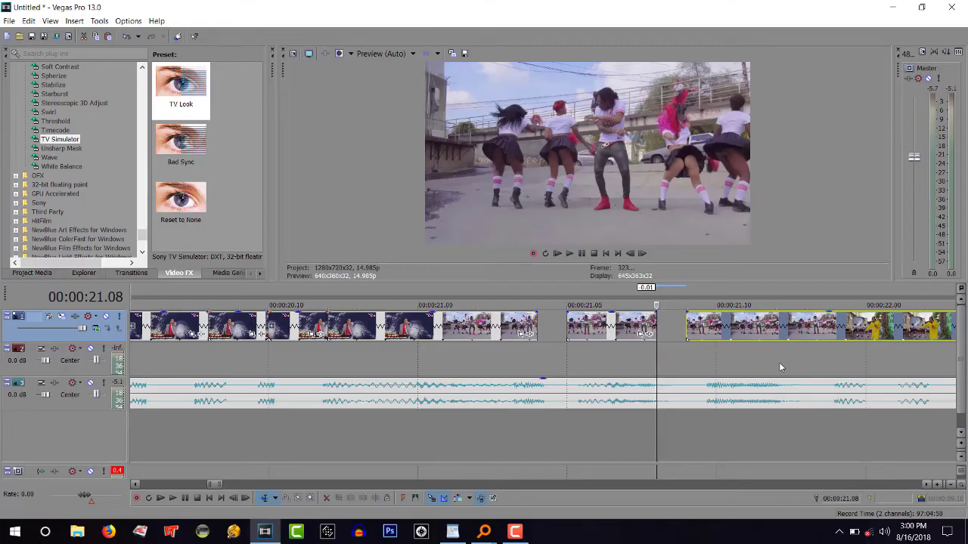
{"action": "left_click", "coordinate": [806, 329]}
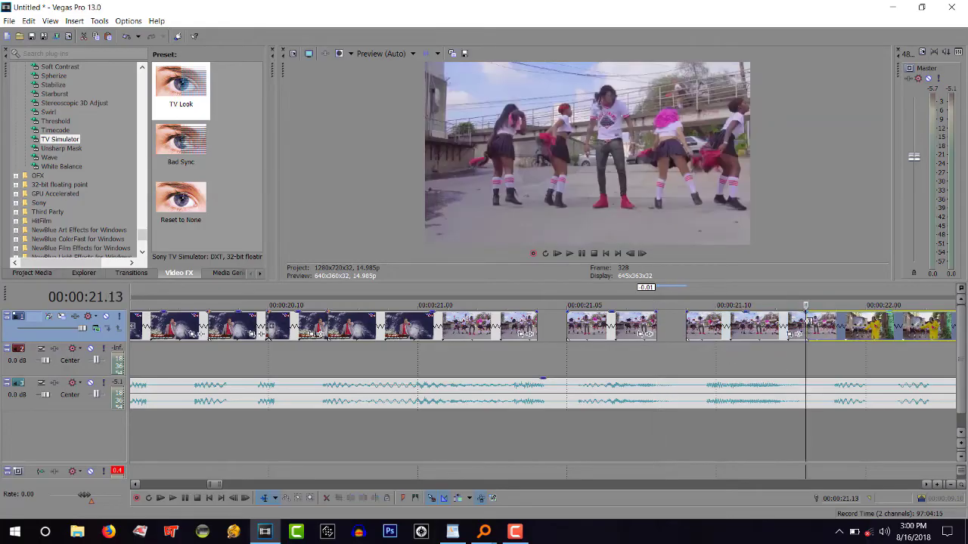
{"action": "left_click_drag", "start_coordinate": [824, 323], "coordinate": [831, 324]}
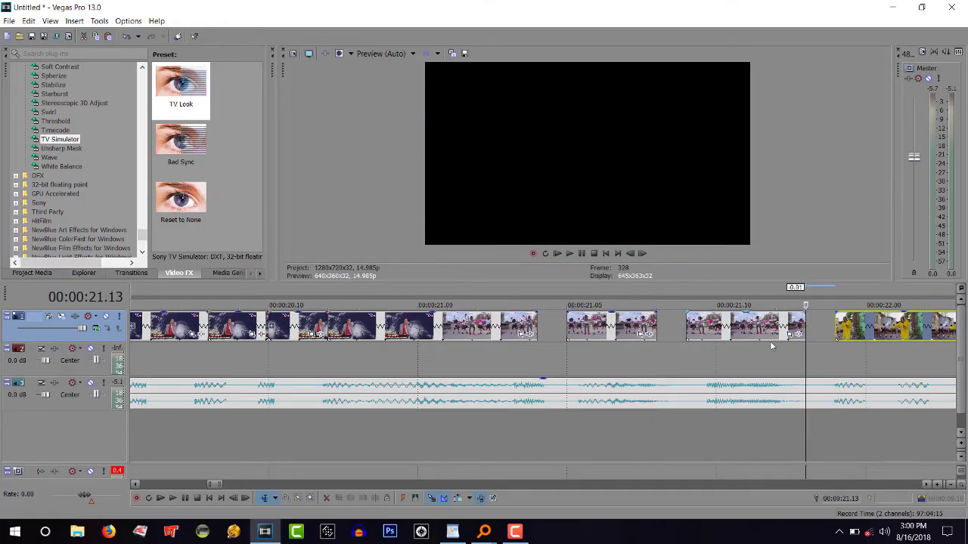
Step: Play from 00:00:21.01 repeatedly to check the gaps between the dance pieces against the audio beats
{"action": "scroll", "coordinate": [778, 346], "scroll_direction": "down", "scroll_amount": 2}
{"action": "left_click", "coordinate": [360, 353]}
{"action": "key", "text": "space"}
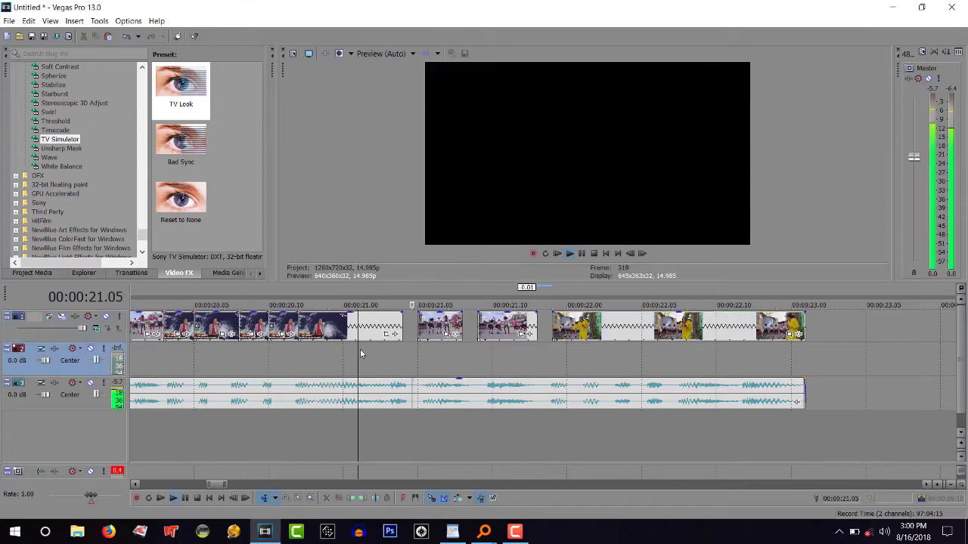
{"action": "key", "text": "space"}
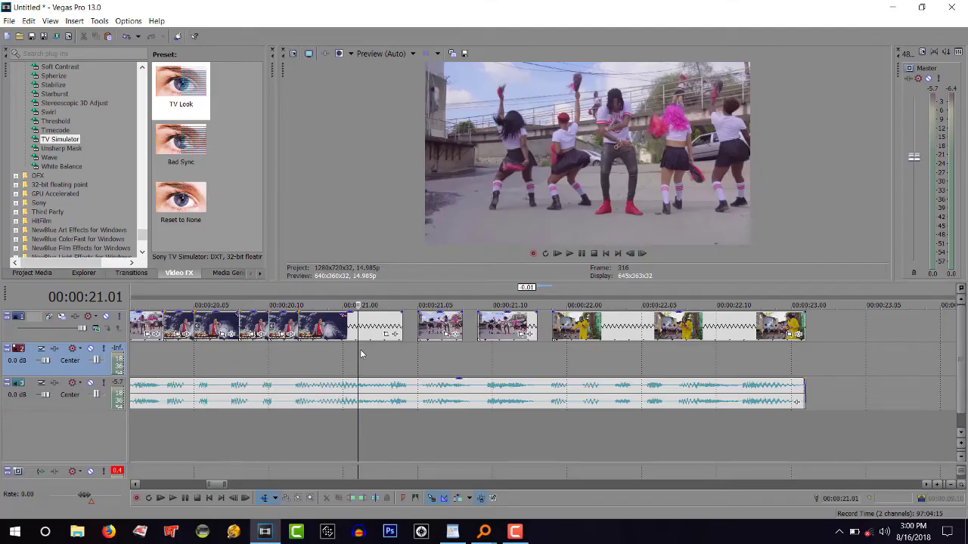
{"action": "key", "text": "space"}
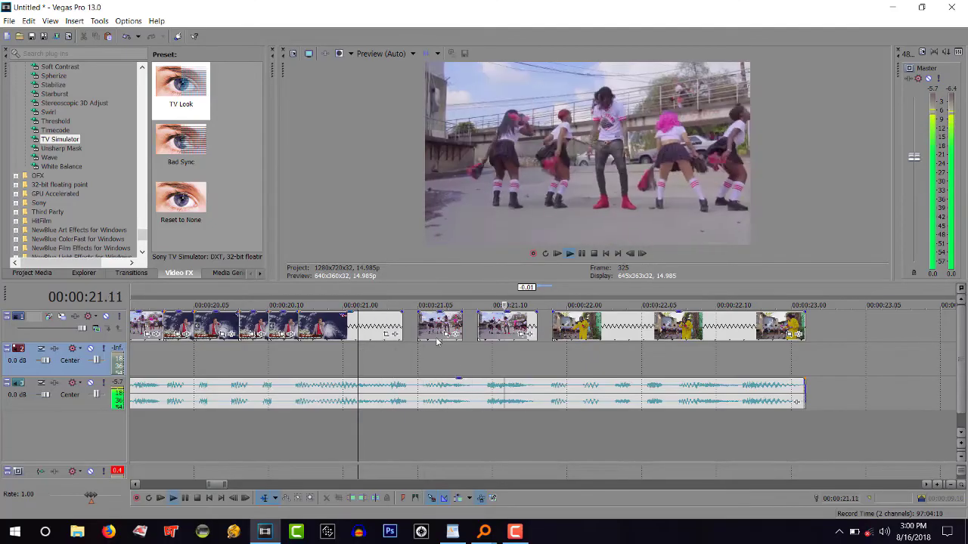
{"action": "key", "text": "space"}
{"action": "key", "text": "space"}
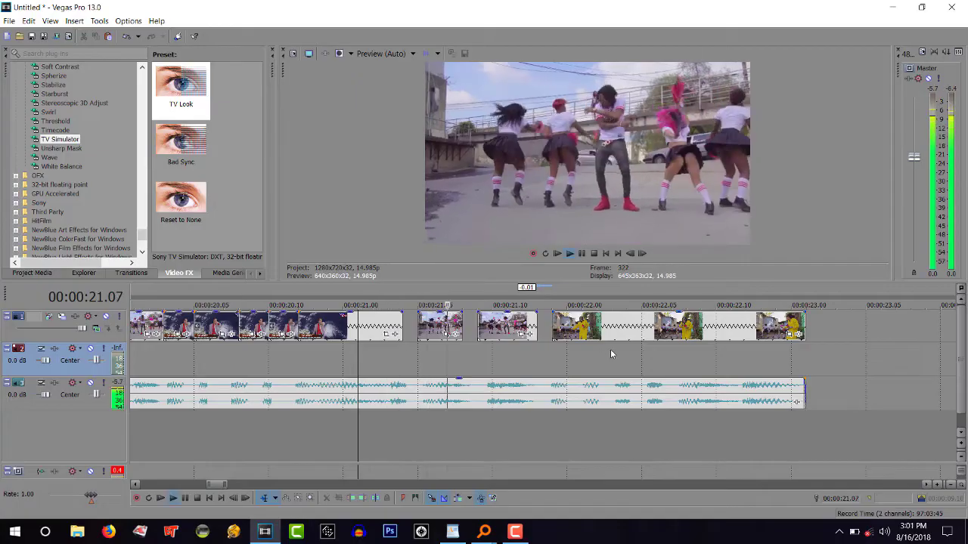
Step: Cut the yellow-coat clip into one-frame pieces at 00:00:21.14, 22.01, 22.03 and 22.05 with one-frame gaps, resuming at 22.07
{"action": "left_click", "coordinate": [569, 330]}
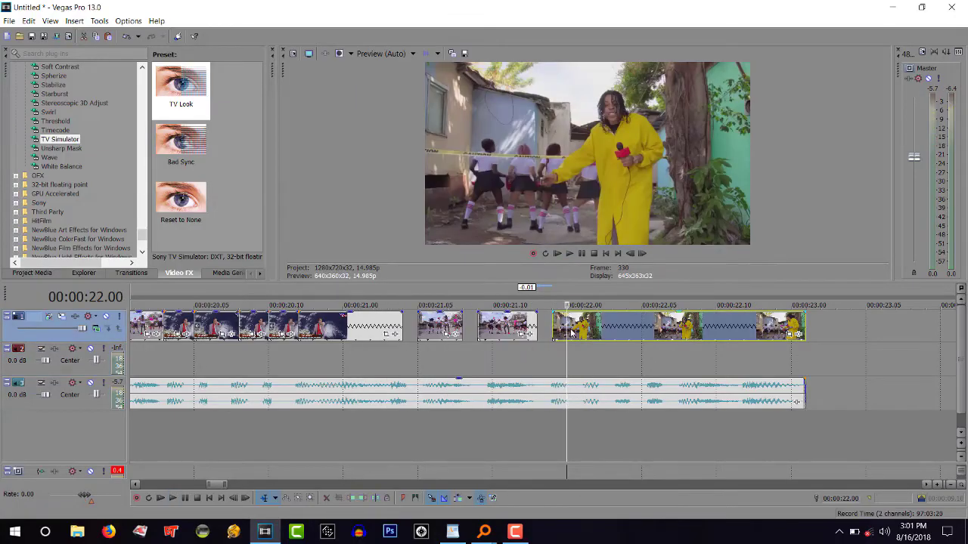
{"action": "key", "text": "s"}
{"action": "left_click_drag", "start_coordinate": [565, 319], "coordinate": [613, 319]}
{"action": "left_click", "coordinate": [597, 318]}
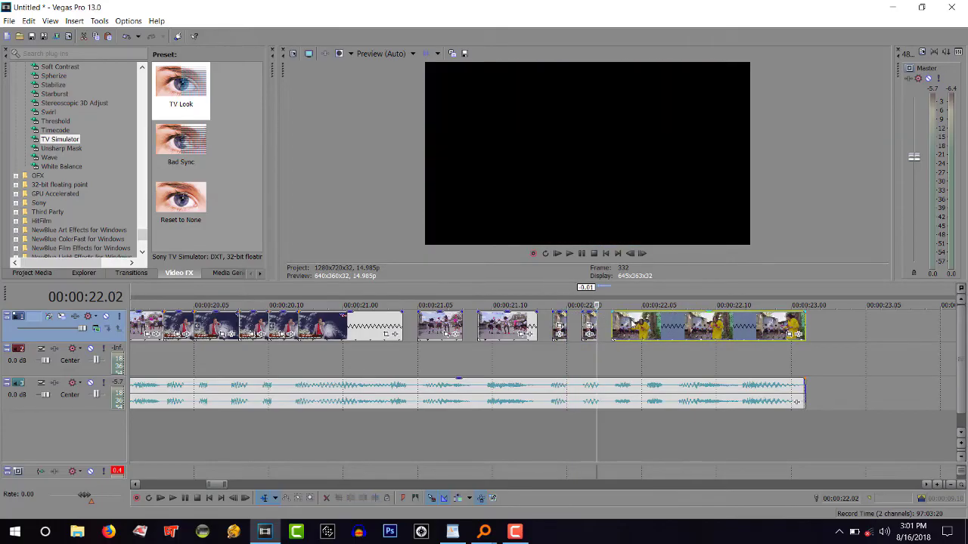
{"action": "left_click", "coordinate": [627, 318]}
{"action": "left_click_drag", "start_coordinate": [612, 325], "coordinate": [643, 326]}
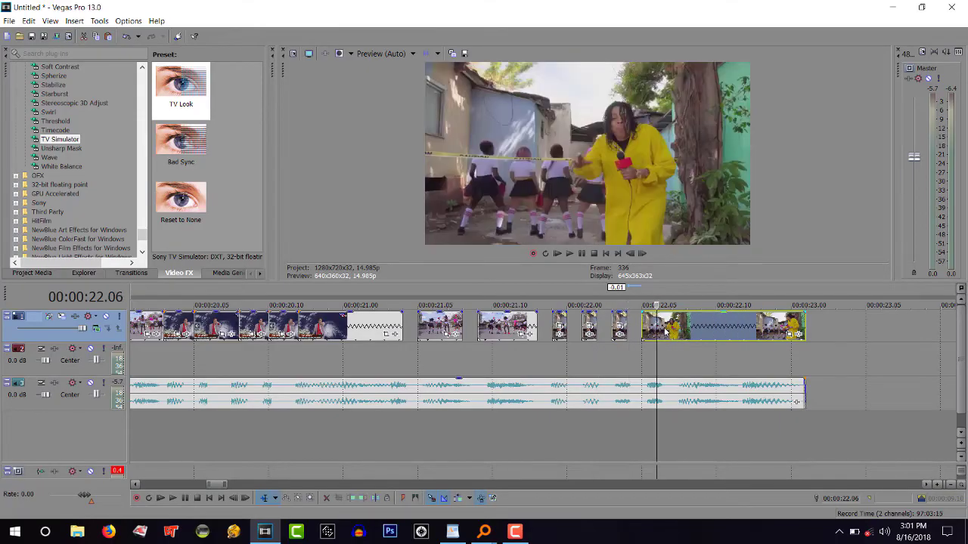
{"action": "left_click", "coordinate": [667, 331]}
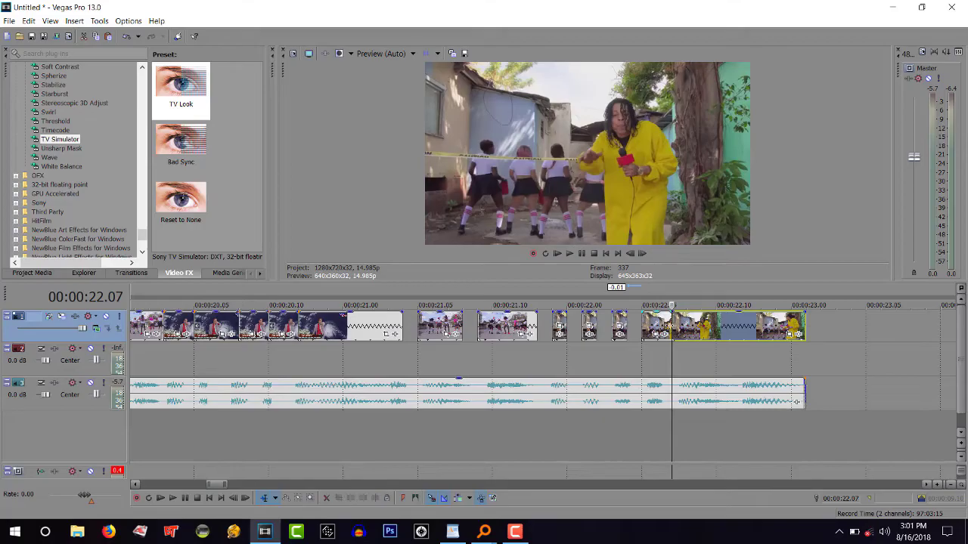
{"action": "key", "text": "s"}
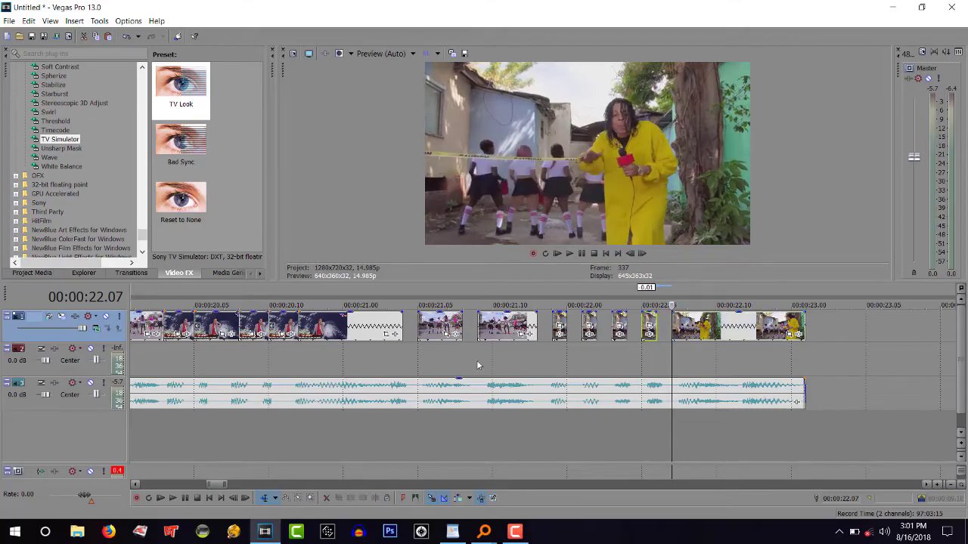
Step: Play from 00:00:20.13 to review the dance and yellow-coat pieces with their gaps against the audio
{"action": "left_click", "coordinate": [308, 358]}
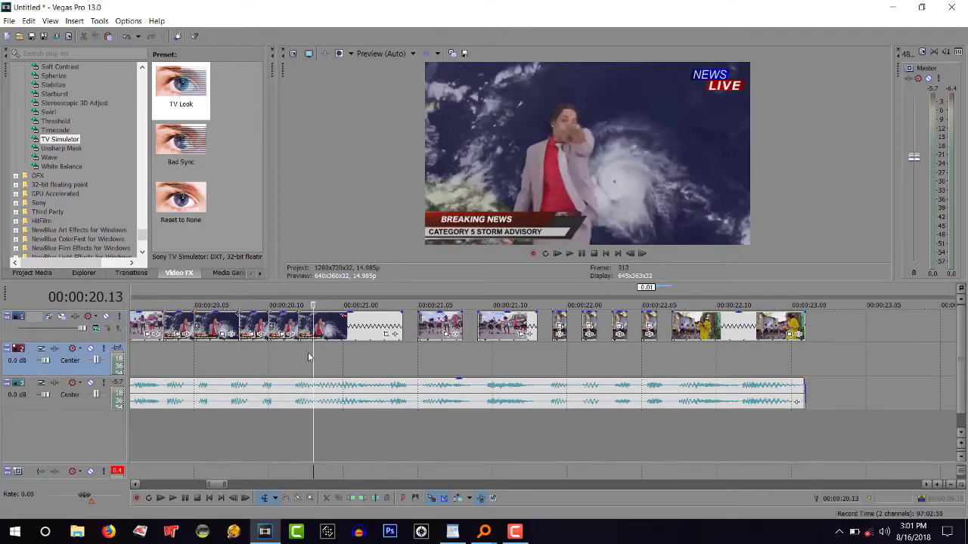
{"action": "key", "text": "space"}
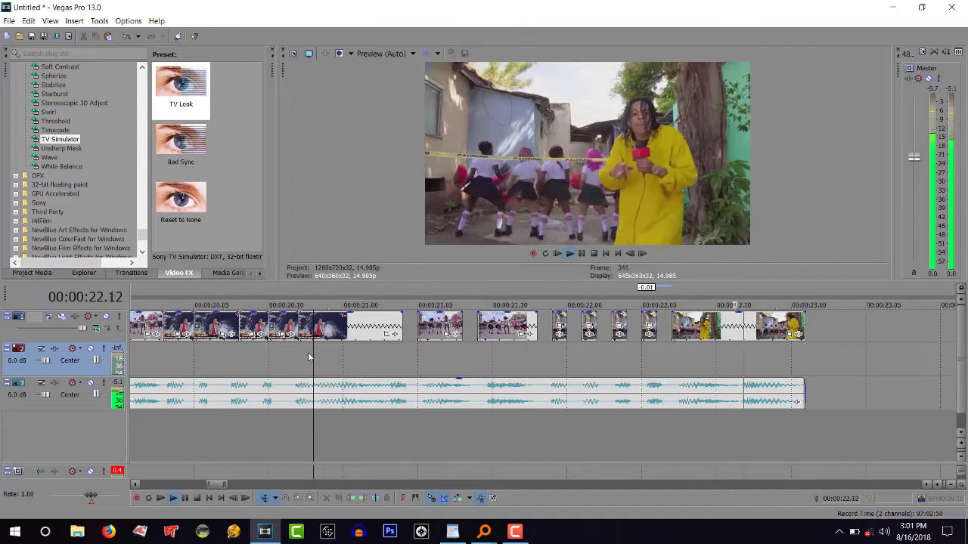
{"action": "key", "text": "space"}
{"action": "key", "text": "space"}
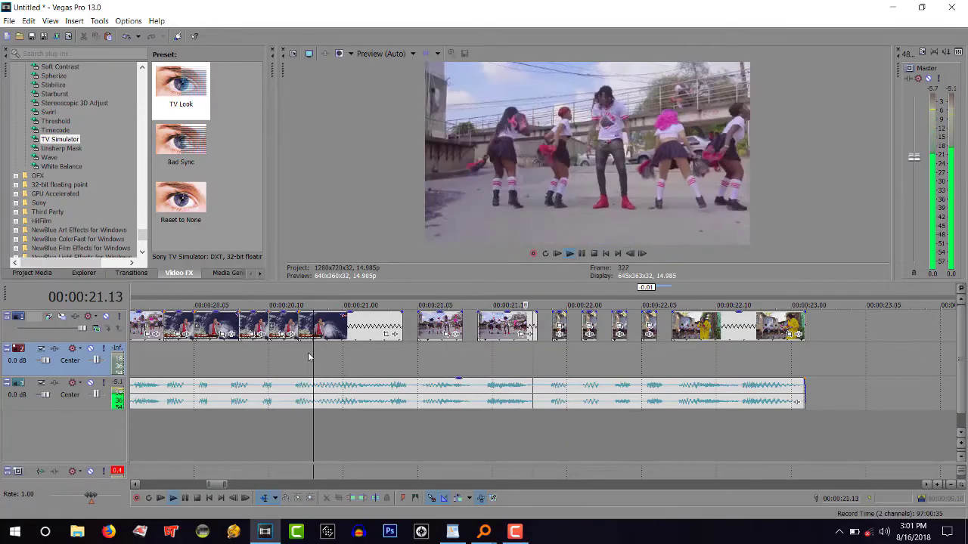
{"action": "key", "text": "space"}
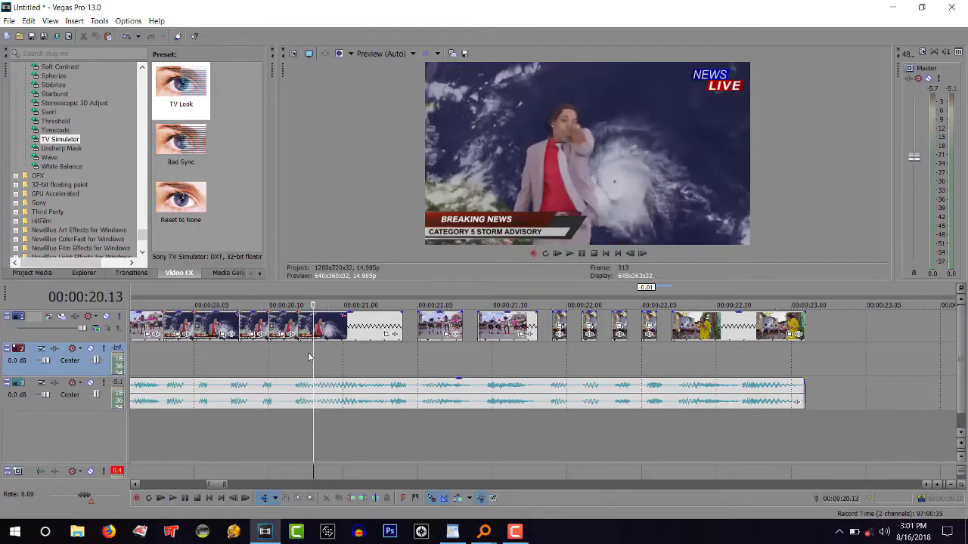
Step: Play the whole edited section from its start at 00:00:13.08
{"action": "scroll", "coordinate": [313, 366], "scroll_direction": "down", "scroll_amount": 4}
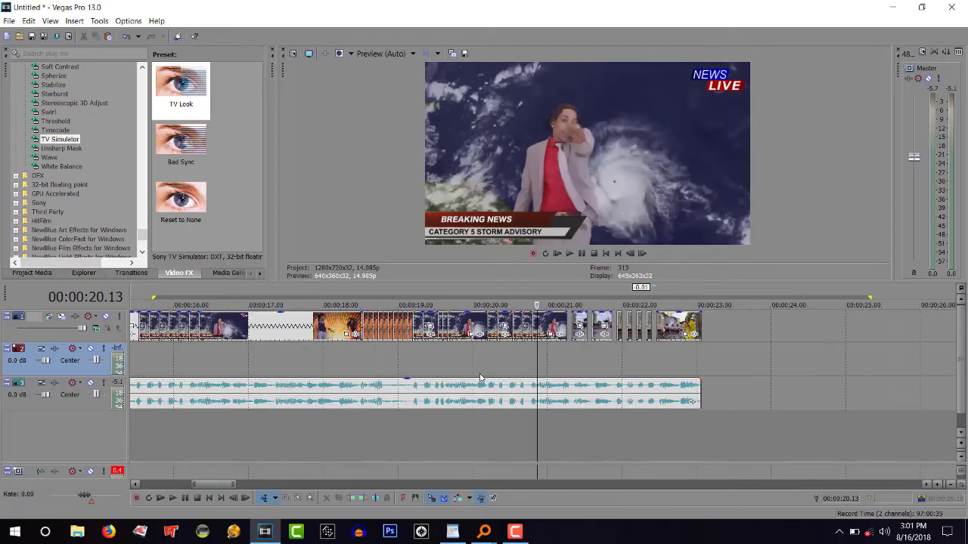
{"action": "scroll", "coordinate": [233, 362], "scroll_direction": "down", "scroll_amount": 2}
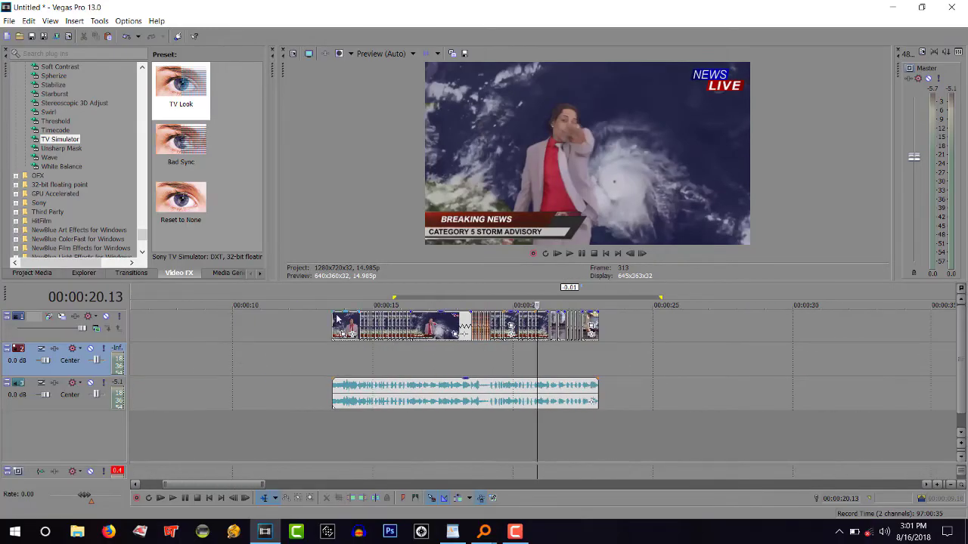
{"action": "left_click", "coordinate": [336, 319]}
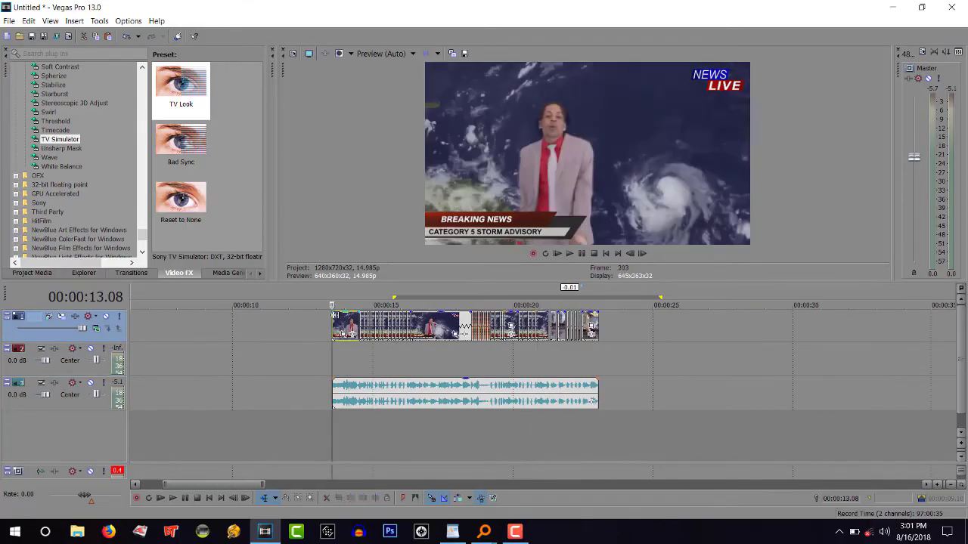
{"action": "key", "text": "space"}
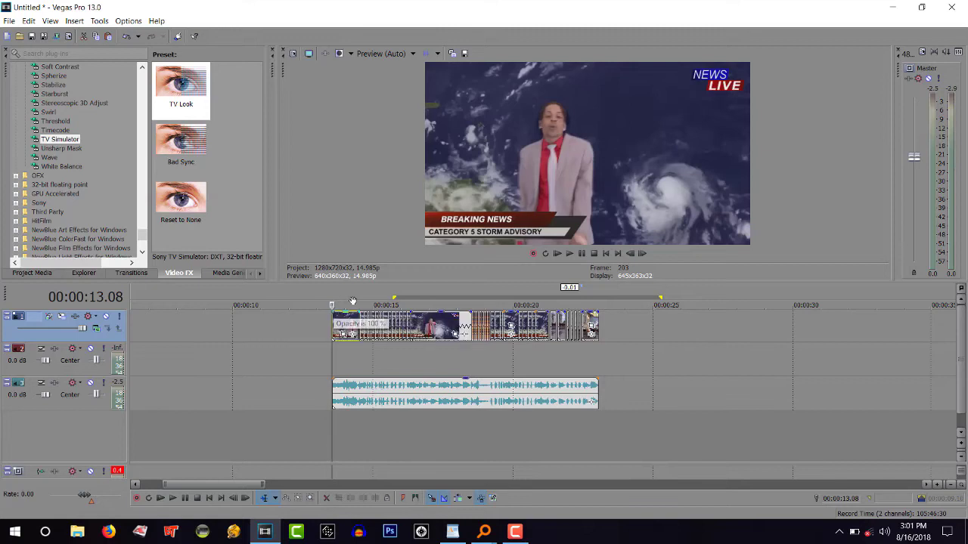
Step: Set the timeline's time selection to span only the edited section, from 00:00:13.08 to 00:00:23.01
{"action": "double_click", "coordinate": [359, 298]}
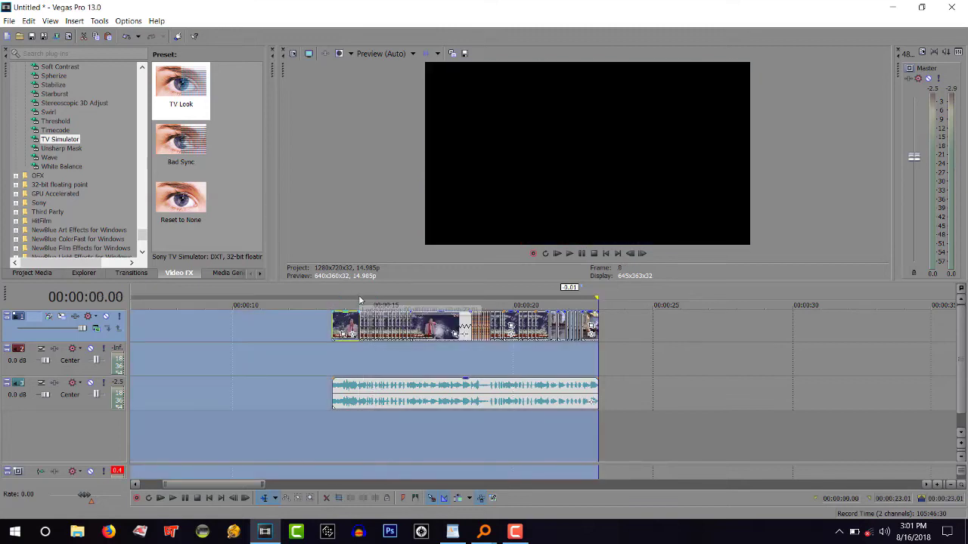
{"action": "scroll", "coordinate": [354, 317], "scroll_direction": "down", "scroll_amount": 5}
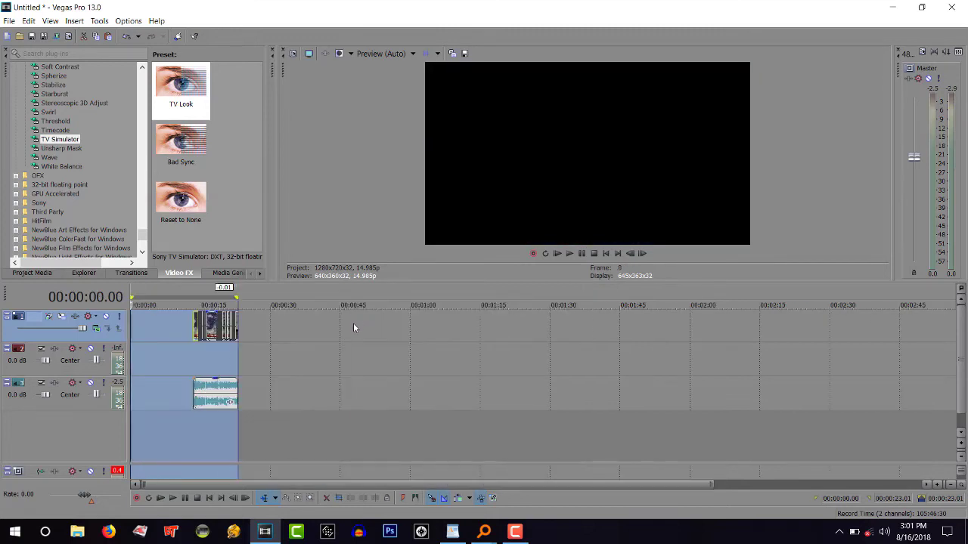
{"action": "left_click_drag", "start_coordinate": [133, 298], "coordinate": [194, 300]}
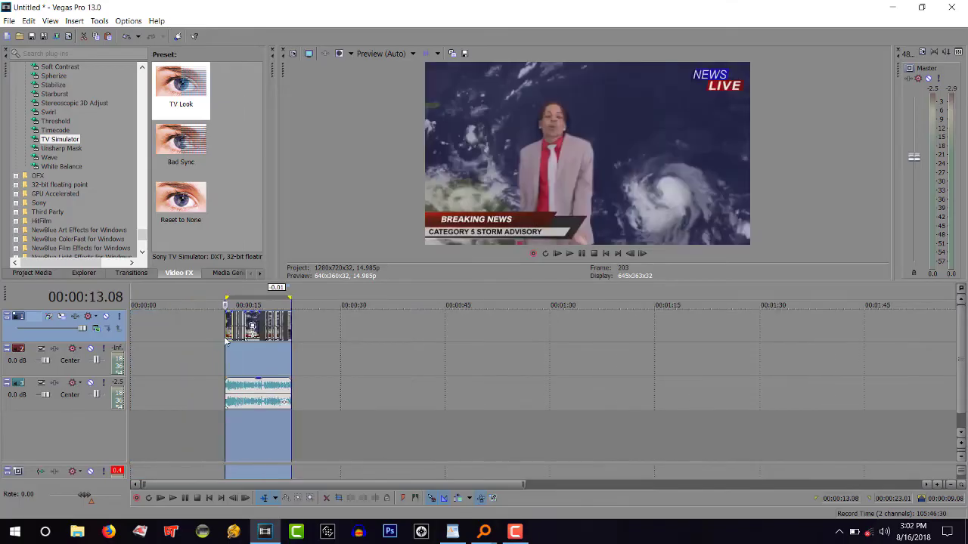
Step: Play the selected section from 00:00:13.08 to review the finished cuts against the audio
{"action": "scroll", "coordinate": [354, 343], "scroll_direction": "up", "scroll_amount": 6}
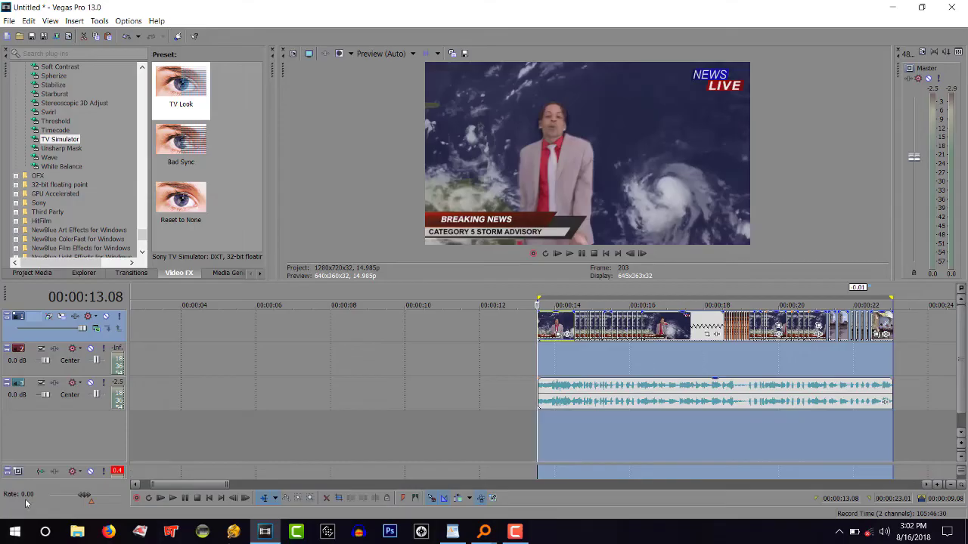
{"action": "left_click_drag", "start_coordinate": [185, 484], "coordinate": [205, 483]}
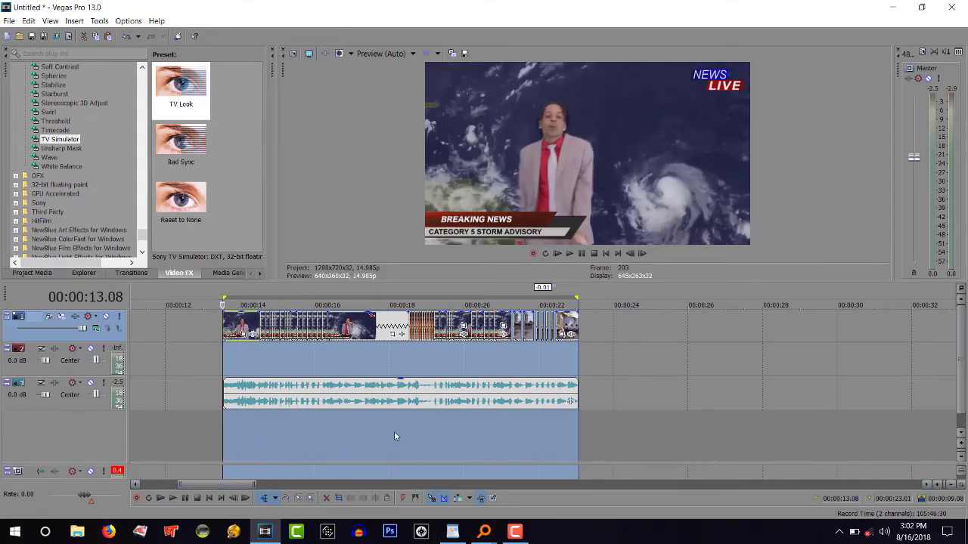
{"action": "key", "text": "space"}
{"action": "key", "text": "space"}
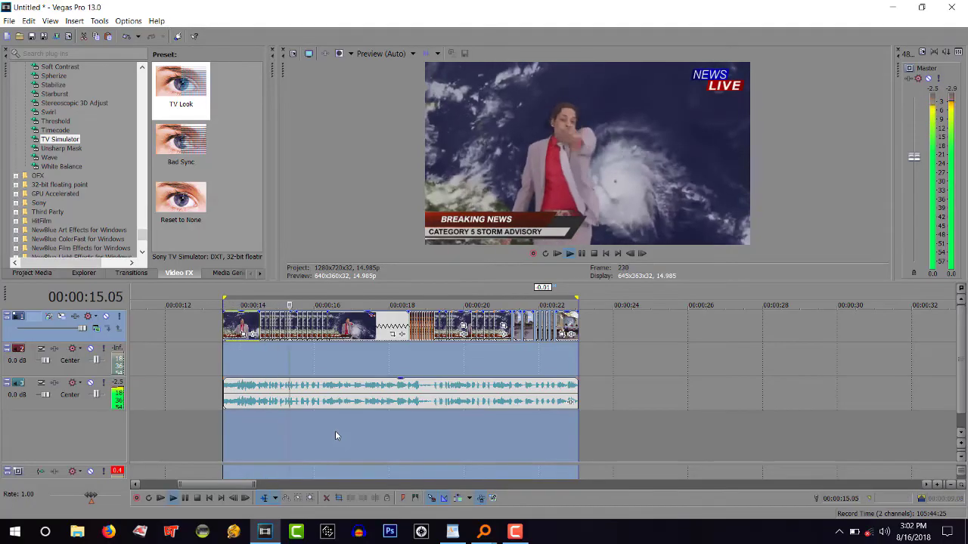